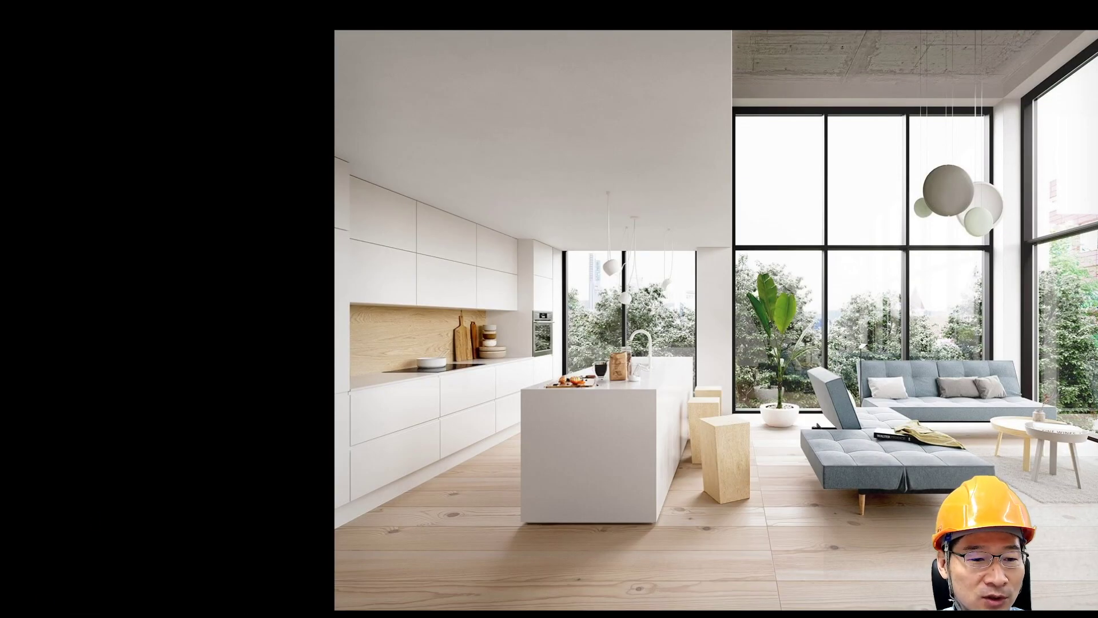
{"action": "key", "text": "super"}
{"action": "left_click", "coordinate": [460, 101]}
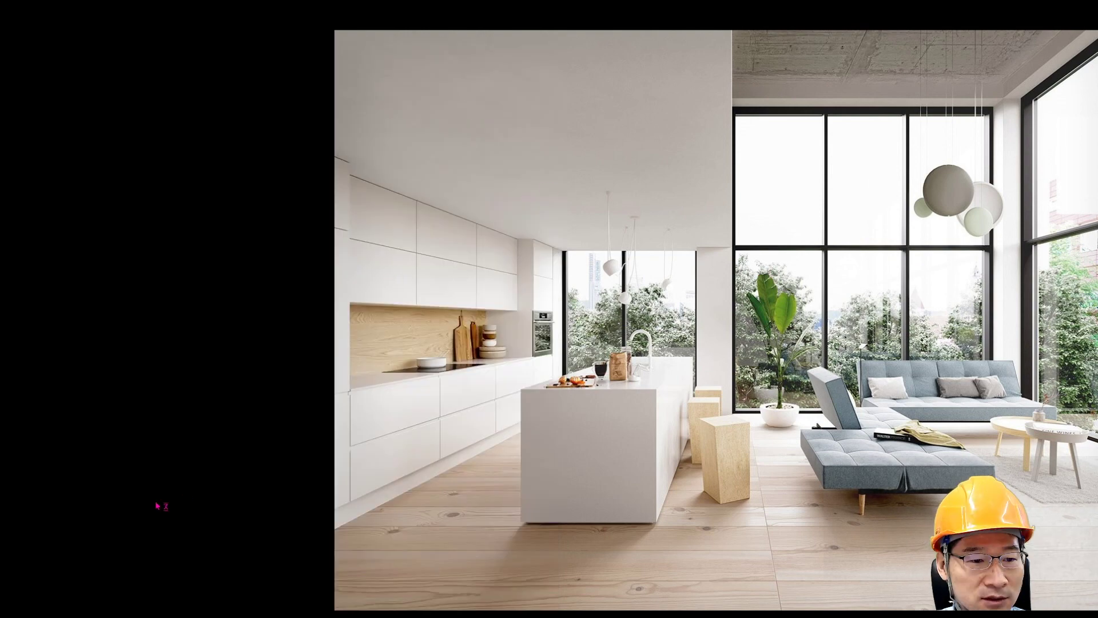
{"action": "key", "text": "super"}
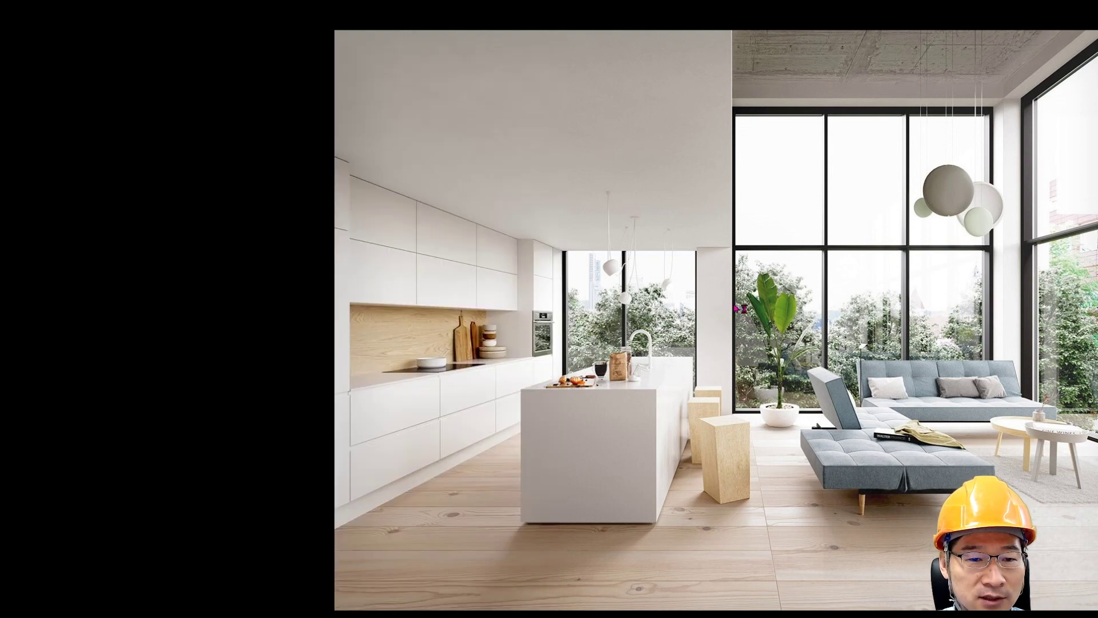
{"action": "left_click", "coordinate": [402, 460]}
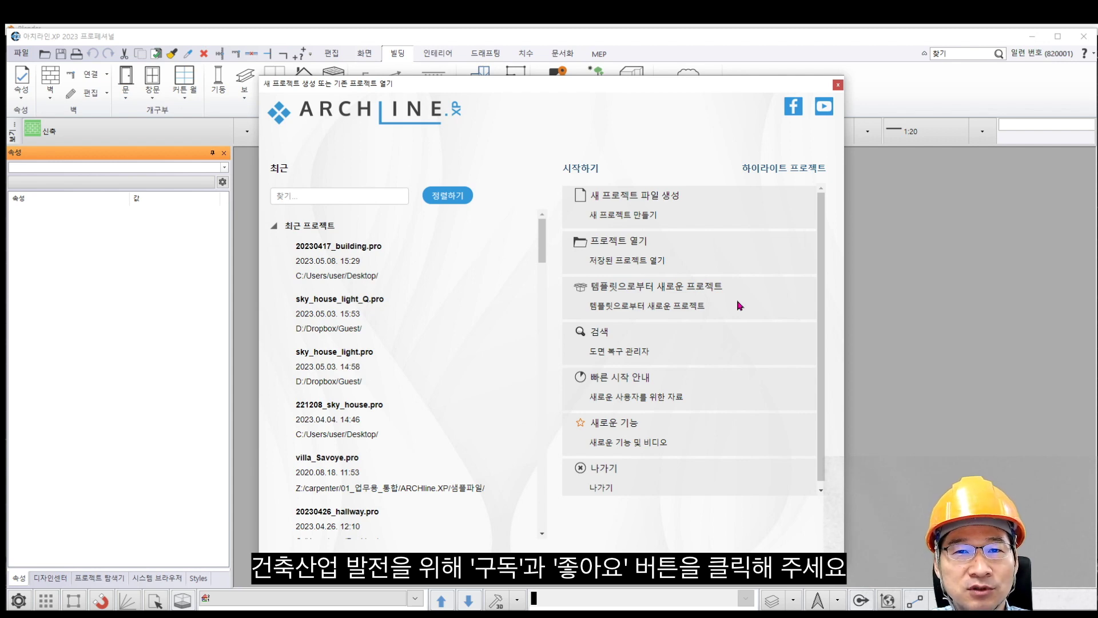
Step: Create a new project file and accept the default project properties
{"action": "left_click", "coordinate": [639, 217]}
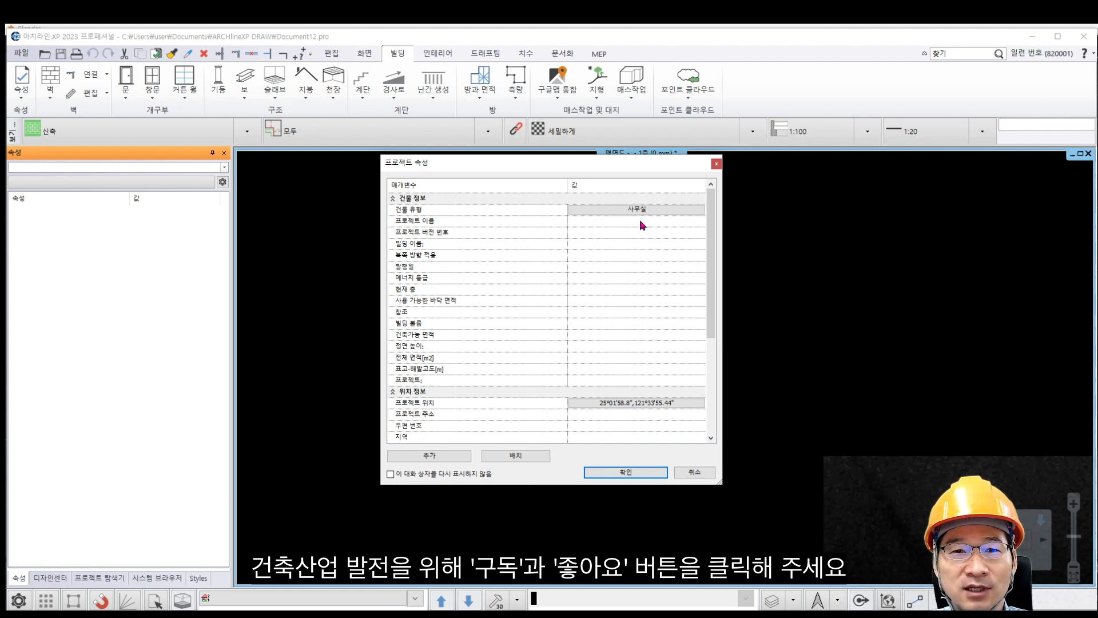
{"action": "left_click", "coordinate": [629, 472]}
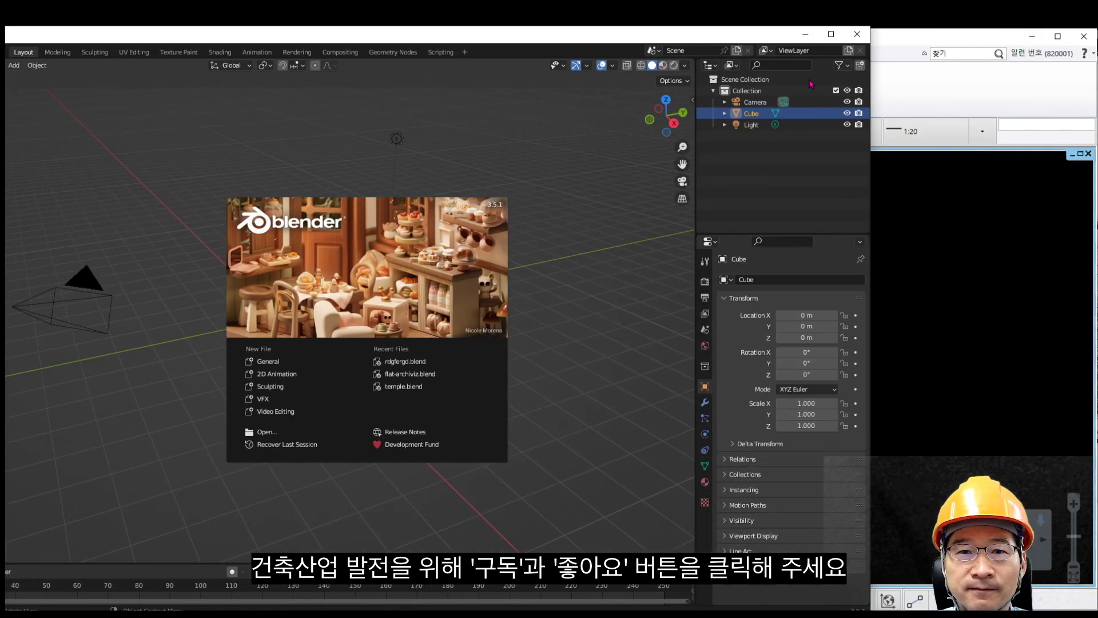
Step: Switch to Blender, widen its window and start a new General scene
{"action": "left_click_drag", "start_coordinate": [786, 38], "coordinate": [795, 41]}
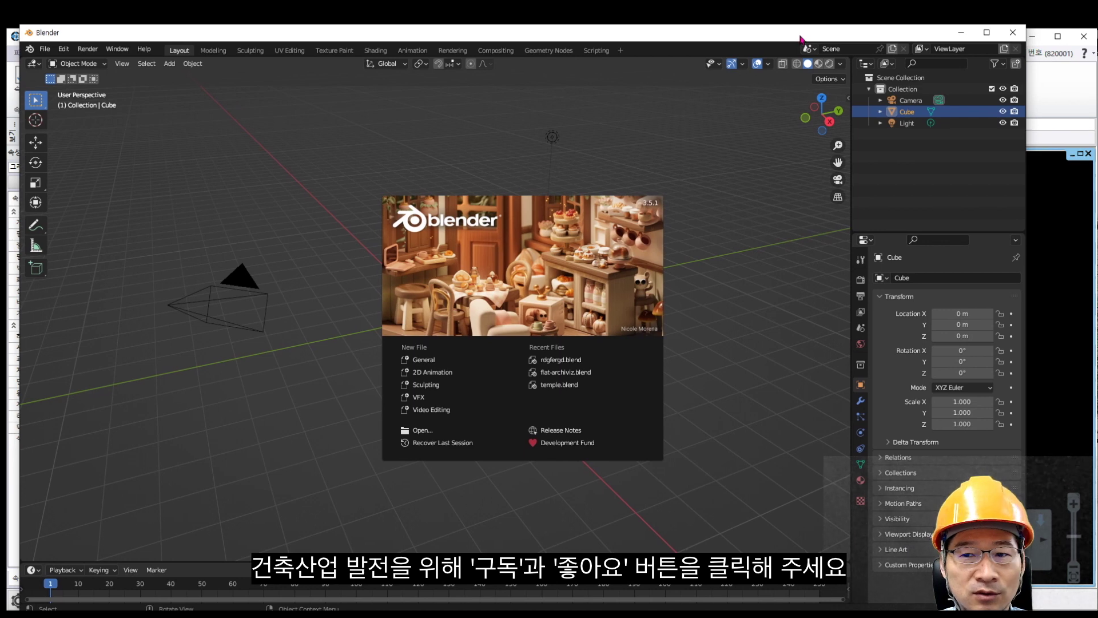
{"action": "left_click_drag", "start_coordinate": [1027, 106], "coordinate": [1091, 106]}
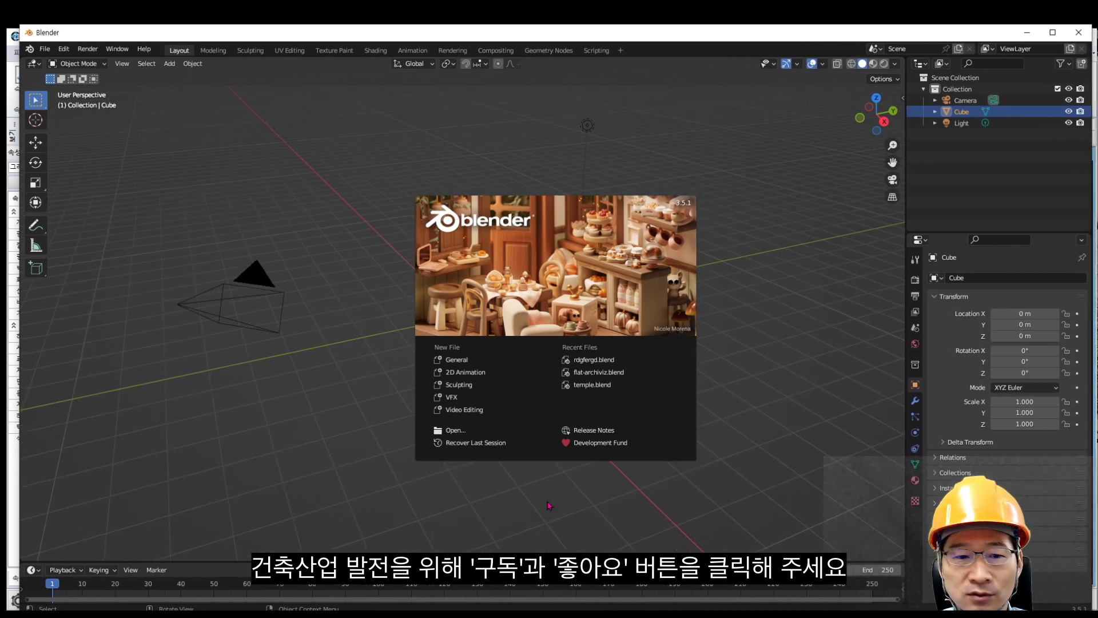
{"action": "left_click", "coordinate": [483, 361]}
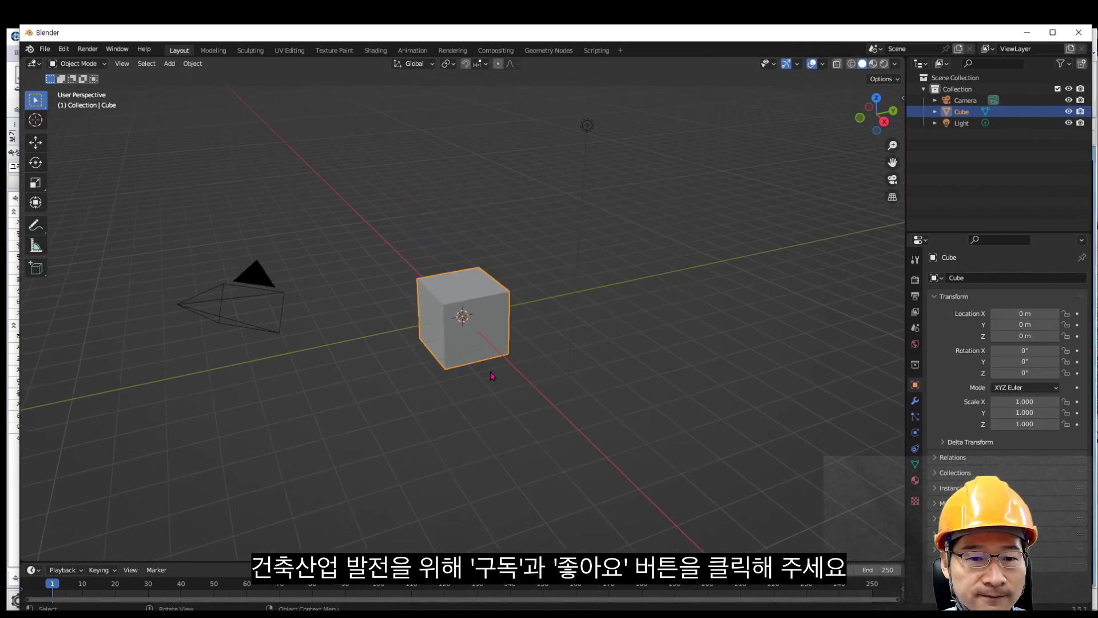
Step: Delete the default cube from the scene
{"action": "right_click", "coordinate": [488, 314]}
{"action": "left_click", "coordinate": [489, 323]}
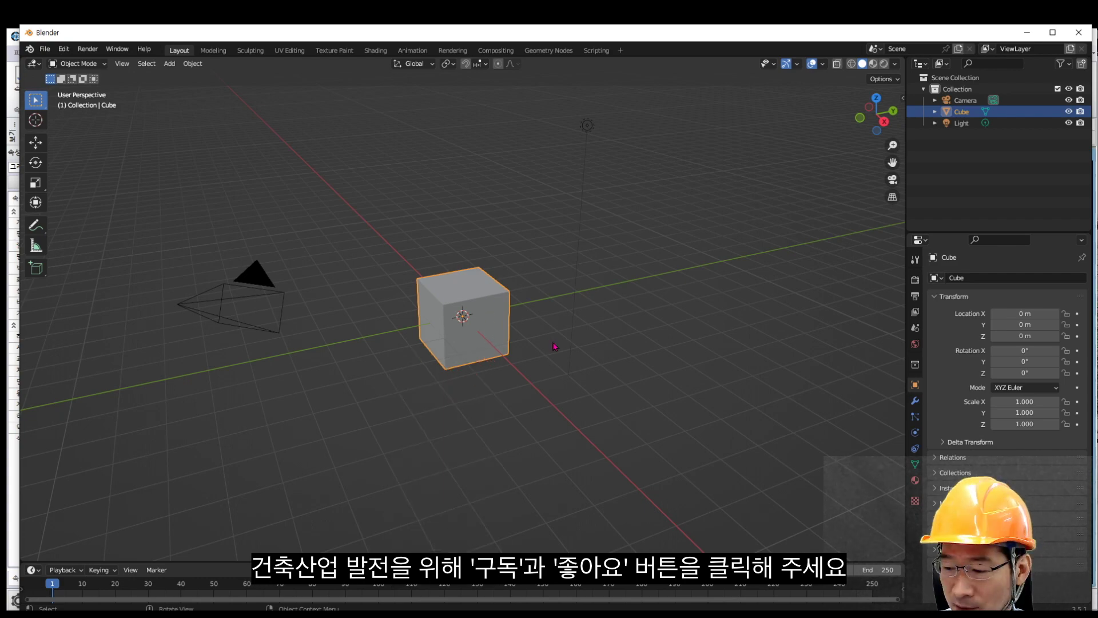
{"action": "middle_click_drag", "start_coordinate": [591, 426], "coordinate": [561, 400]}
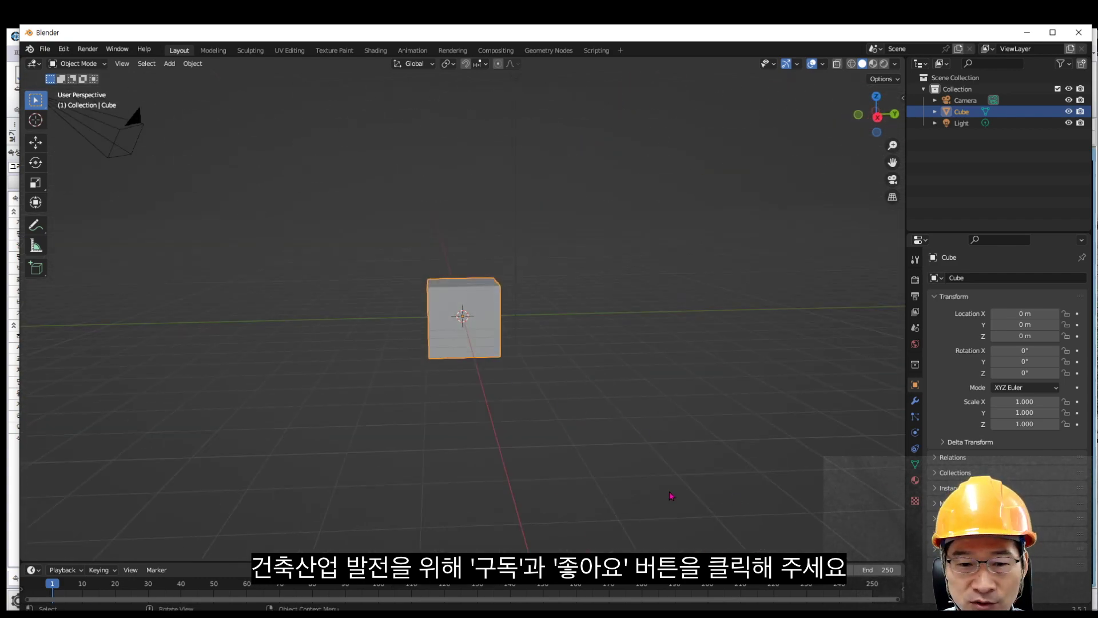
{"action": "key", "text": "x"}
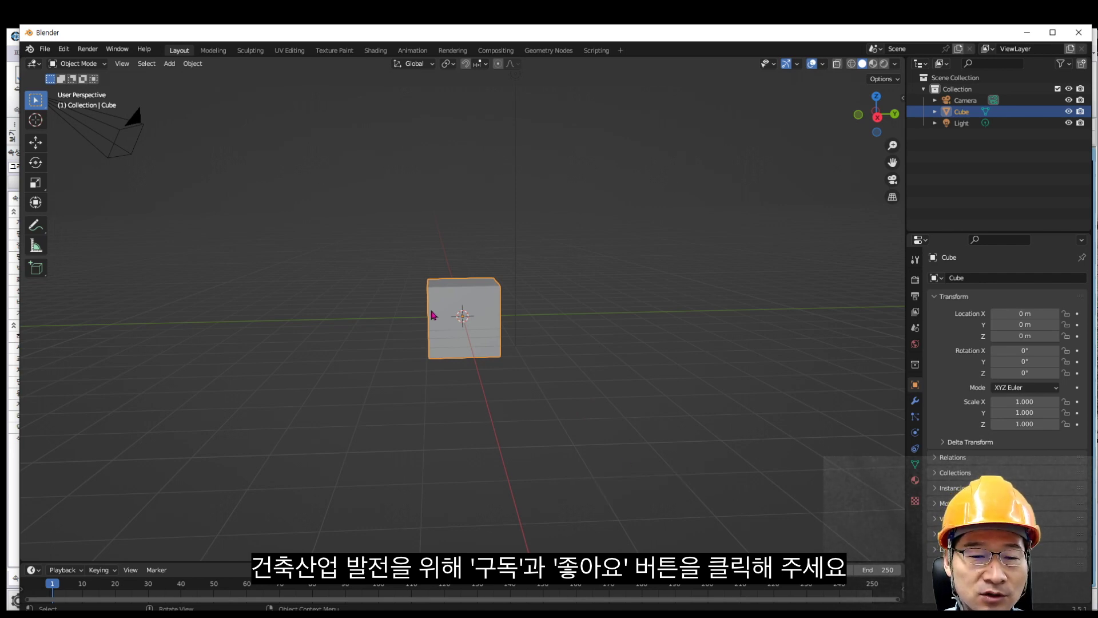
{"action": "key", "text": "x"}
{"action": "left_click", "coordinate": [464, 335]}
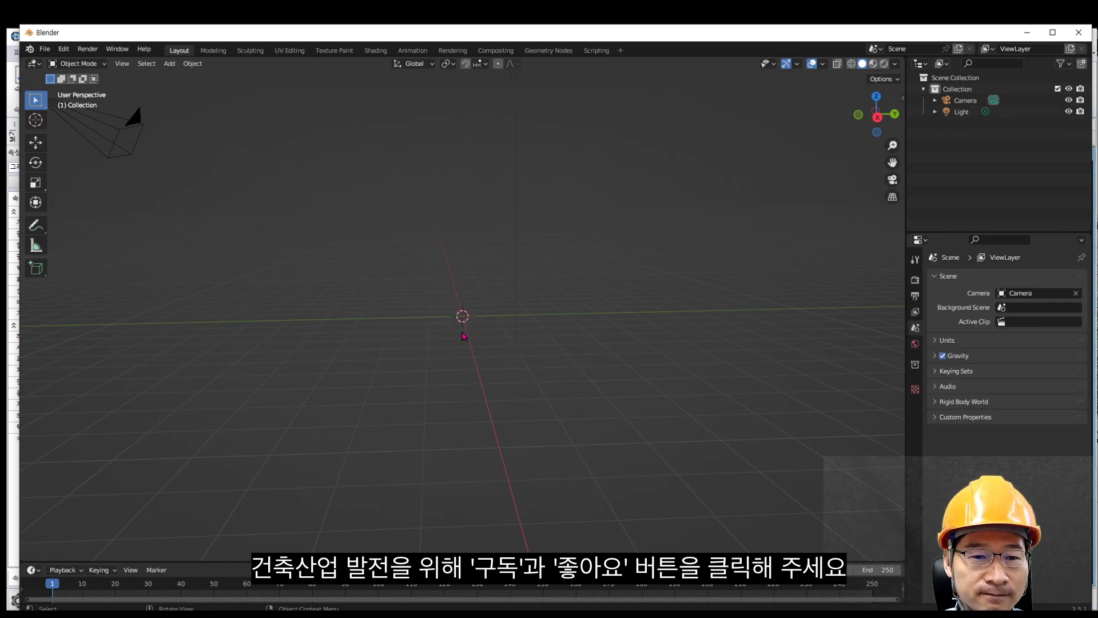
{"action": "middle_click_drag", "start_coordinate": [574, 301], "coordinate": [575, 346]}
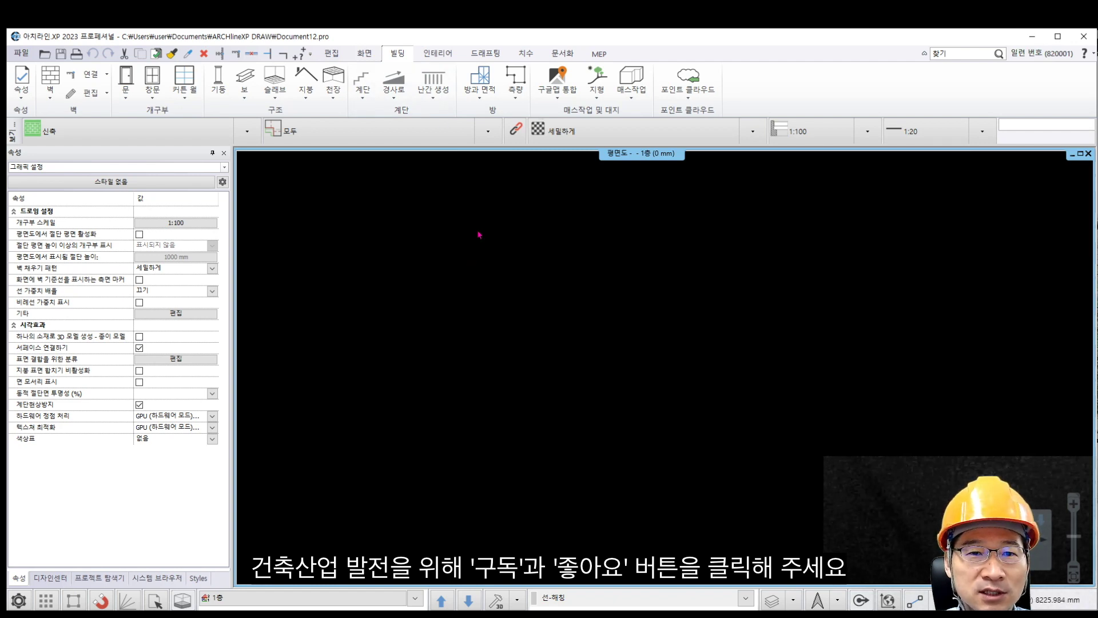
Step: Switch to ARCHline.XP and draw a horizontal line 9000 mm long on the floor plan
{"action": "left_click", "coordinate": [493, 57]}
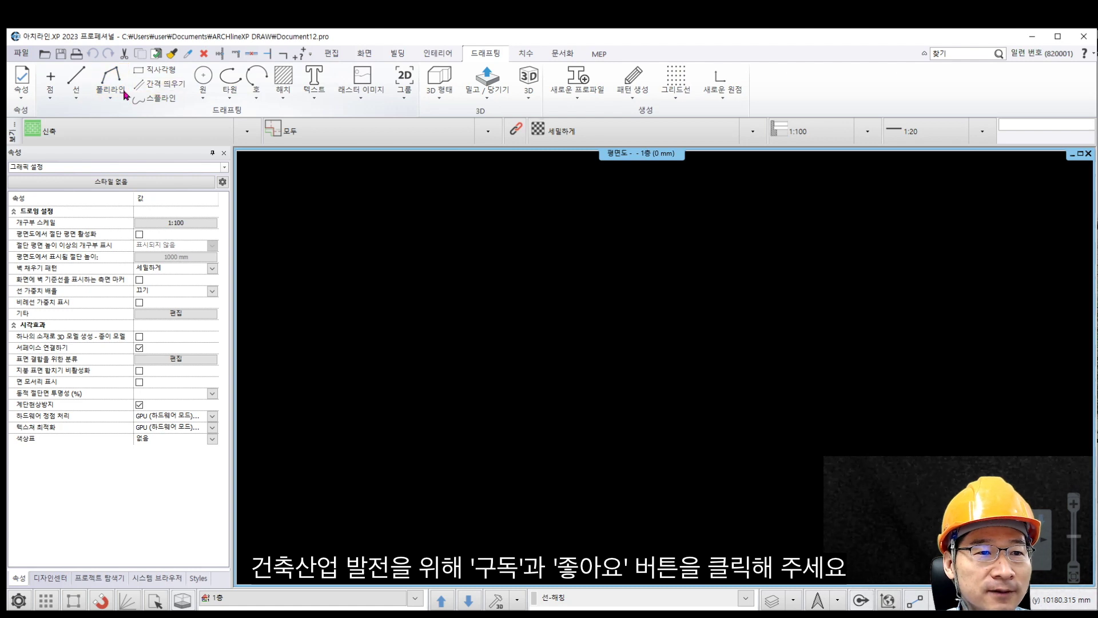
{"action": "left_click", "coordinate": [76, 80]}
{"action": "left_click", "coordinate": [452, 521]}
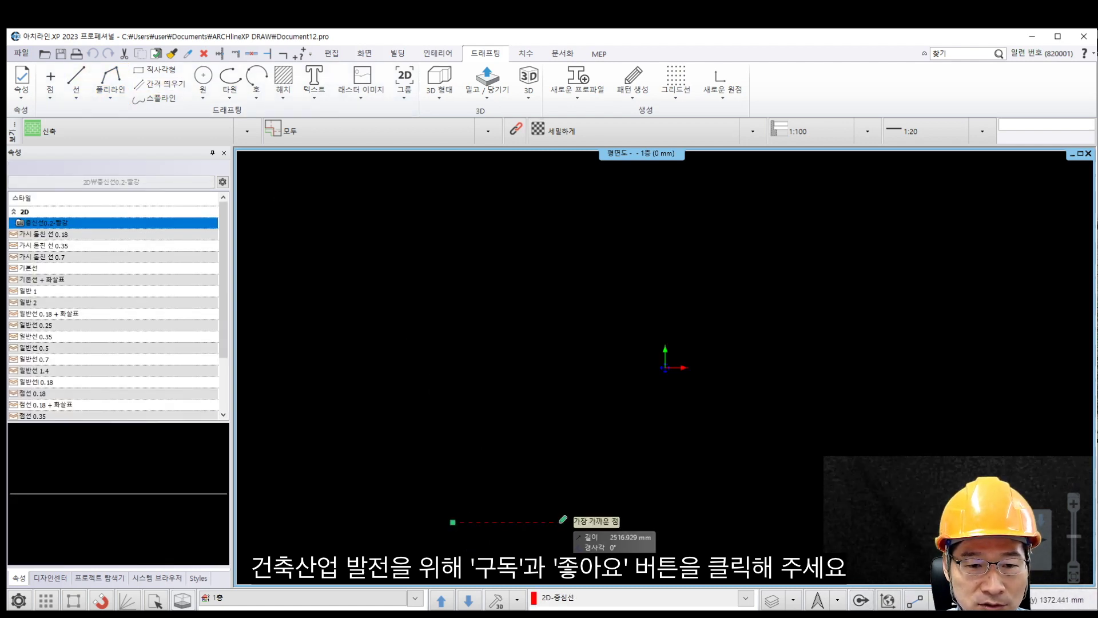
{"action": "type", "text": "9"}
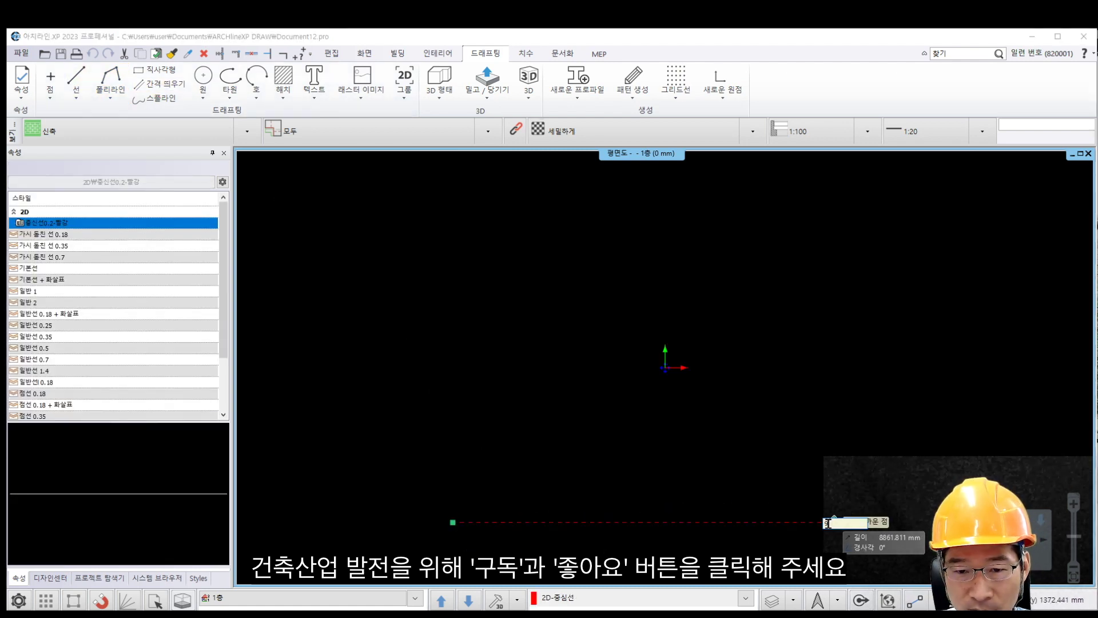
{"action": "type", "text": "000"}
{"action": "key", "text": "Return"}
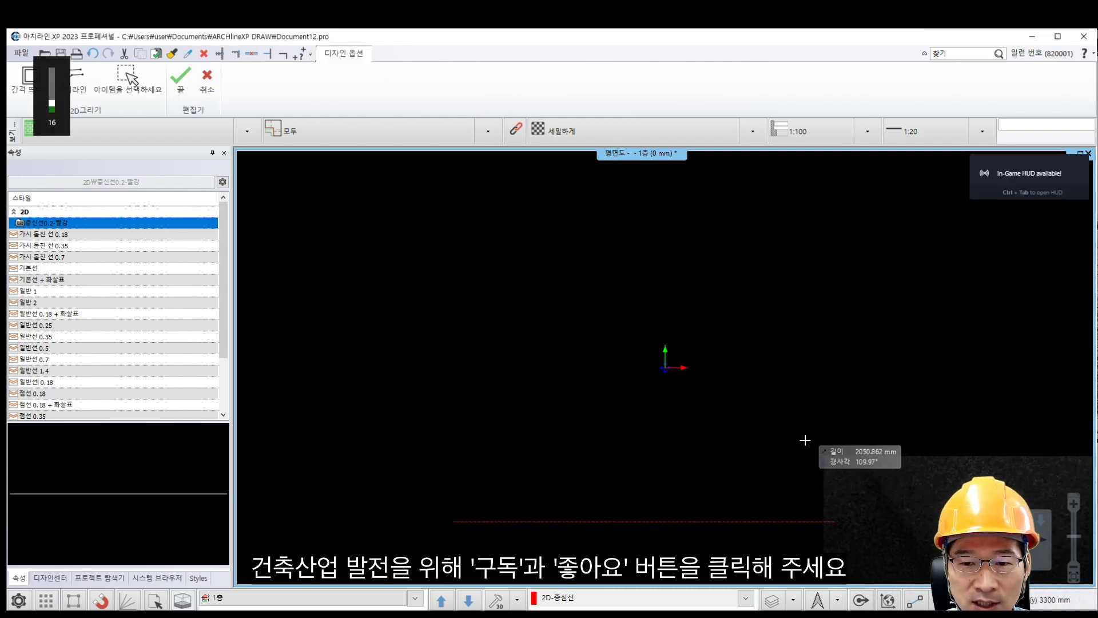
{"action": "key", "text": "Escape"}
Step: Dimension the horizontal line with a quick dimension placed below it
{"action": "middle_click_drag", "start_coordinate": [653, 520], "coordinate": [659, 452]}
{"action": "scroll", "coordinate": [650, 512], "scroll_direction": "up", "scroll_amount": 6}
{"action": "scroll", "coordinate": [630, 422], "scroll_direction": "down", "scroll_amount": 5}
{"action": "mouse_move", "coordinate": [546, 411]}
{"action": "middle_mouse_down"}
{"action": "mouse_move", "coordinate": [564, 380]}
{"action": "mouse_move", "coordinate": [522, 440]}
{"action": "middle_mouse_up"}
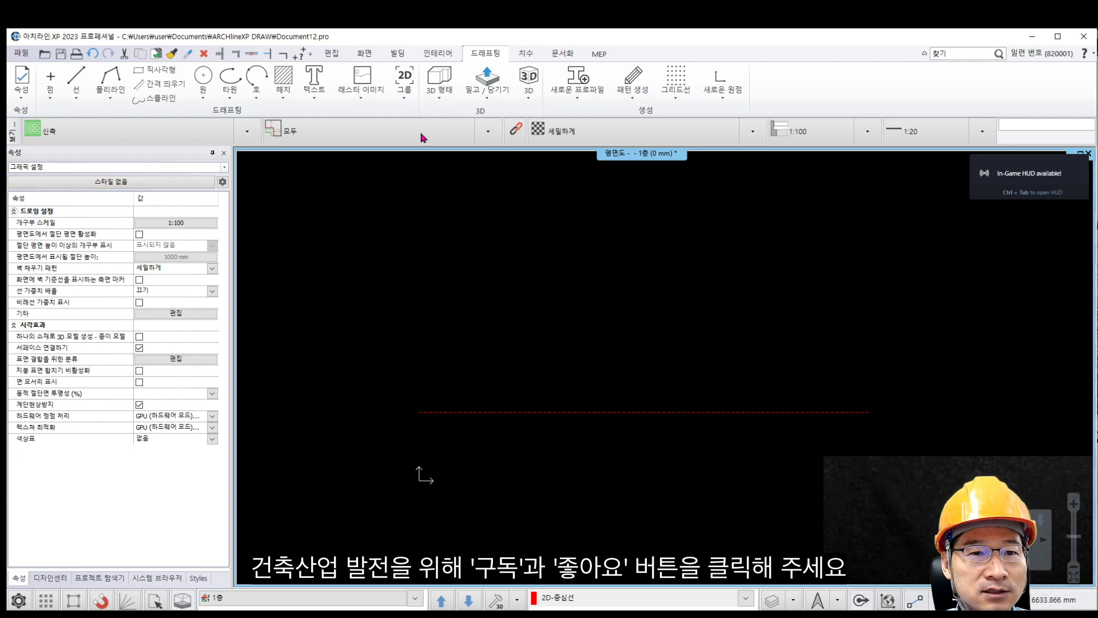
{"action": "left_click", "coordinate": [525, 53]}
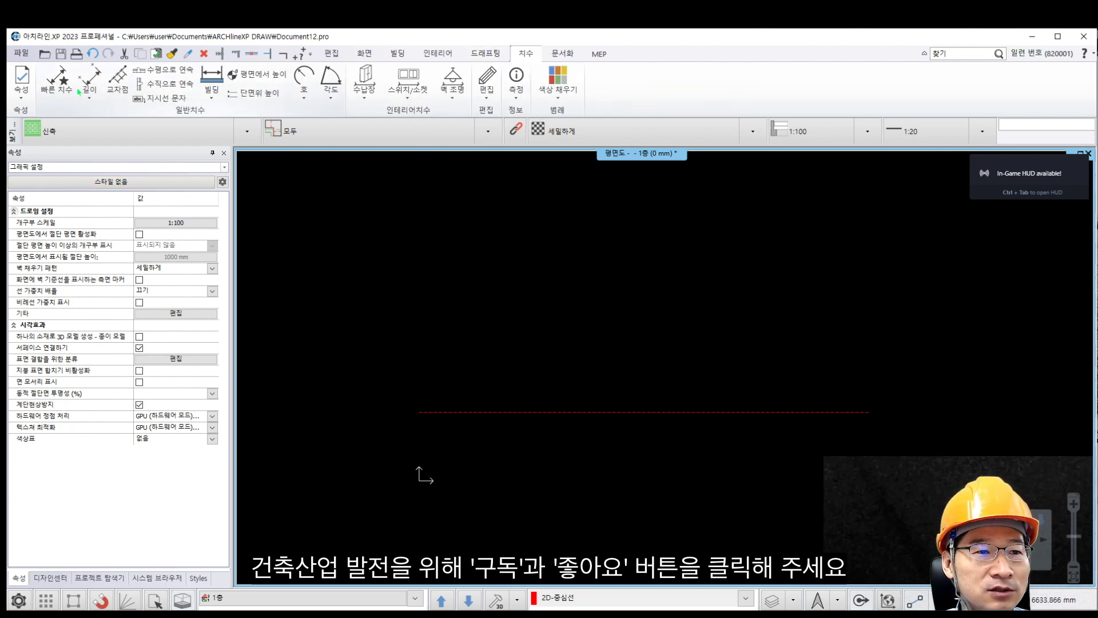
{"action": "left_click", "coordinate": [57, 80]}
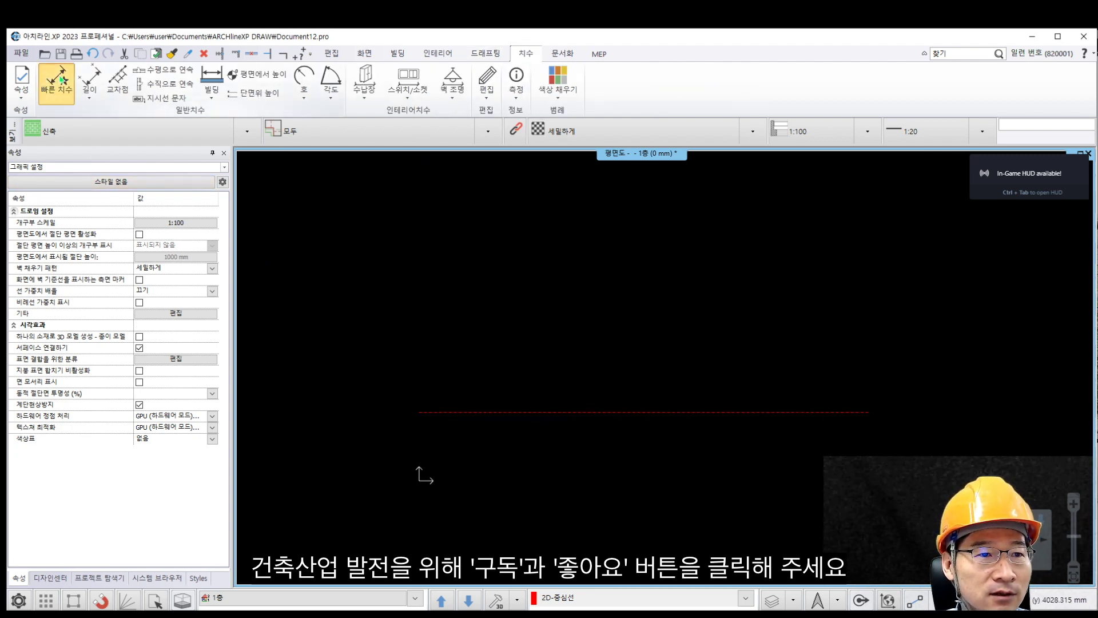
{"action": "left_click", "coordinate": [568, 412]}
{"action": "left_click", "coordinate": [629, 437]}
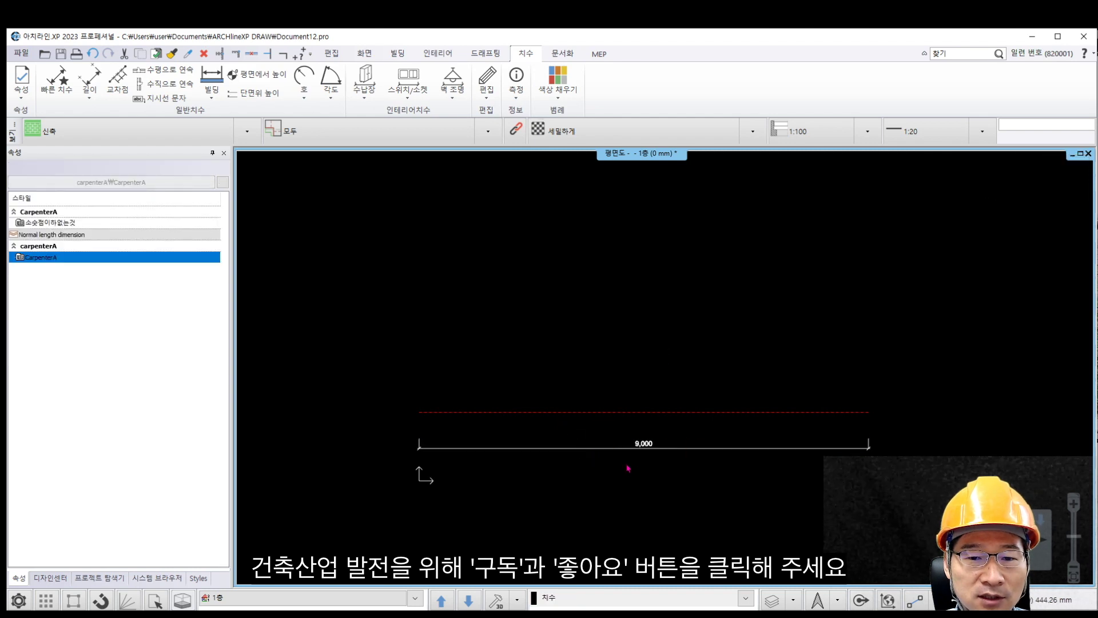
Step: Override the horizontal line's layer colour with black (검정) from the ARCHLine.XP colour table
{"action": "scroll", "coordinate": [645, 444], "scroll_direction": "up", "scroll_amount": 5}
{"action": "scroll", "coordinate": [645, 444], "scroll_direction": "down", "scroll_amount": 3}
{"action": "left_click", "coordinate": [590, 350]}
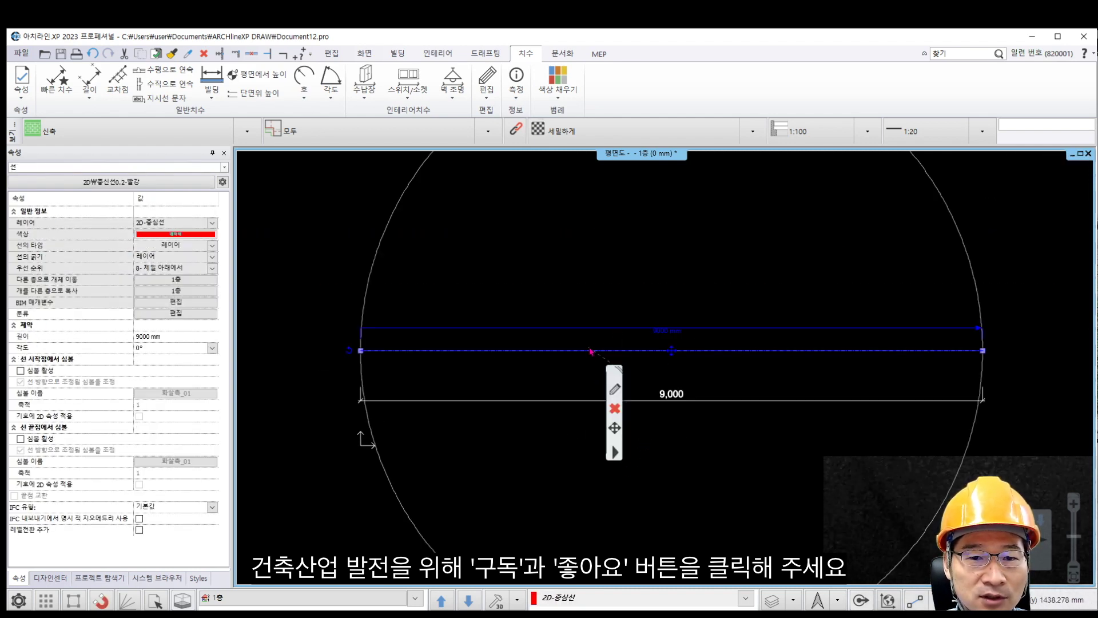
{"action": "left_click", "coordinate": [176, 234]}
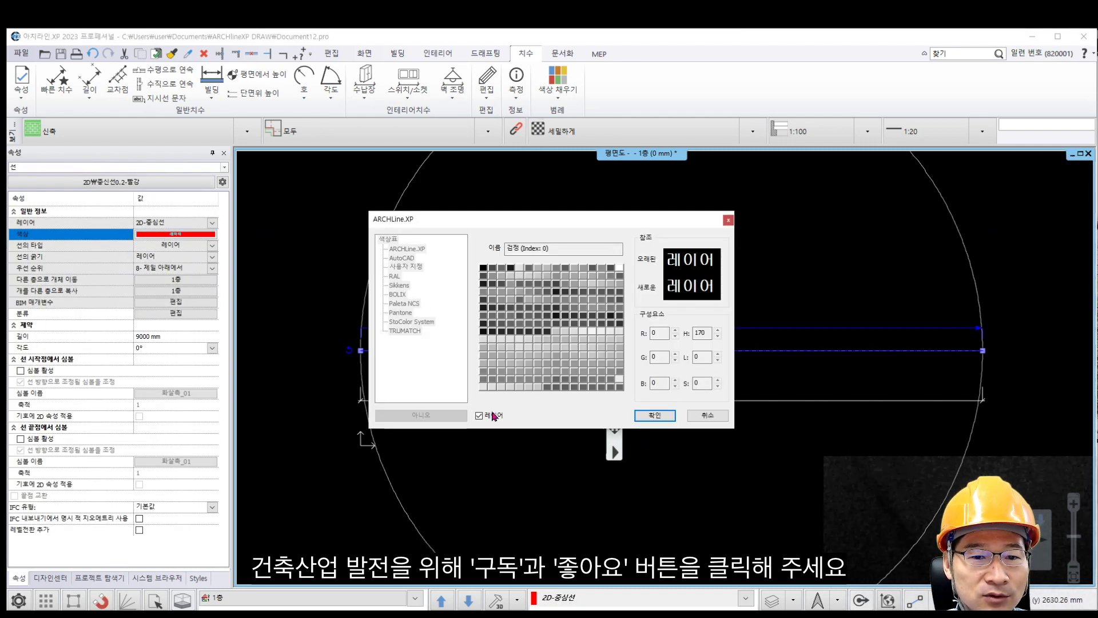
{"action": "left_click", "coordinate": [490, 418]}
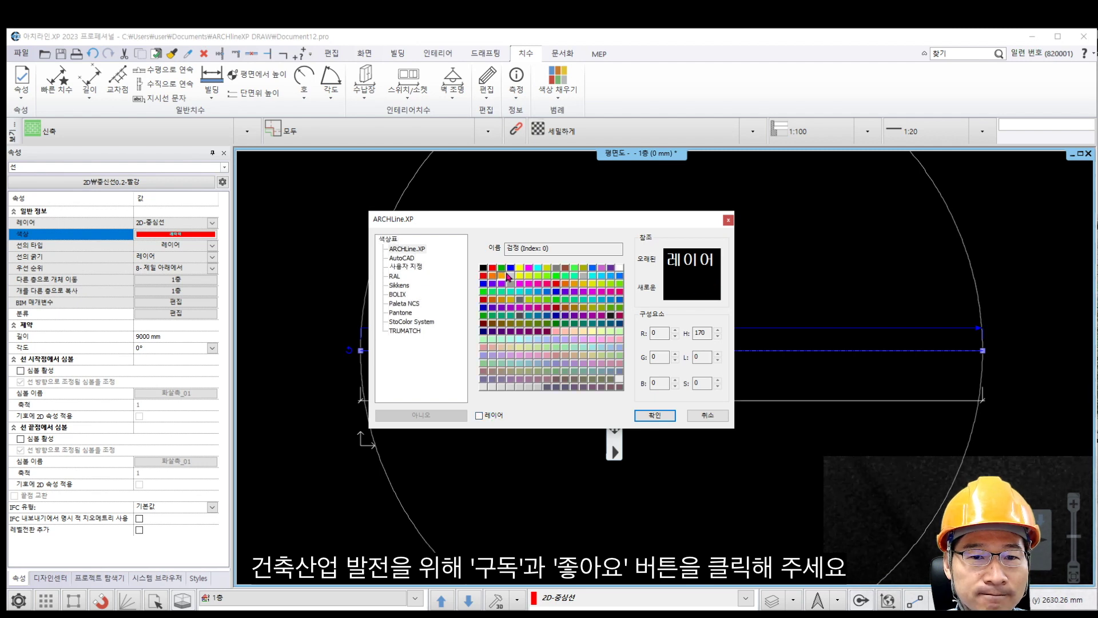
{"action": "left_click", "coordinate": [487, 272]}
{"action": "left_click", "coordinate": [655, 415]}
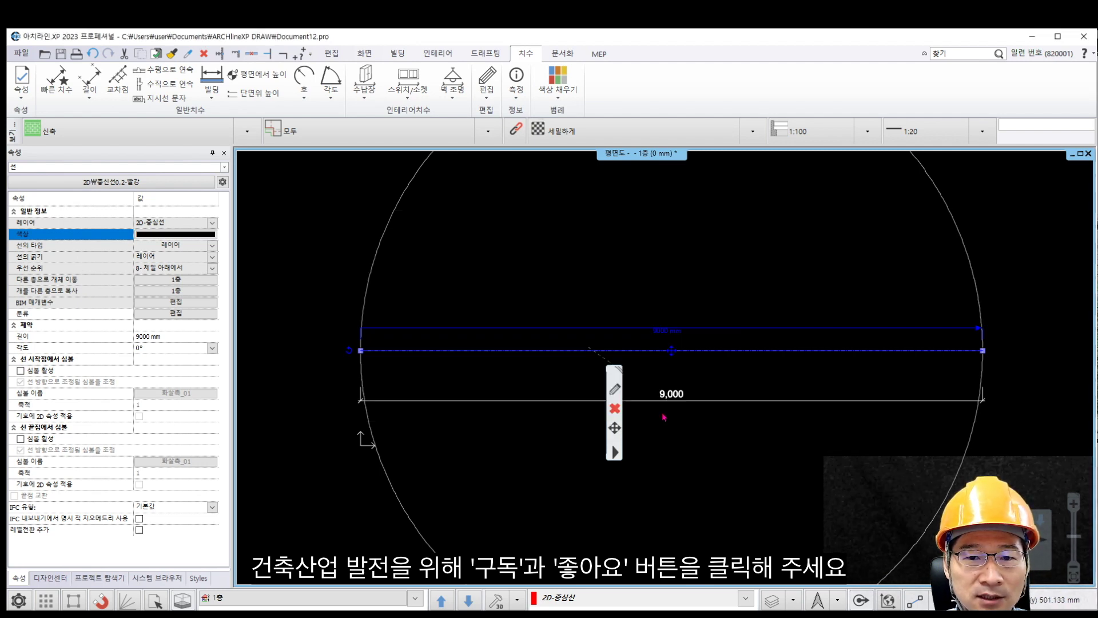
{"action": "key", "text": "Escape"}
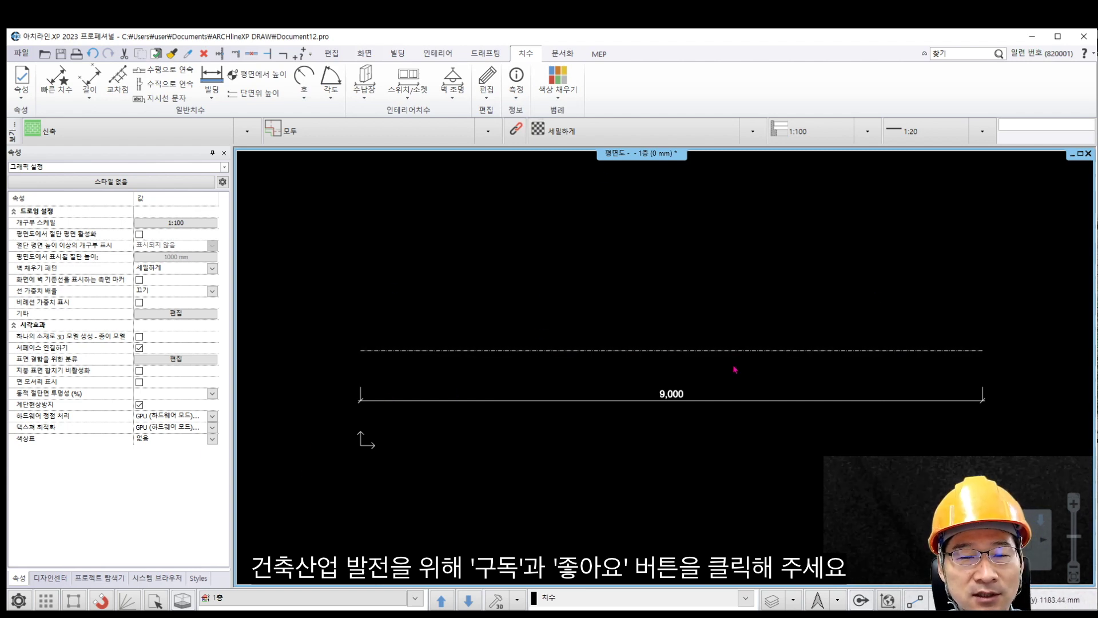
Step: Set the horizontal line's line type to the simple line (단순한 선) instead of the layer's type
{"action": "left_click", "coordinate": [555, 351]}
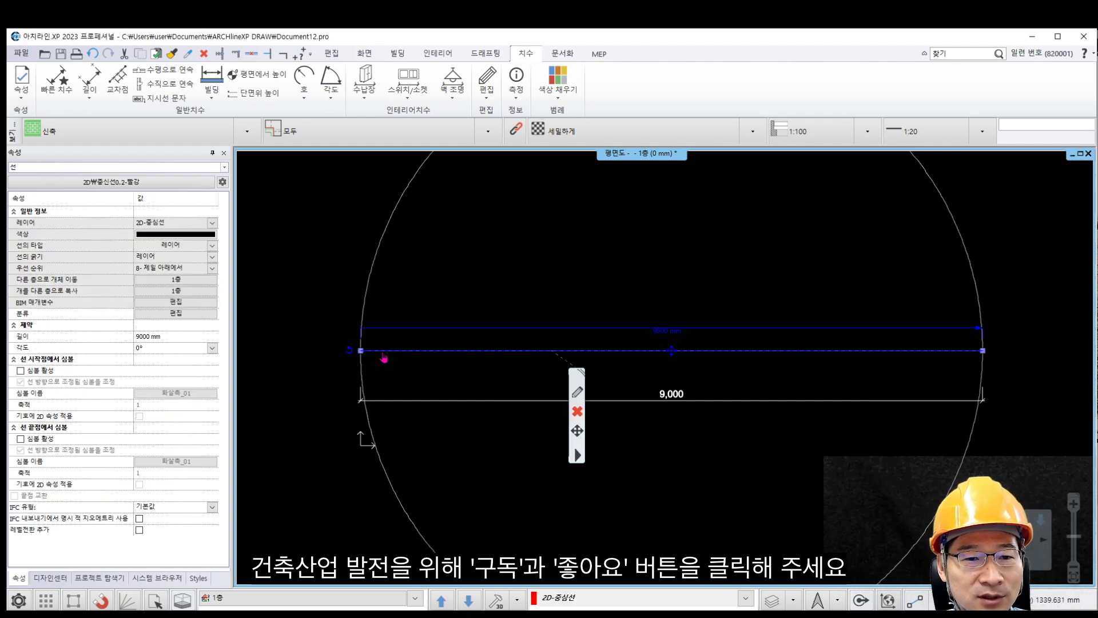
{"action": "scroll", "coordinate": [383, 358], "scroll_direction": "up", "scroll_amount": 3}
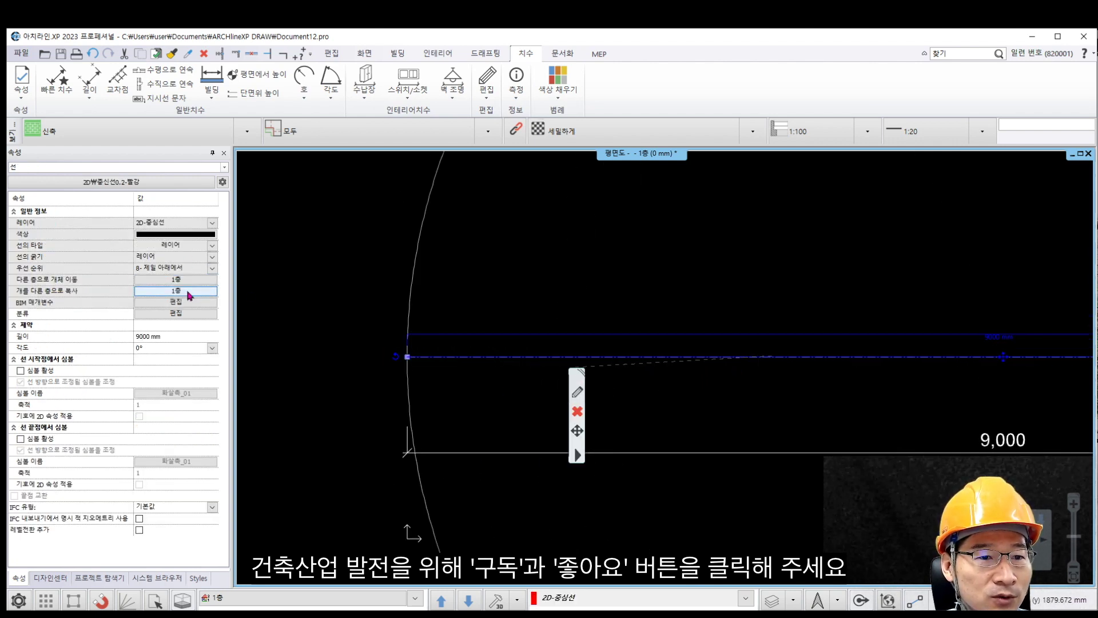
{"action": "left_click", "coordinate": [193, 223]}
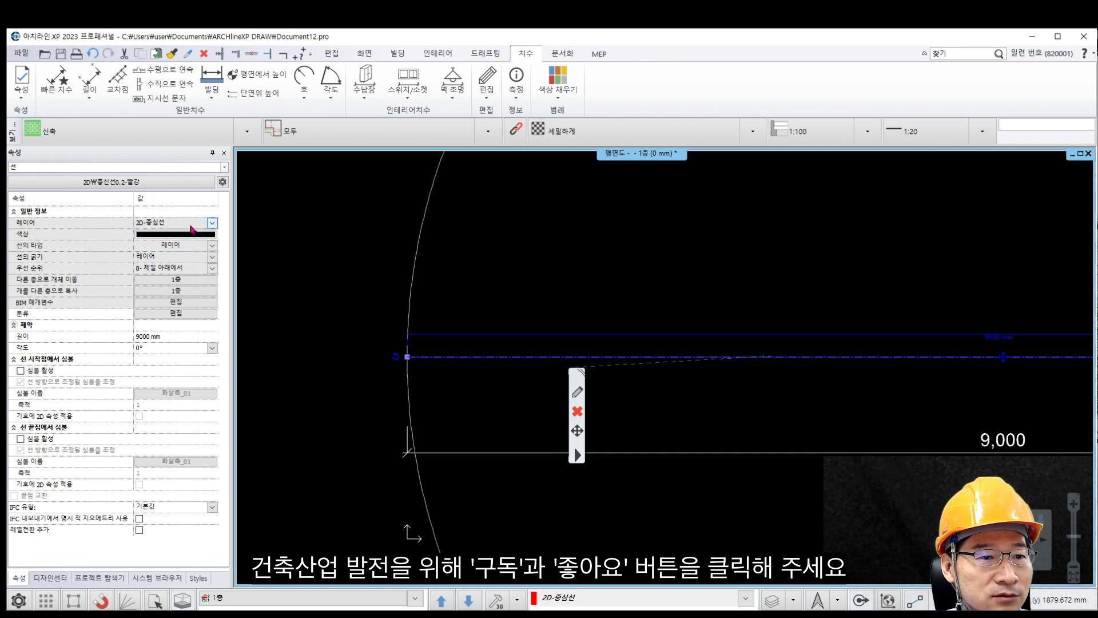
{"action": "left_click", "coordinate": [192, 226]}
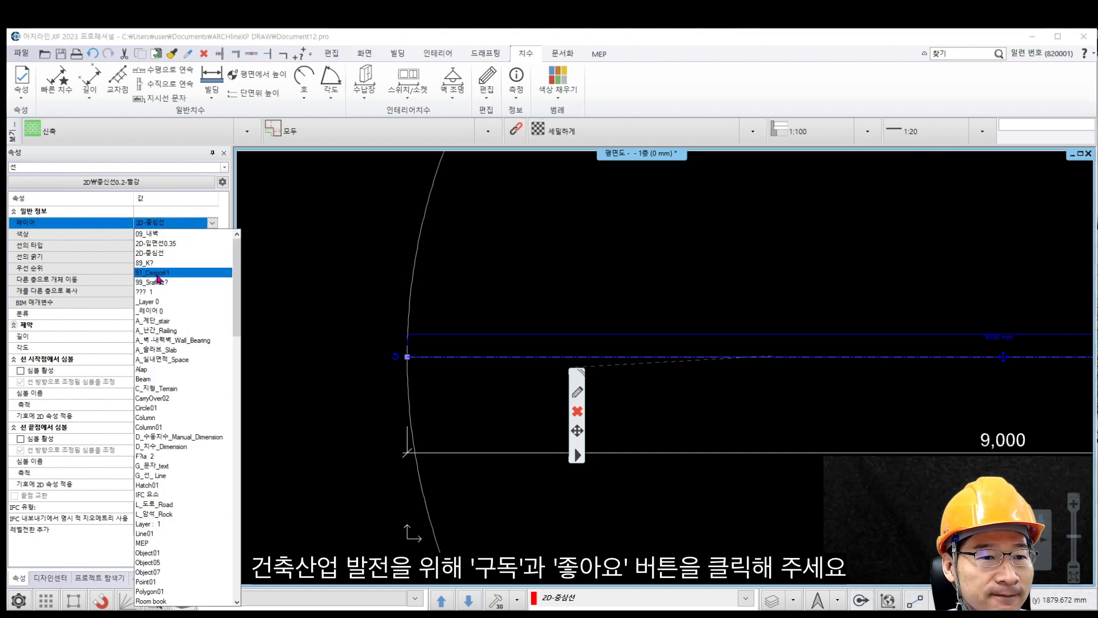
{"action": "left_click", "coordinate": [105, 226]}
{"action": "left_click", "coordinate": [149, 249]}
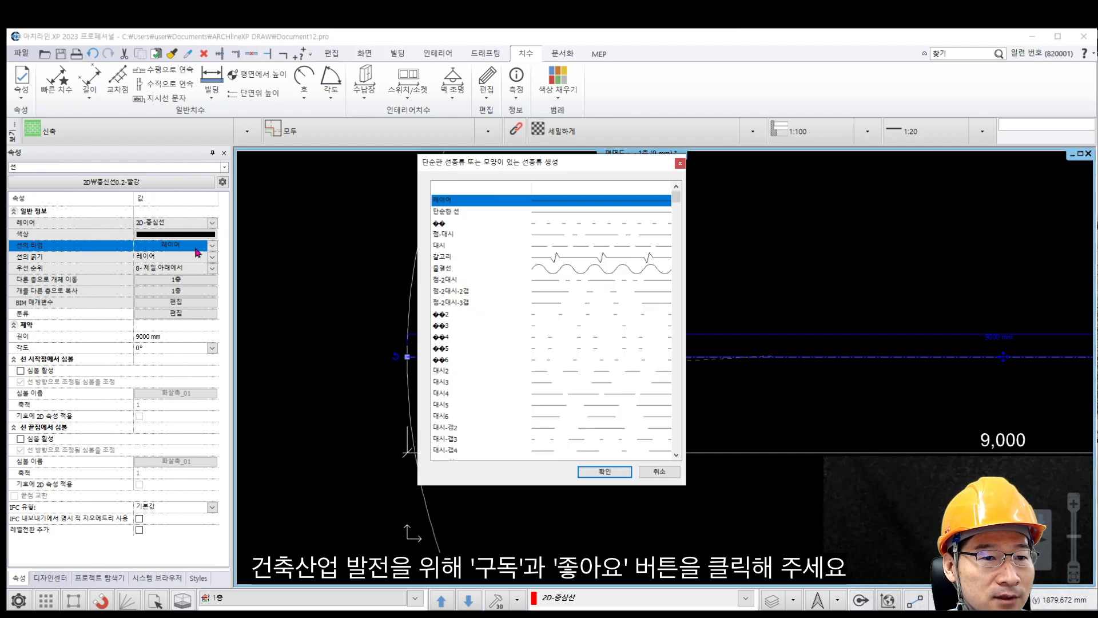
{"action": "left_click", "coordinate": [593, 216]}
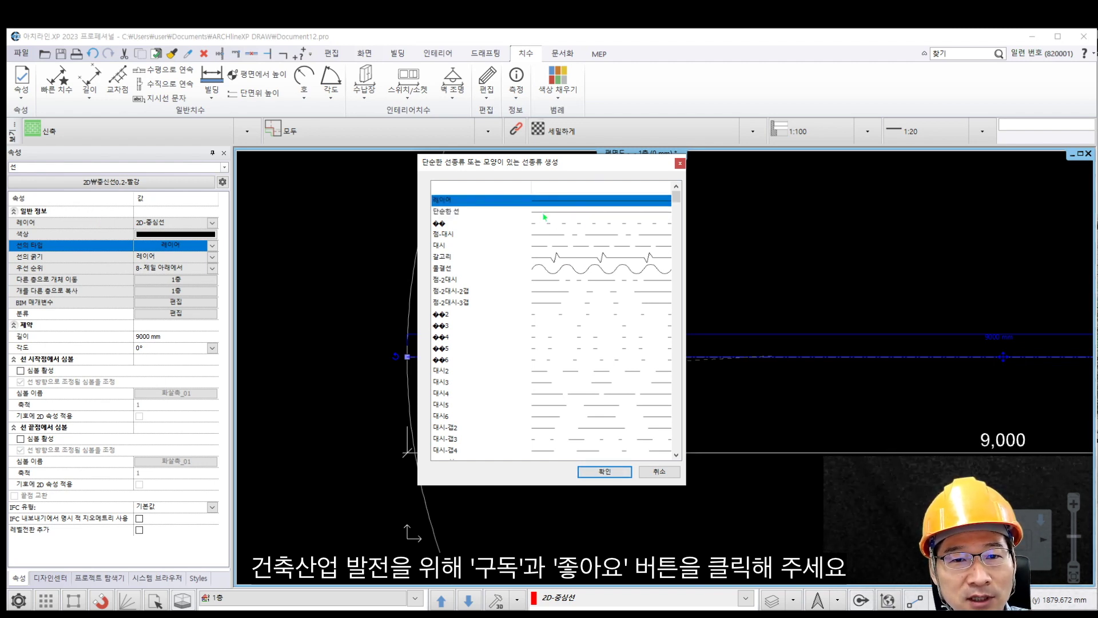
{"action": "key", "text": "Up"}
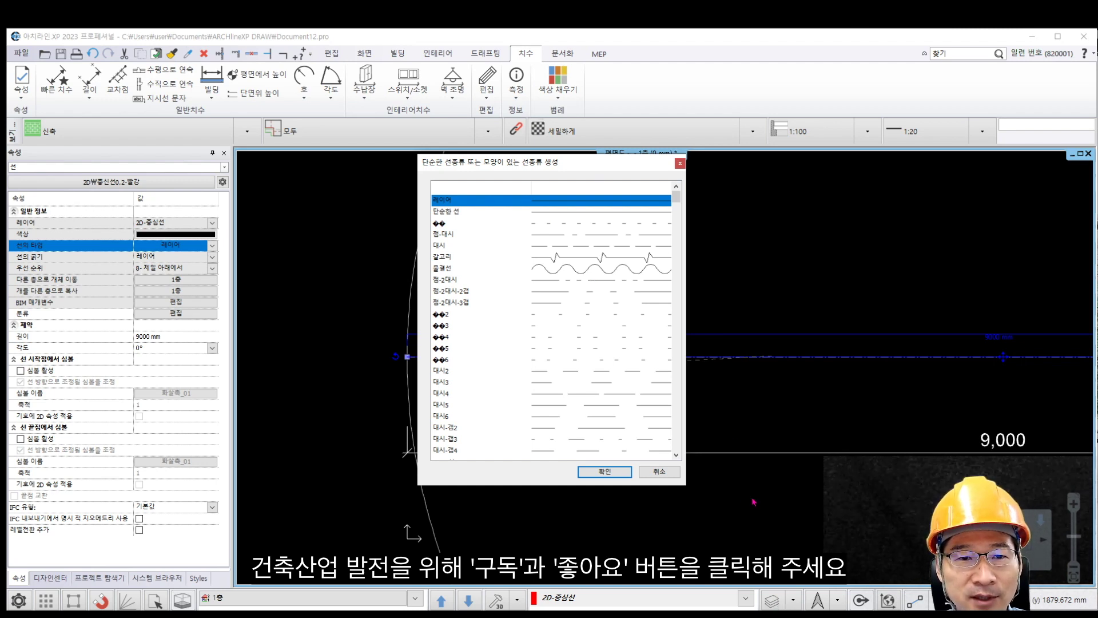
{"action": "left_click", "coordinate": [566, 211]}
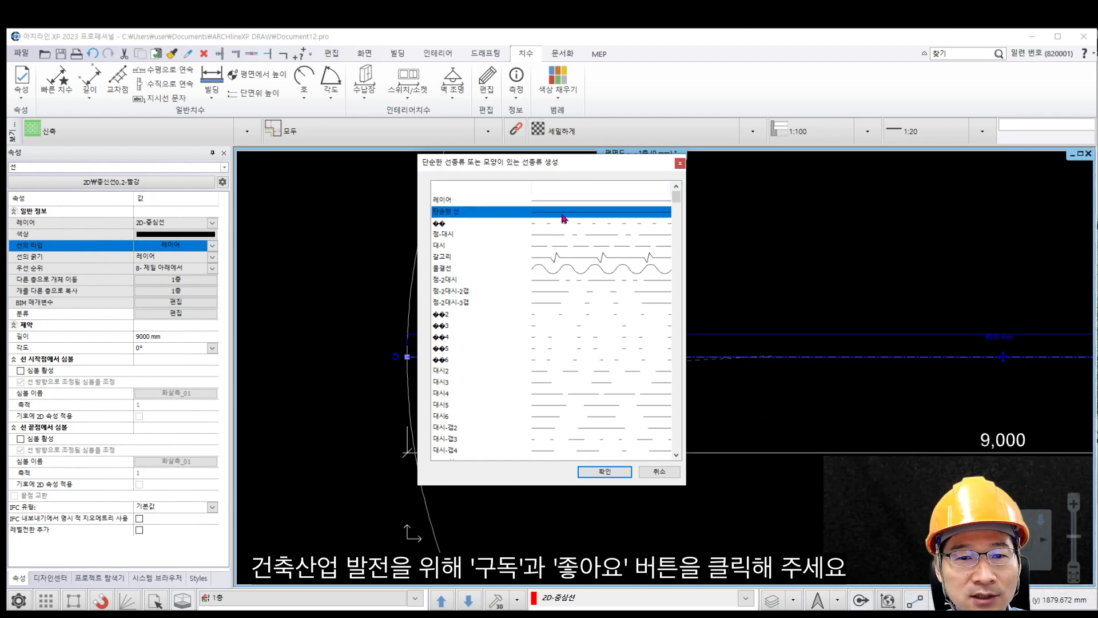
{"action": "left_click", "coordinate": [604, 470]}
{"action": "key", "text": "Escape"}
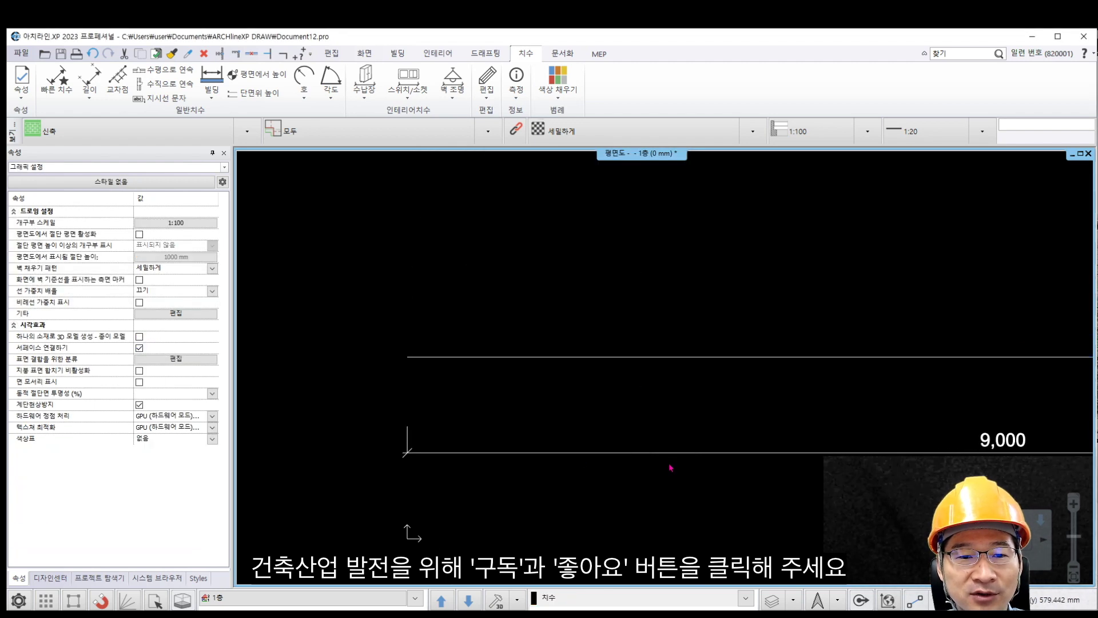
Step: Offset the horizontal line upward by 300 mm to make a parallel copy above it
{"action": "scroll", "coordinate": [501, 450], "scroll_direction": "down", "scroll_amount": 5}
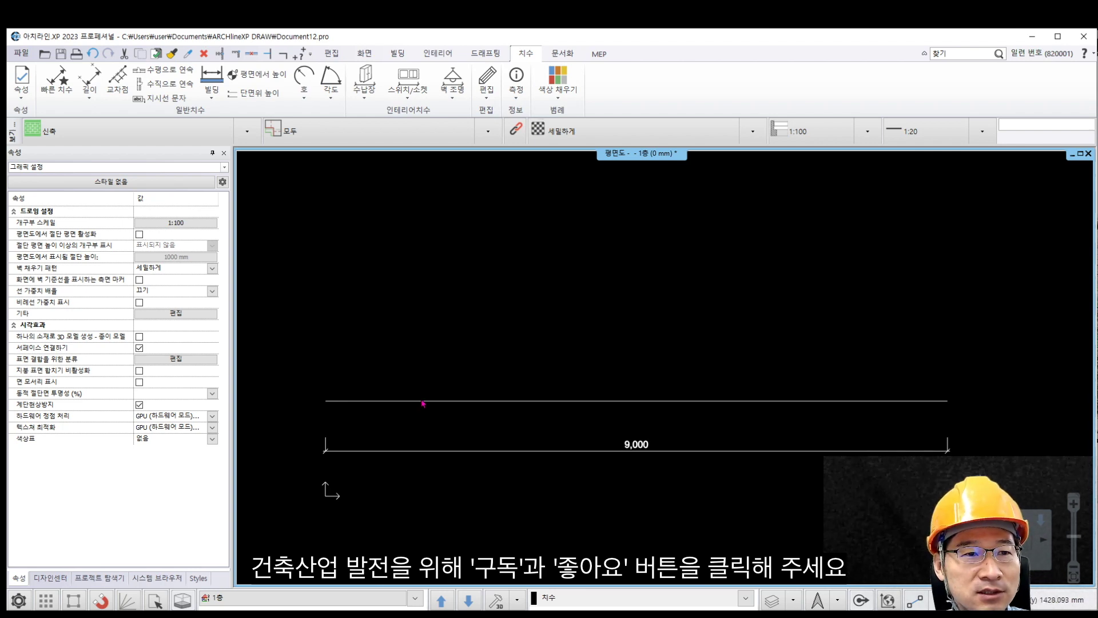
{"action": "left_click", "coordinate": [466, 54]}
{"action": "left_click", "coordinate": [160, 84]}
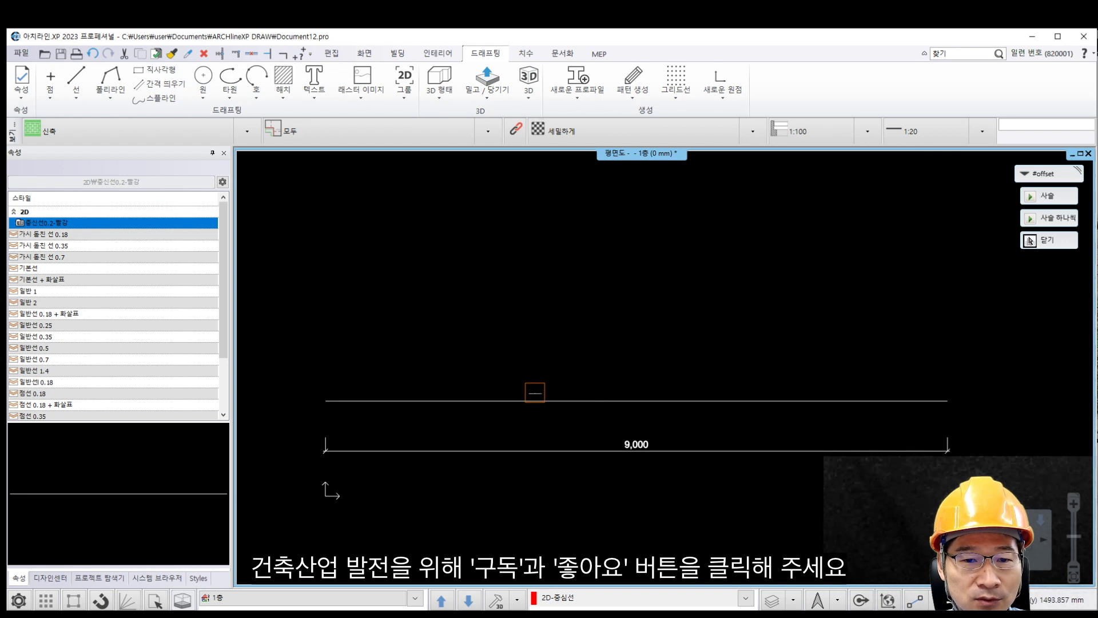
{"action": "left_click", "coordinate": [535, 394]}
{"action": "left_click", "coordinate": [536, 359]}
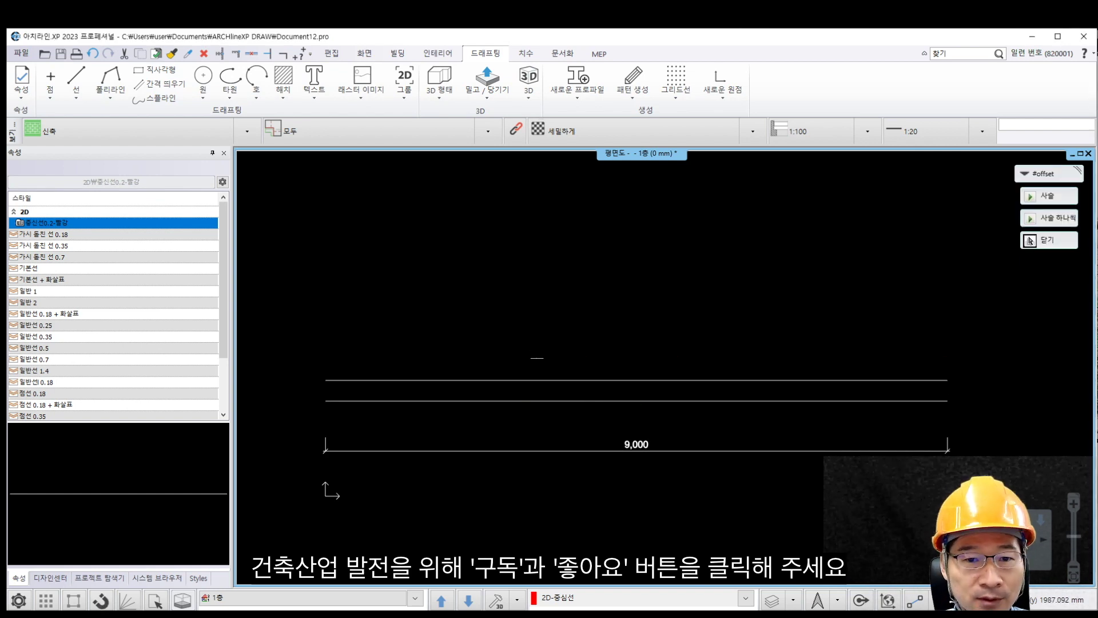
{"action": "key", "text": "Escape"}
{"action": "scroll", "coordinate": [404, 396], "scroll_direction": "up", "scroll_amount": 2}
{"action": "scroll", "coordinate": [404, 396], "scroll_direction": "up", "scroll_amount": 1}
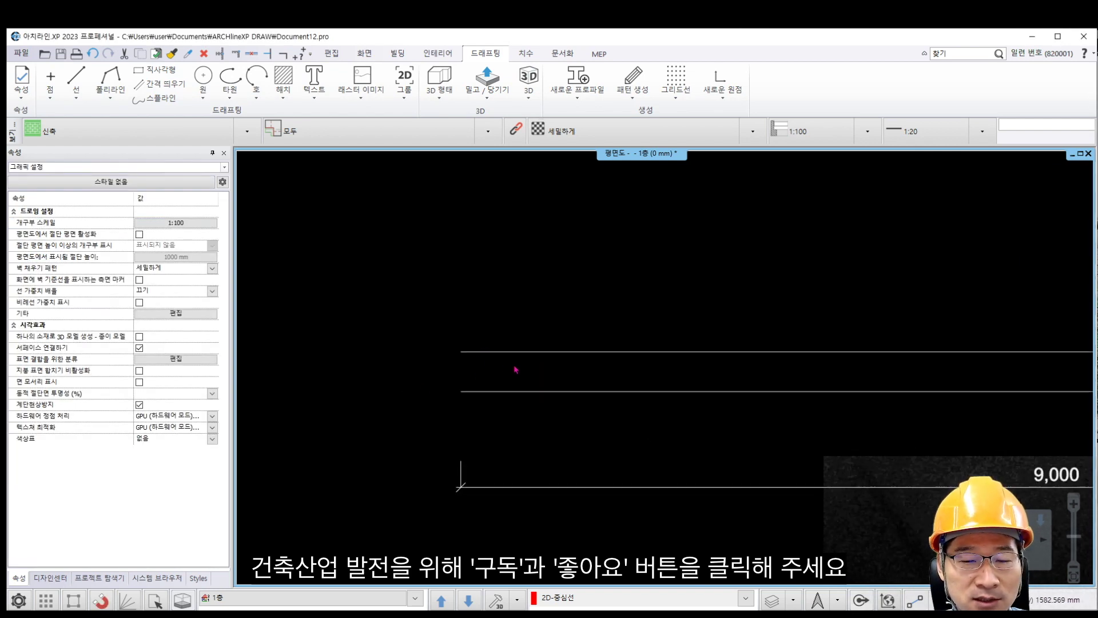
Step: Add a vertical length dimension between the right ends of the two parallel lines, placed to the right of them
{"action": "scroll", "coordinate": [515, 372], "scroll_direction": "down", "scroll_amount": 3}
{"action": "scroll", "coordinate": [500, 361], "scroll_direction": "down", "scroll_amount": 1}
{"action": "middle_click_drag", "start_coordinate": [500, 360], "coordinate": [444, 335]}
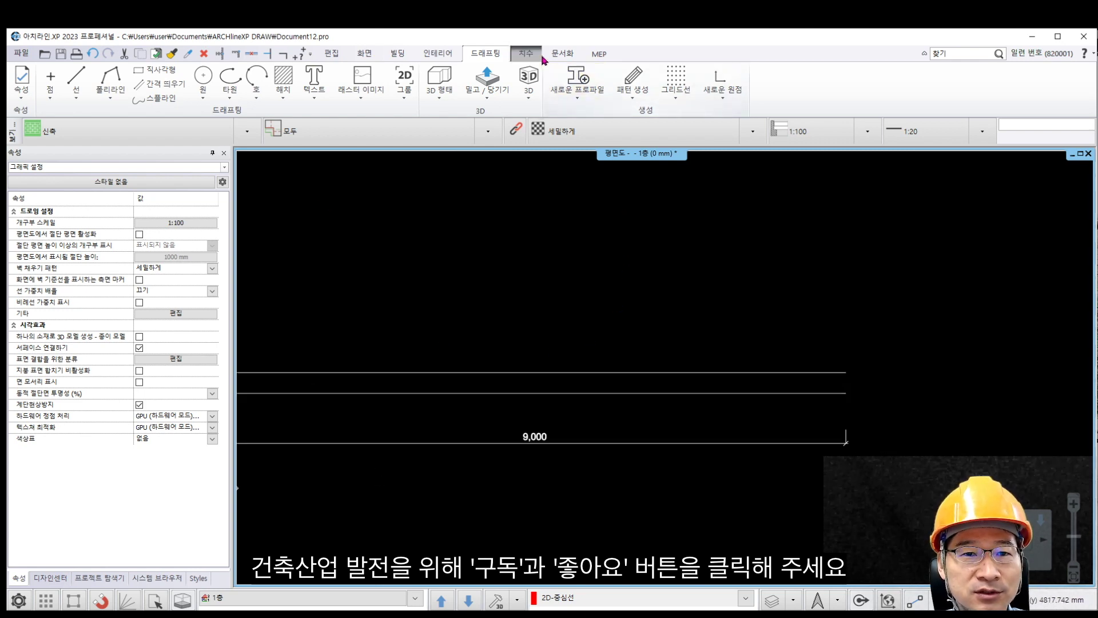
{"action": "left_click", "coordinate": [526, 53]}
{"action": "left_click", "coordinate": [91, 100]}
{"action": "left_click", "coordinate": [109, 114]}
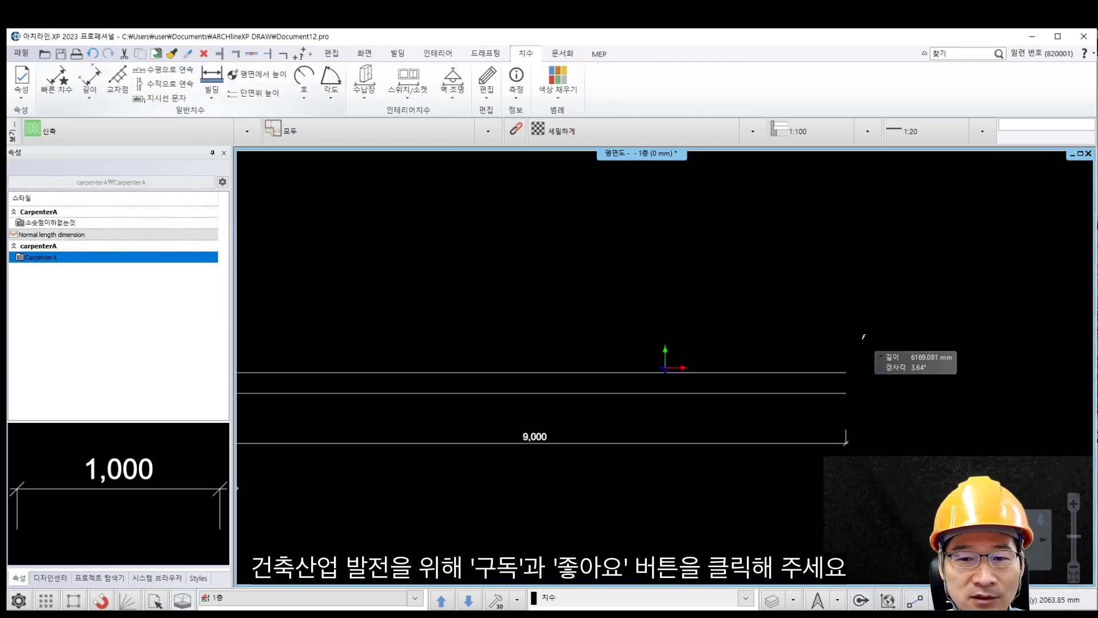
{"action": "left_click", "coordinate": [845, 394]}
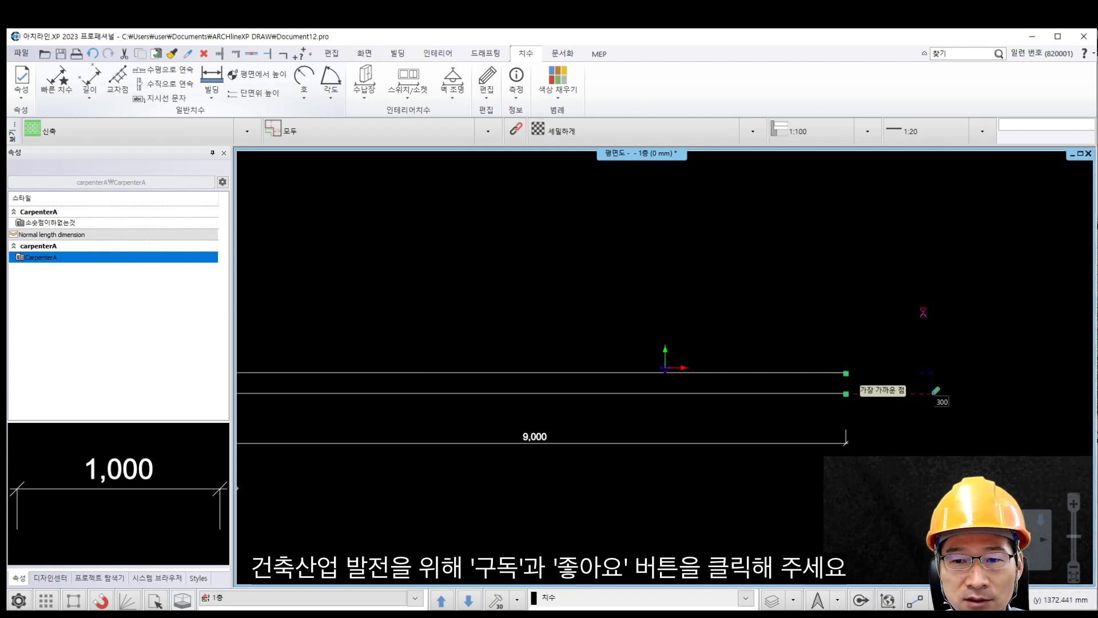
{"action": "left_click", "coordinate": [925, 382]}
{"action": "key", "text": "Escape"}
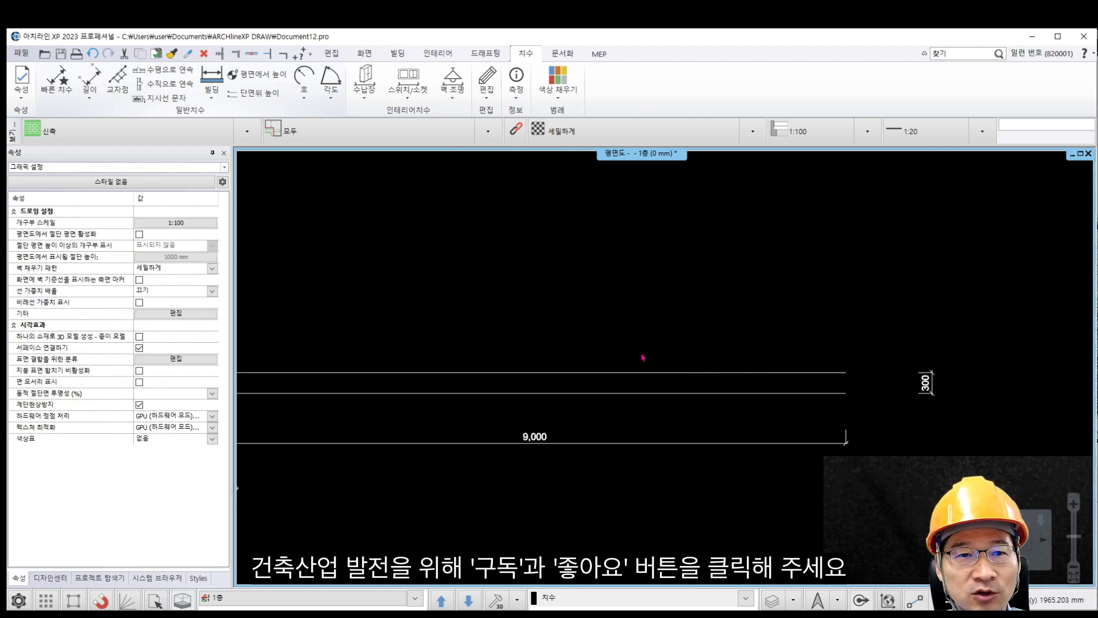
Step: Draw a horizontal wall about 8221 mm long above the two lines in style 1 적층 두께 300 벽 and dimension its length above it
{"action": "scroll", "coordinate": [642, 357], "scroll_direction": "down", "scroll_amount": 2}
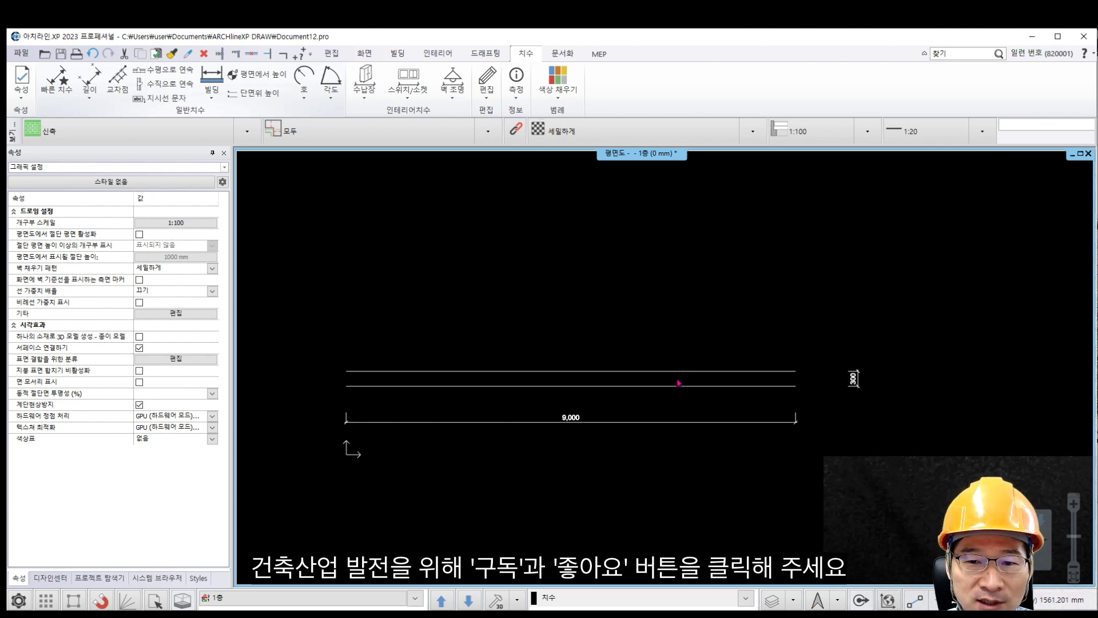
{"action": "scroll", "coordinate": [676, 380], "scroll_direction": "up", "scroll_amount": 3}
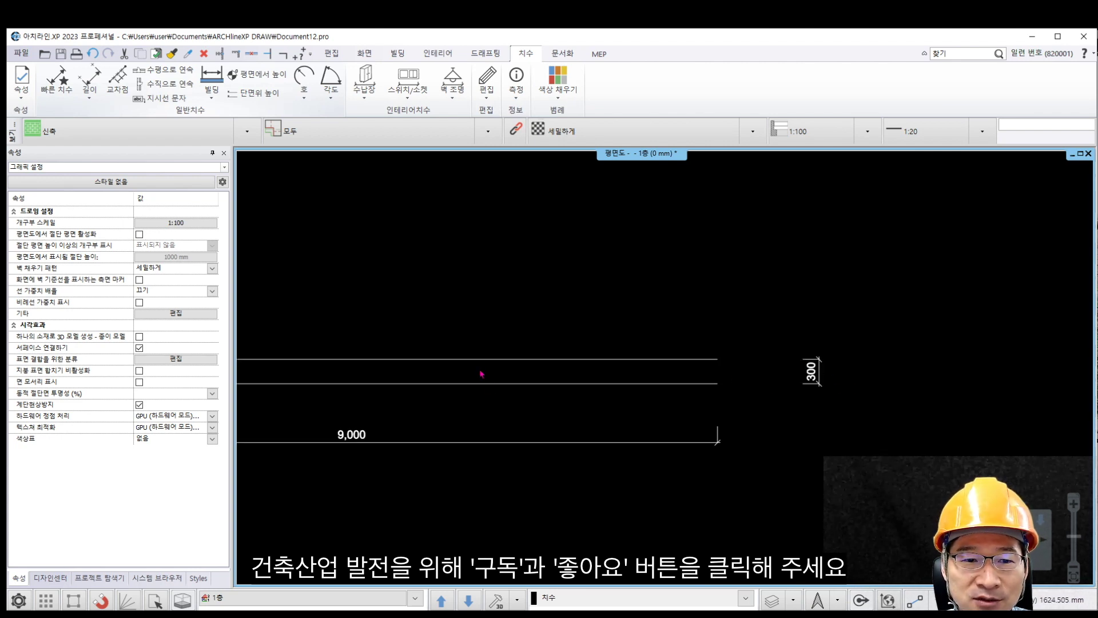
{"action": "scroll", "coordinate": [482, 372], "scroll_direction": "down", "scroll_amount": 2}
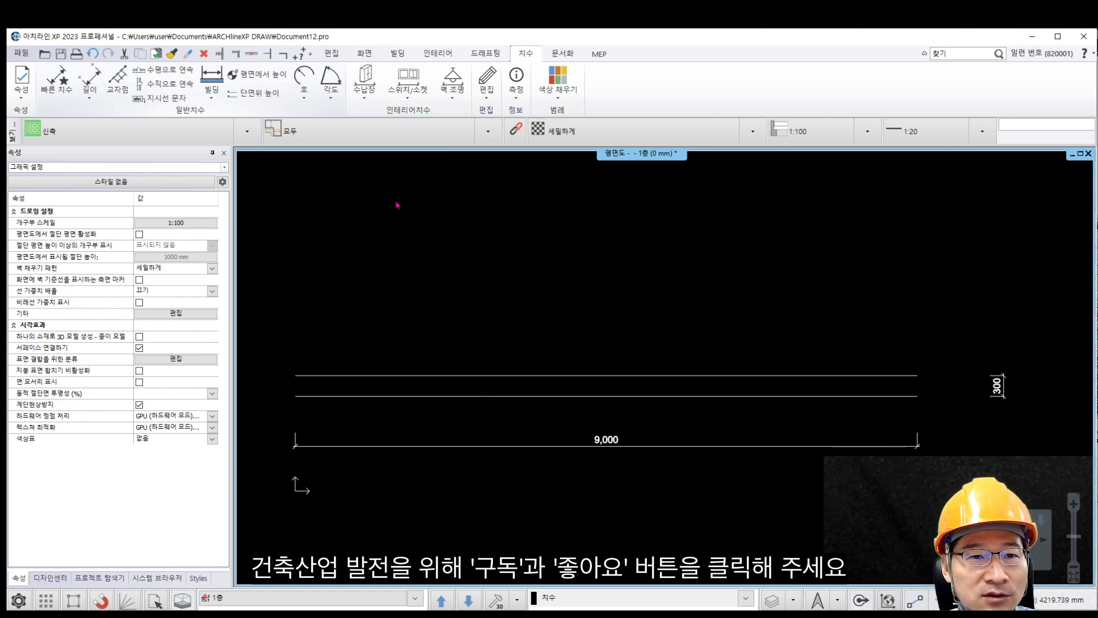
{"action": "left_click", "coordinate": [396, 55]}
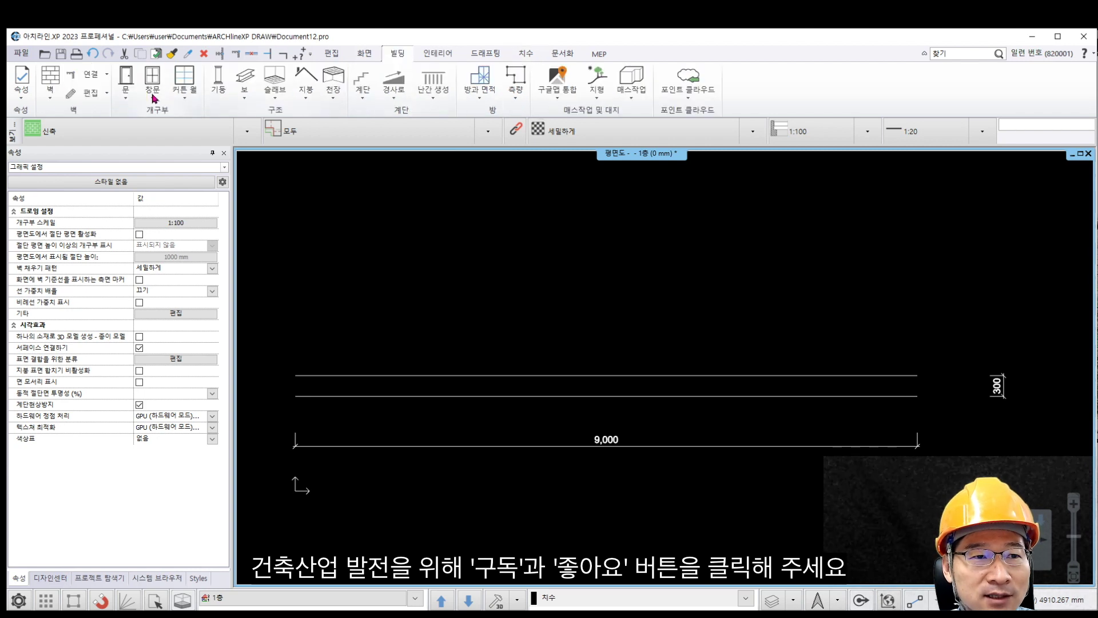
{"action": "left_click", "coordinate": [50, 80]}
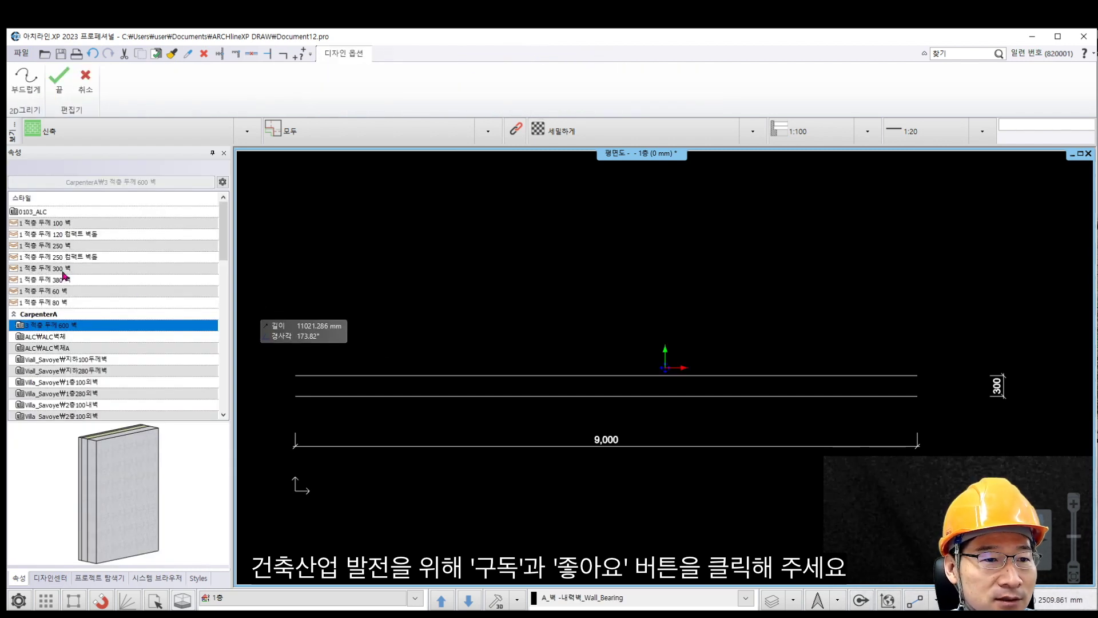
{"action": "left_click", "coordinate": [66, 267]}
{"action": "left_click", "coordinate": [332, 326]}
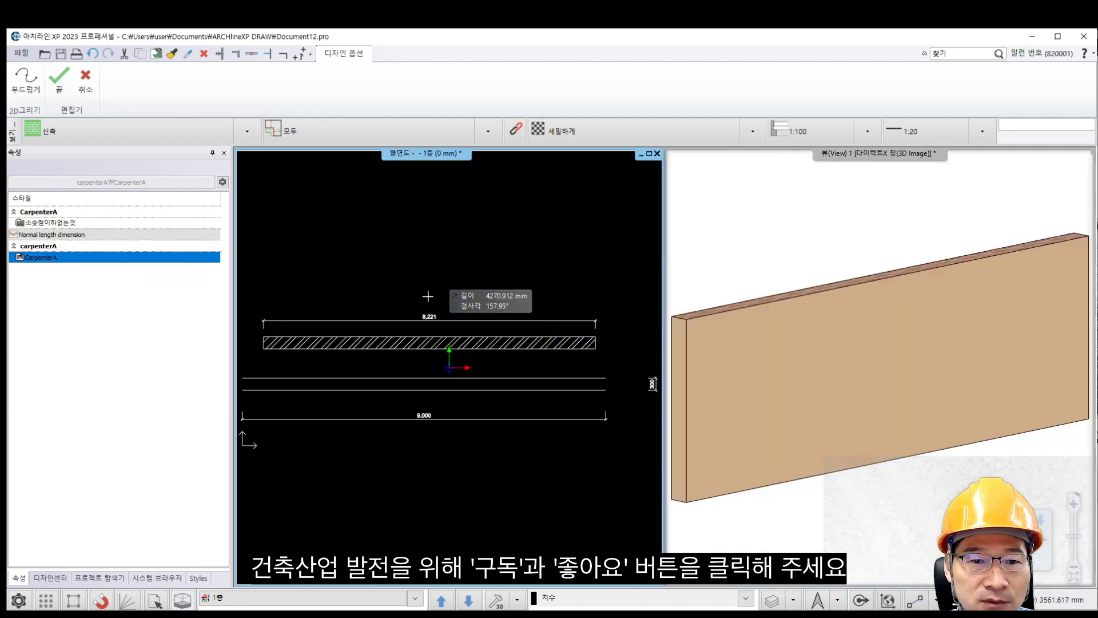
{"action": "key", "text": "Escape"}
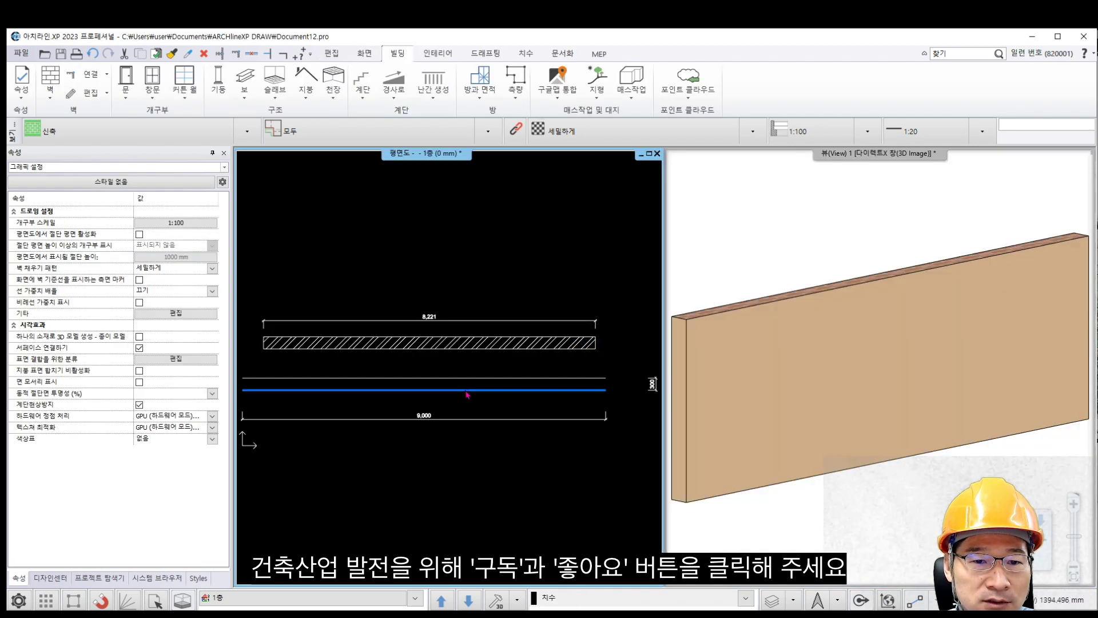
Step: Select the new wall in the floor plan and make the 3D view active with the wall selected
{"action": "scroll", "coordinate": [455, 369], "scroll_direction": "up", "scroll_amount": 2}
{"action": "middle_click_drag", "start_coordinate": [454, 369], "coordinate": [498, 449]}
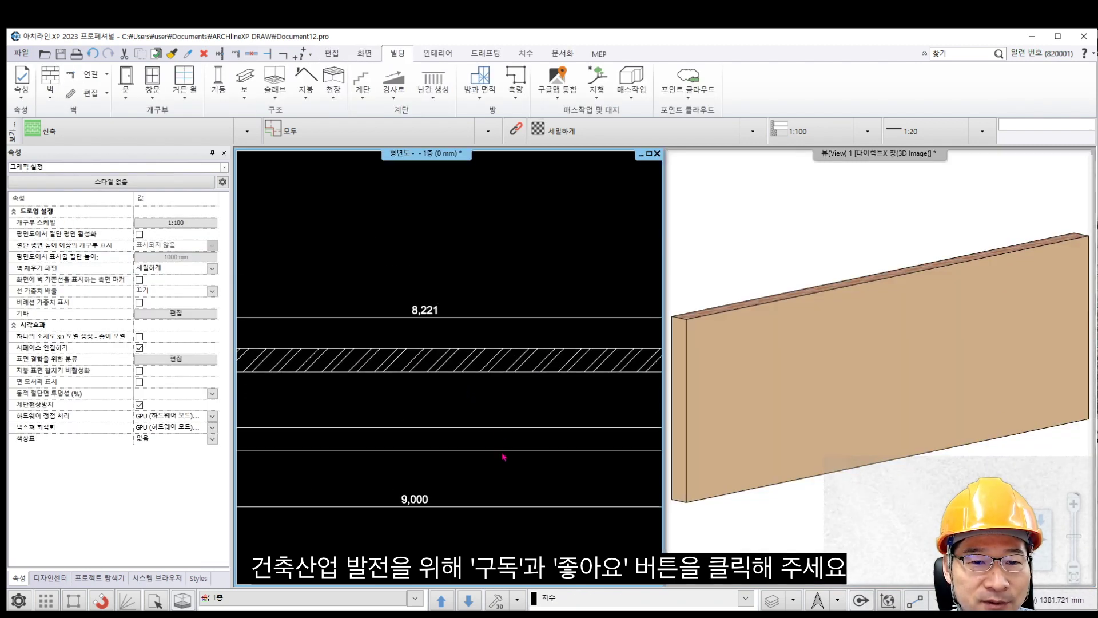
{"action": "left_click", "coordinate": [428, 357]}
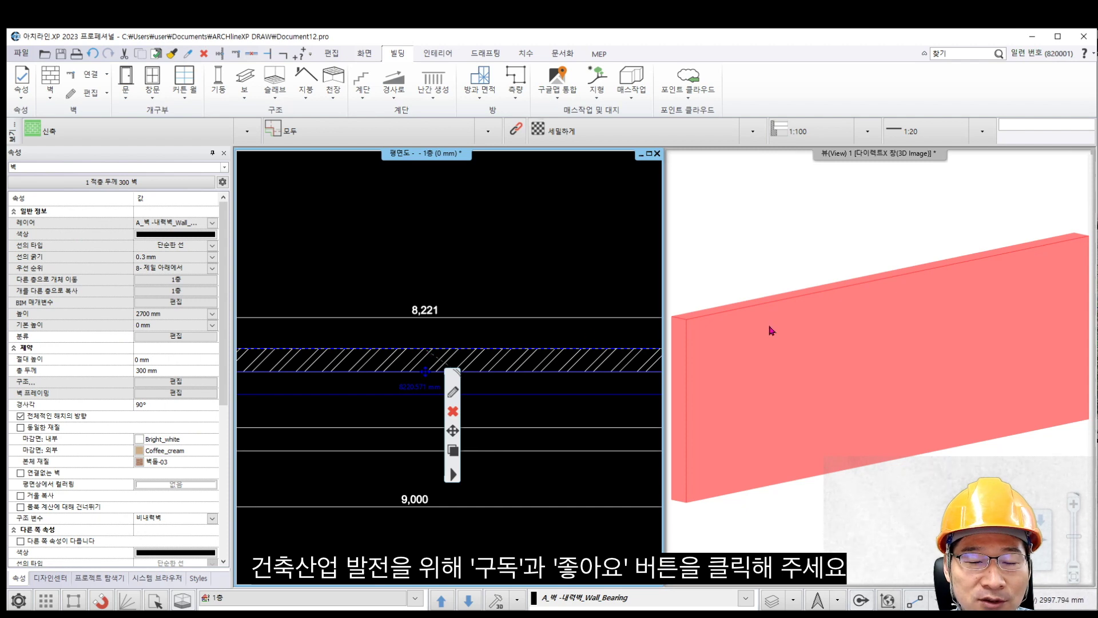
{"action": "left_click", "coordinate": [781, 256]}
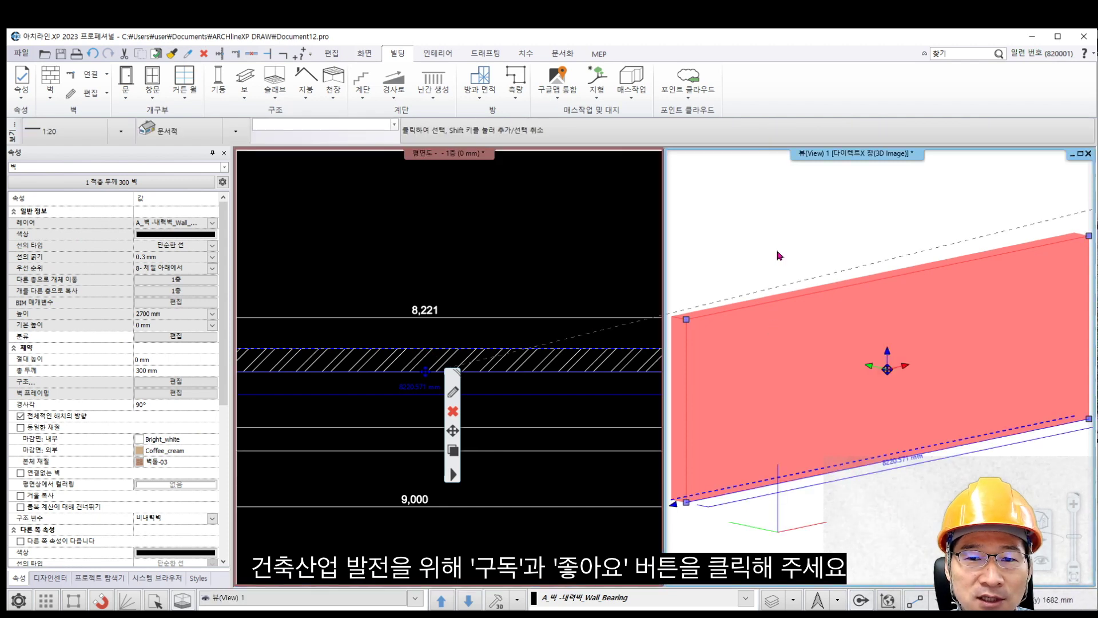
{"action": "left_click", "coordinate": [457, 201]}
{"action": "scroll", "coordinate": [450, 367], "scroll_direction": "down", "scroll_amount": 3}
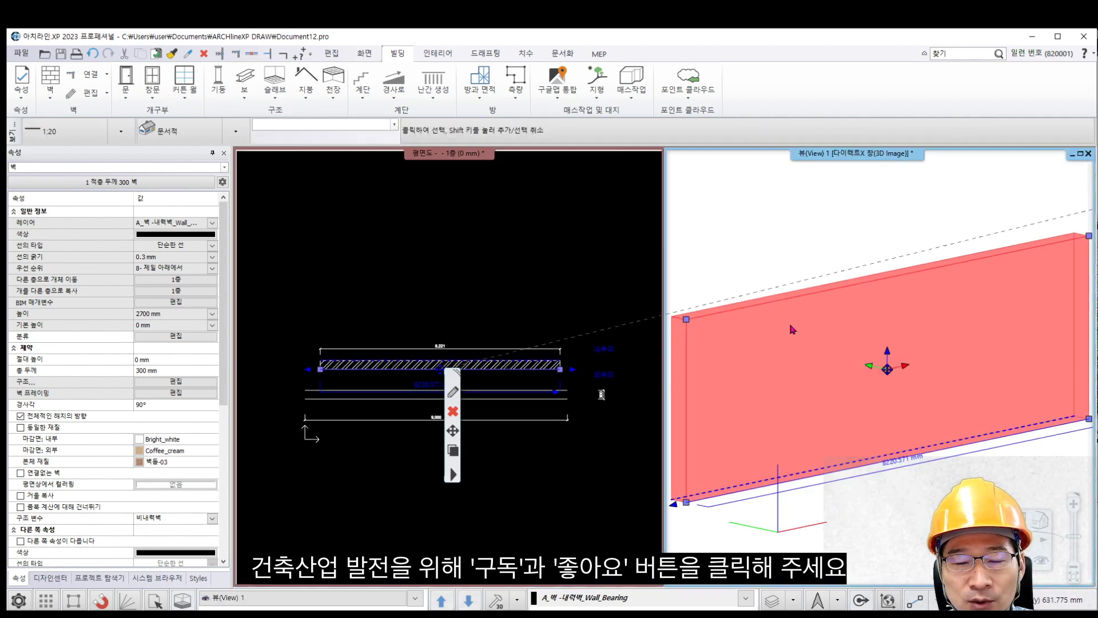
{"action": "left_click", "coordinate": [784, 245]}
{"action": "left_click", "coordinate": [784, 324]}
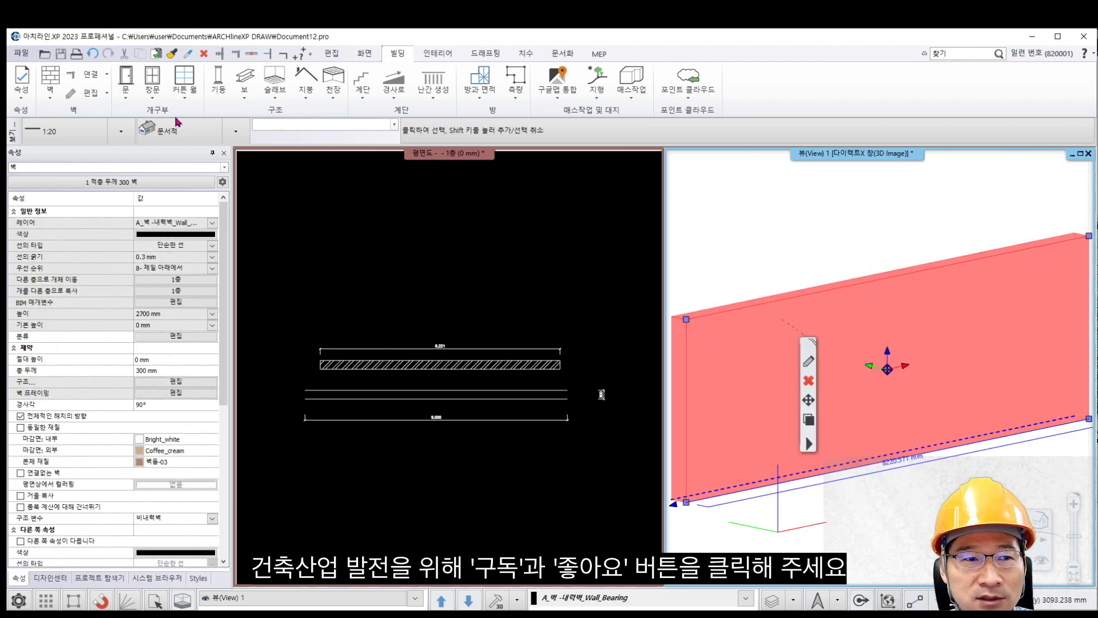
Step: Export the 3D model in FBX format to the Desktop as wall.fbx
{"action": "left_click", "coordinate": [21, 53]}
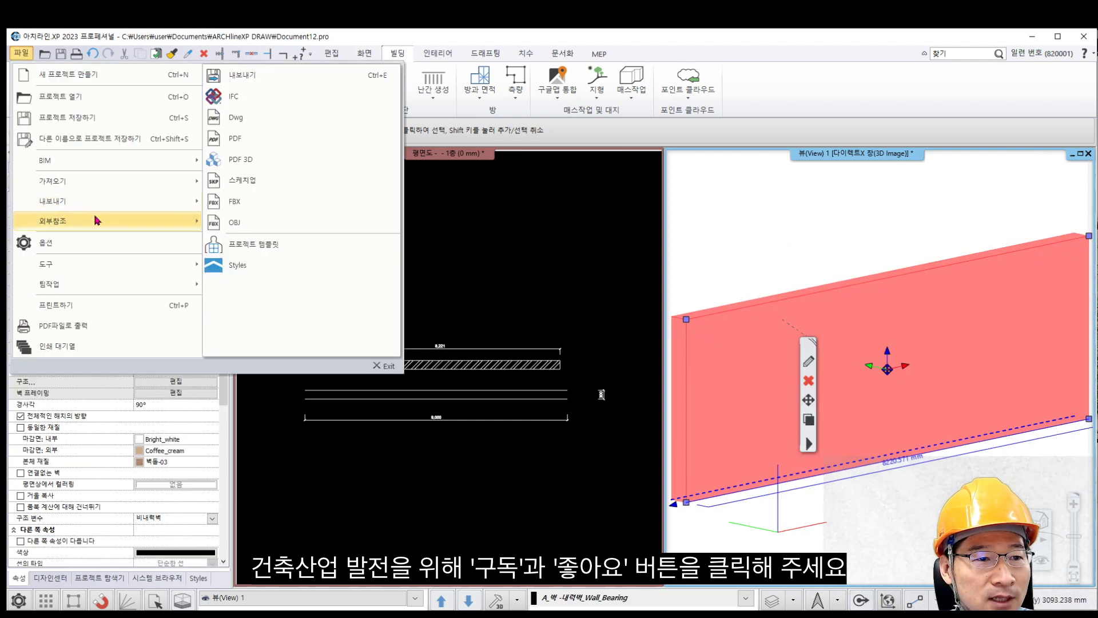
{"action": "mouse_move", "coordinate": [96, 189]}
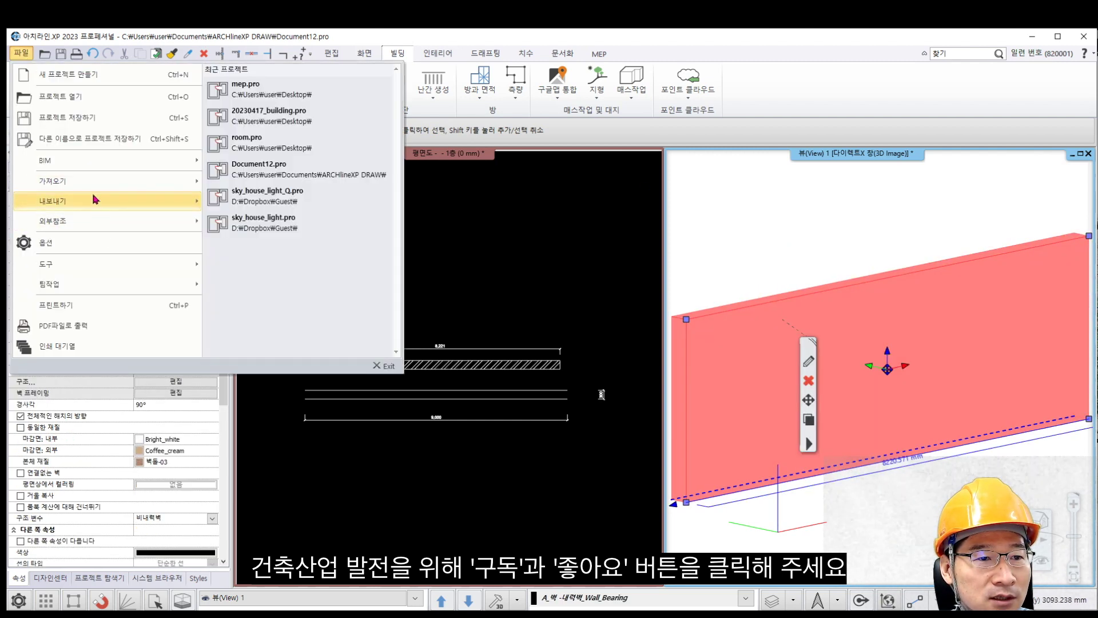
{"action": "left_click", "coordinate": [260, 202]}
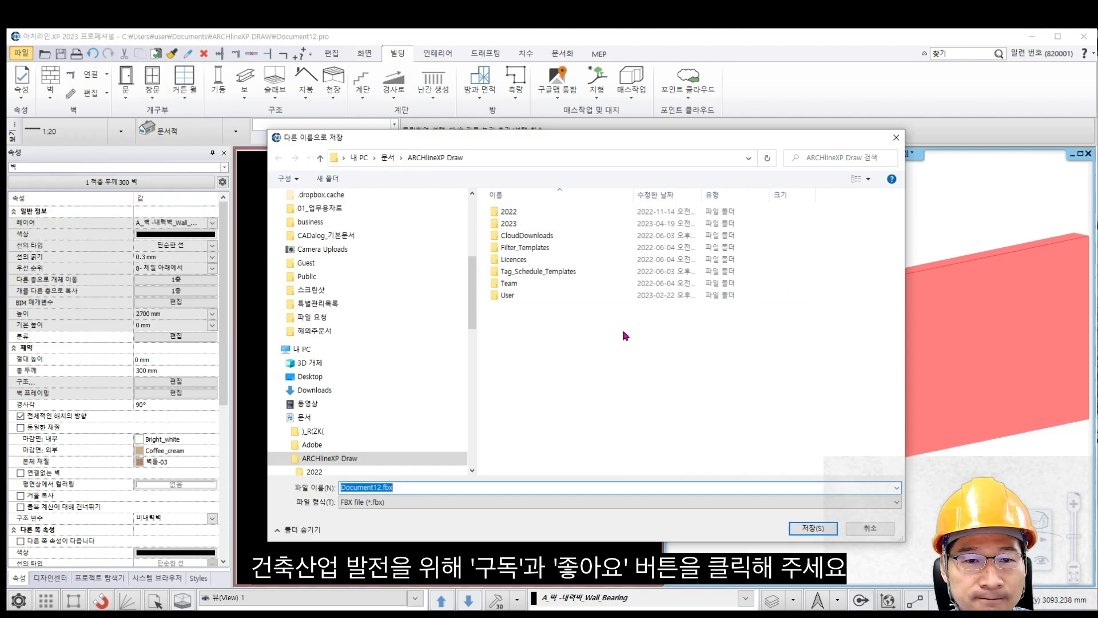
{"action": "left_click", "coordinate": [338, 219]}
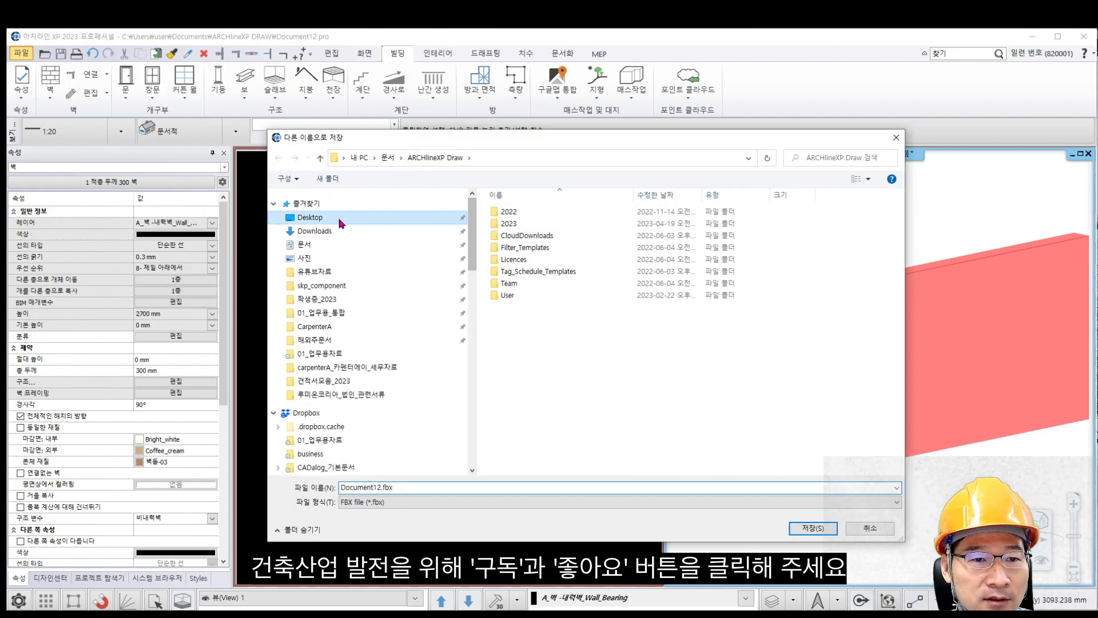
{"action": "left_click", "coordinate": [373, 485]}
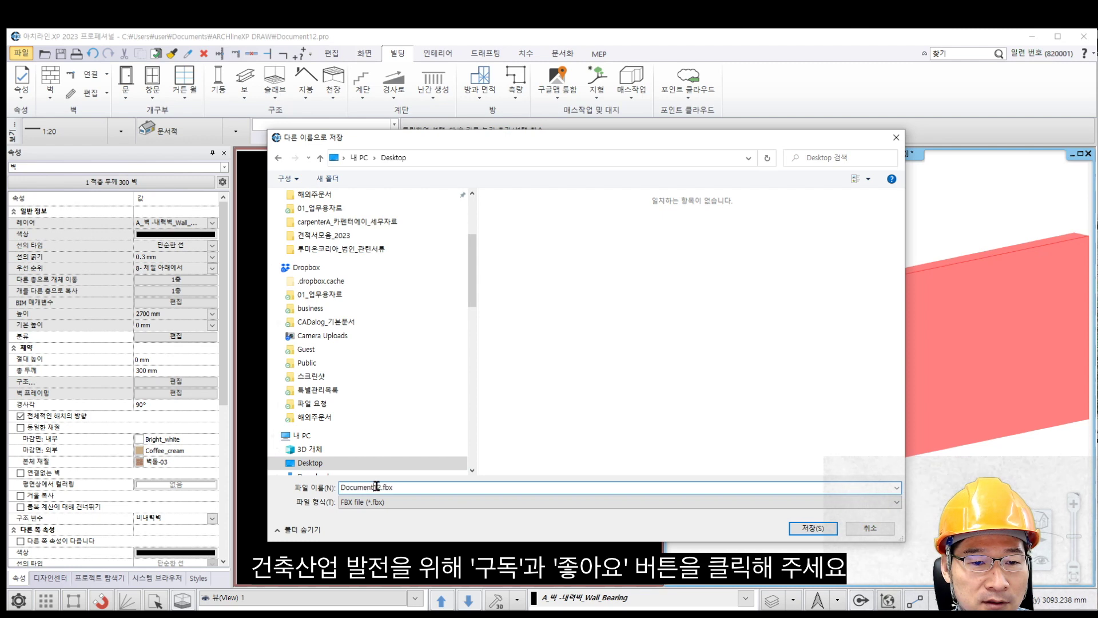
{"action": "double_click", "coordinate": [377, 486]}
{"action": "left_click", "coordinate": [383, 487]}
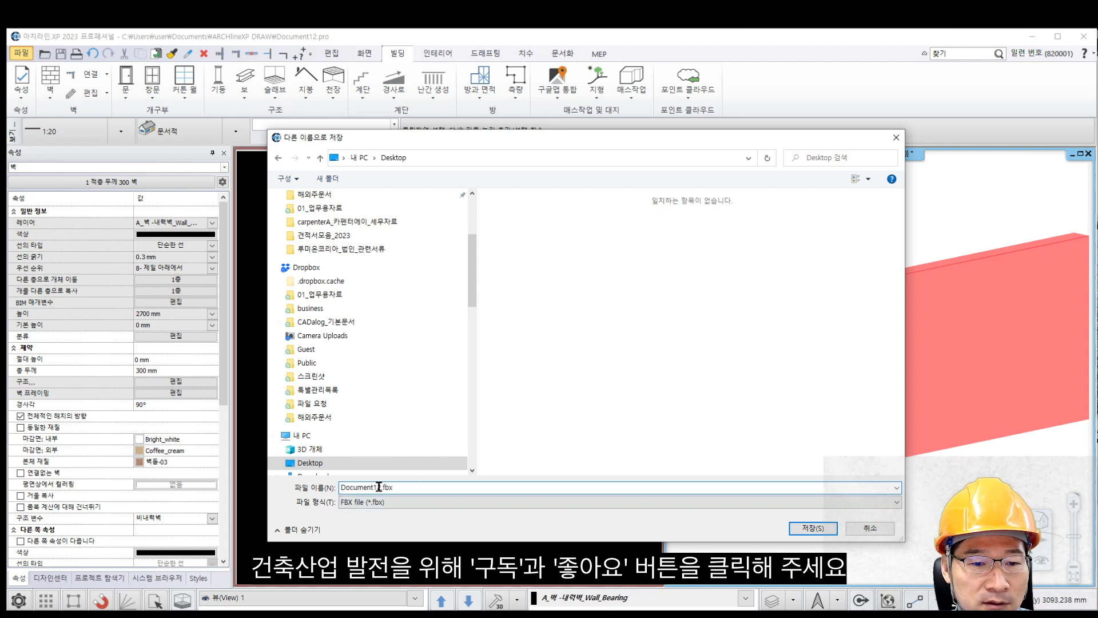
{"action": "left_click_drag", "start_coordinate": [382, 487], "coordinate": [306, 487]}
{"action": "type", "text": "wall"}
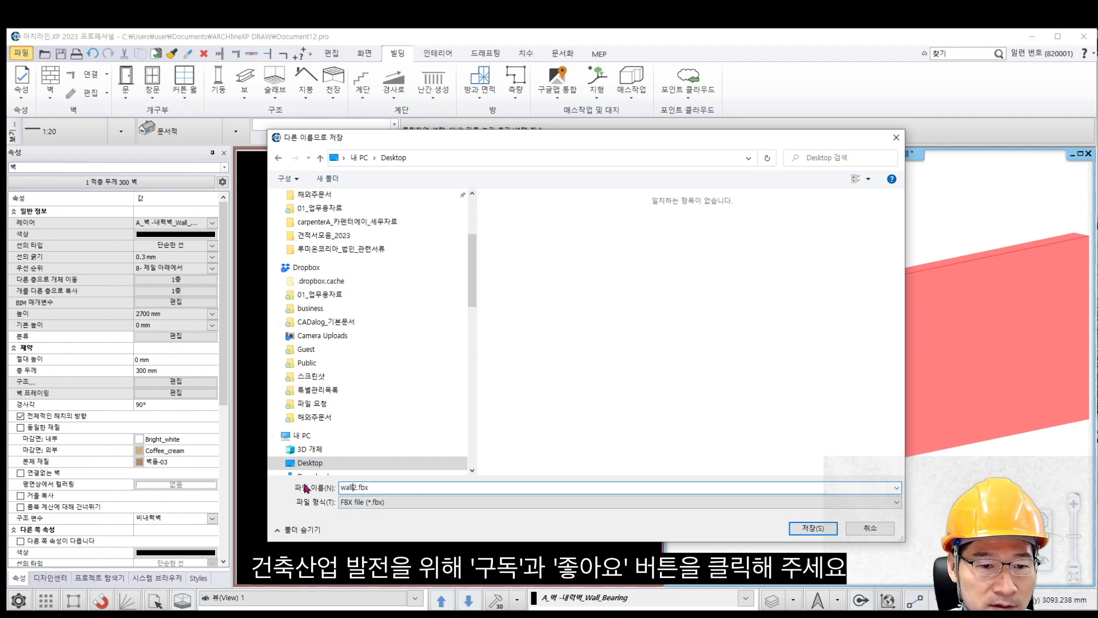
{"action": "left_click", "coordinate": [814, 527]}
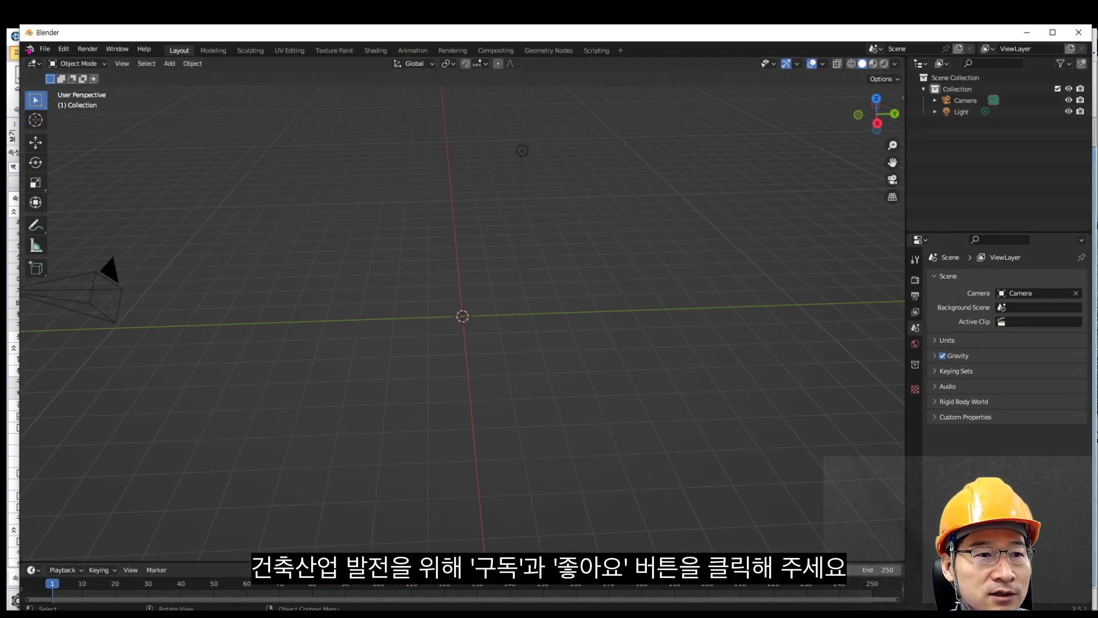
Step: Switch to Blender and import wall.fbx from the Desktop with the default FBX import settings
{"action": "left_click", "coordinate": [45, 48]}
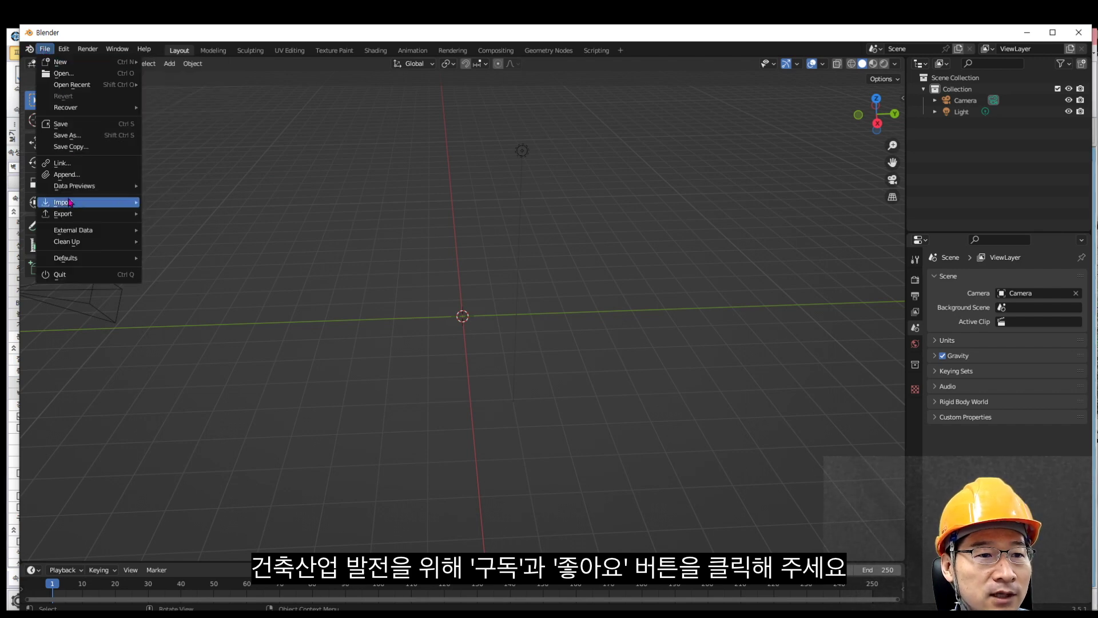
{"action": "mouse_move", "coordinate": [71, 207]}
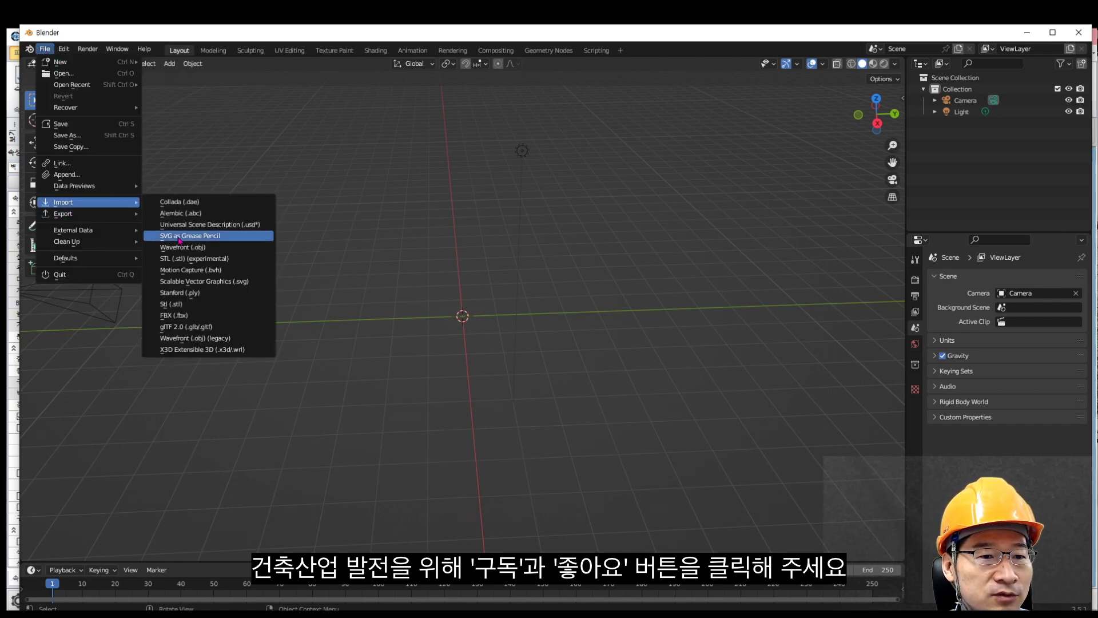
{"action": "left_click", "coordinate": [216, 315]}
{"action": "left_click", "coordinate": [308, 280]}
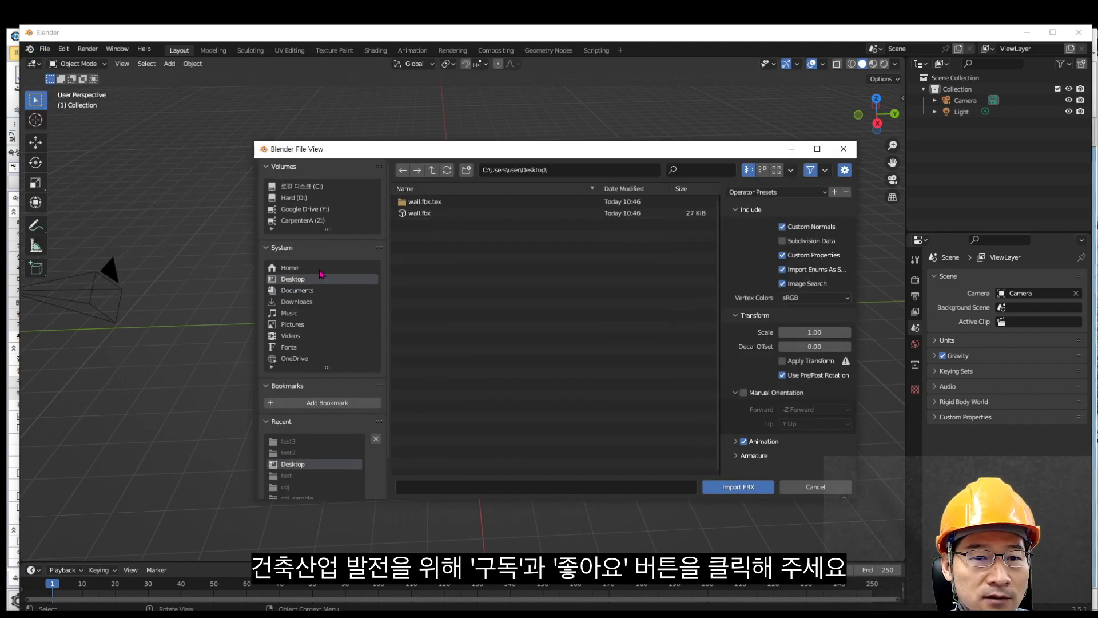
{"action": "left_click", "coordinate": [423, 213]}
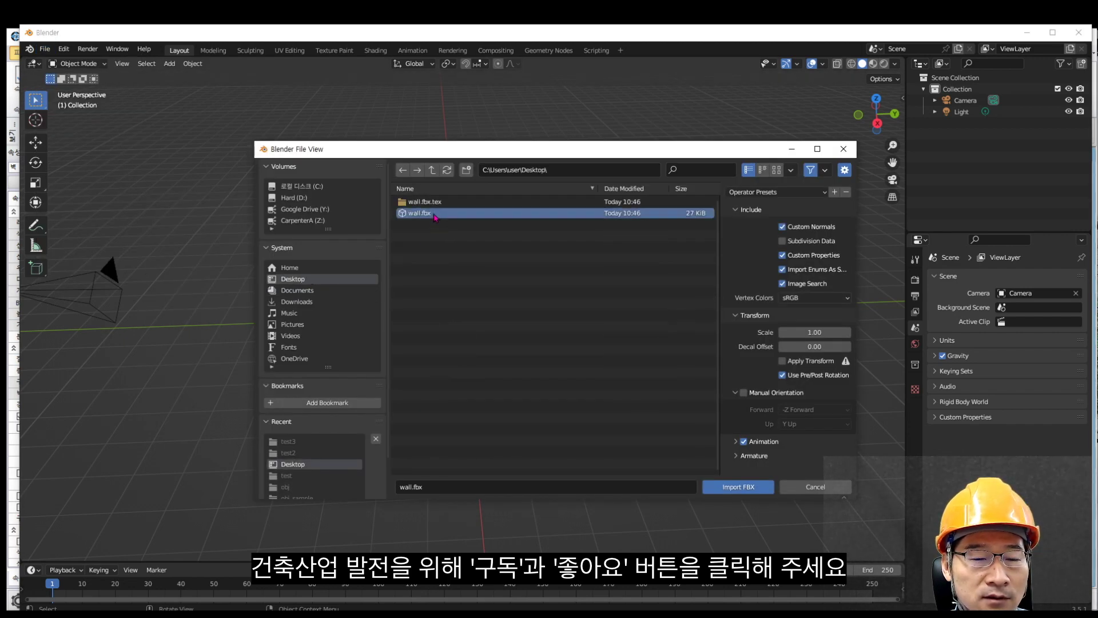
{"action": "left_click", "coordinate": [736, 487]}
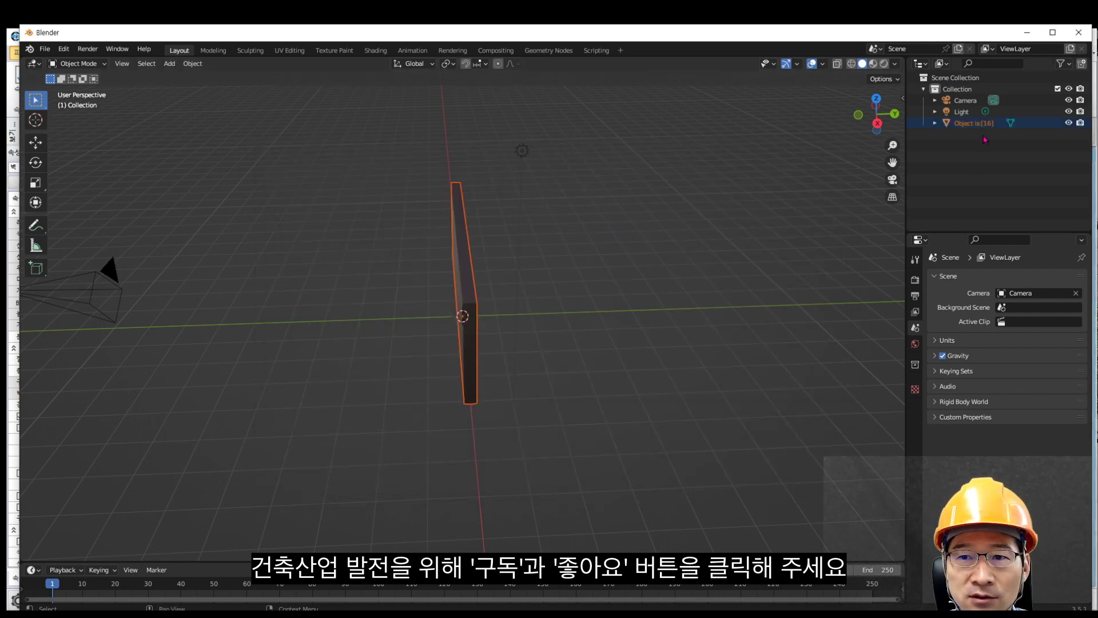
Step: Make the imported wall the active object, frame it in the viewport and enable snapping
{"action": "left_click", "coordinate": [974, 123]}
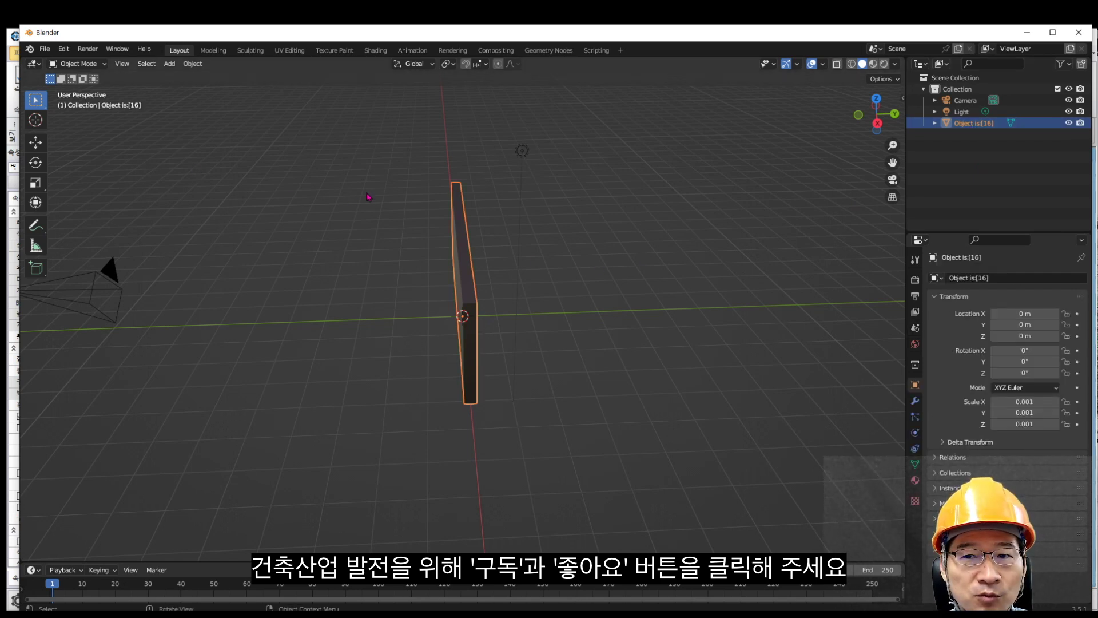
{"action": "left_click", "coordinate": [121, 64]}
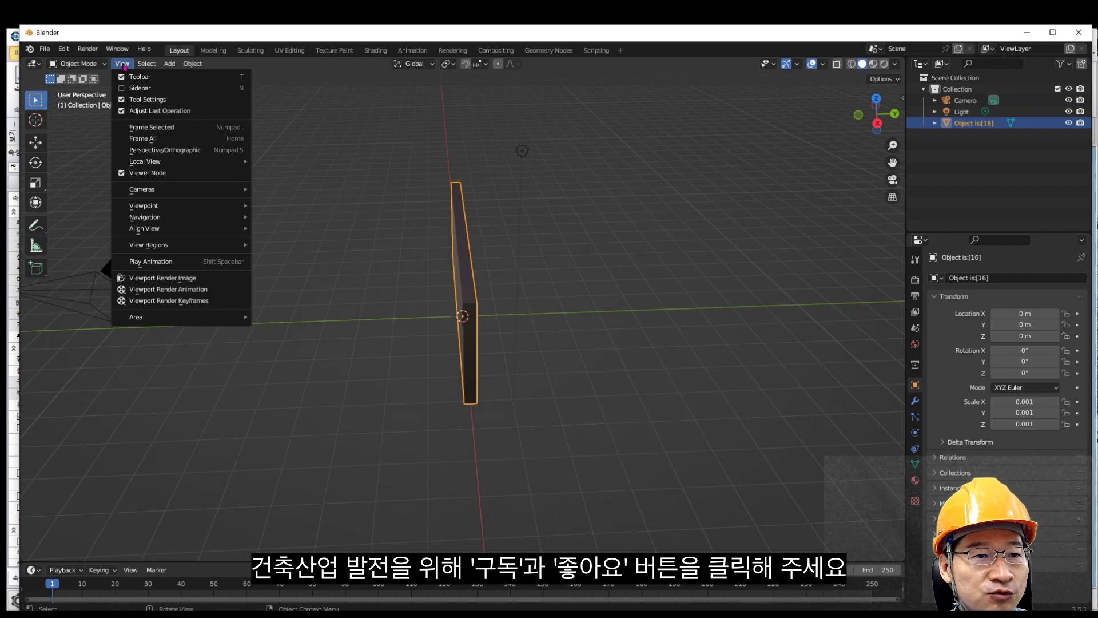
{"action": "left_click", "coordinate": [165, 133]}
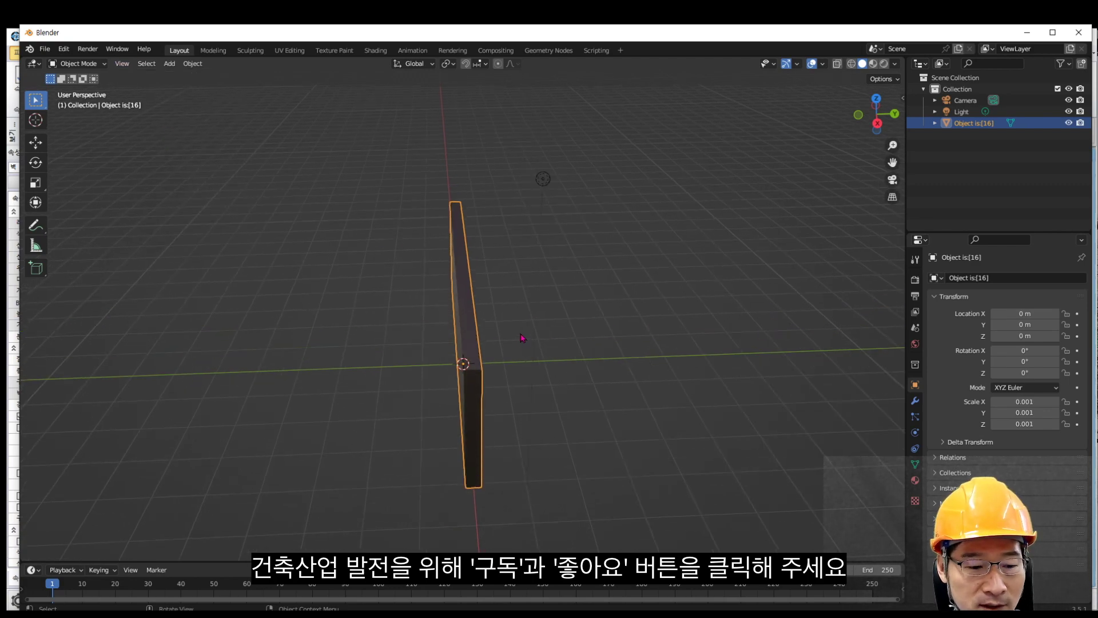
{"action": "middle_click_drag", "start_coordinate": [601, 322], "coordinate": [546, 335]}
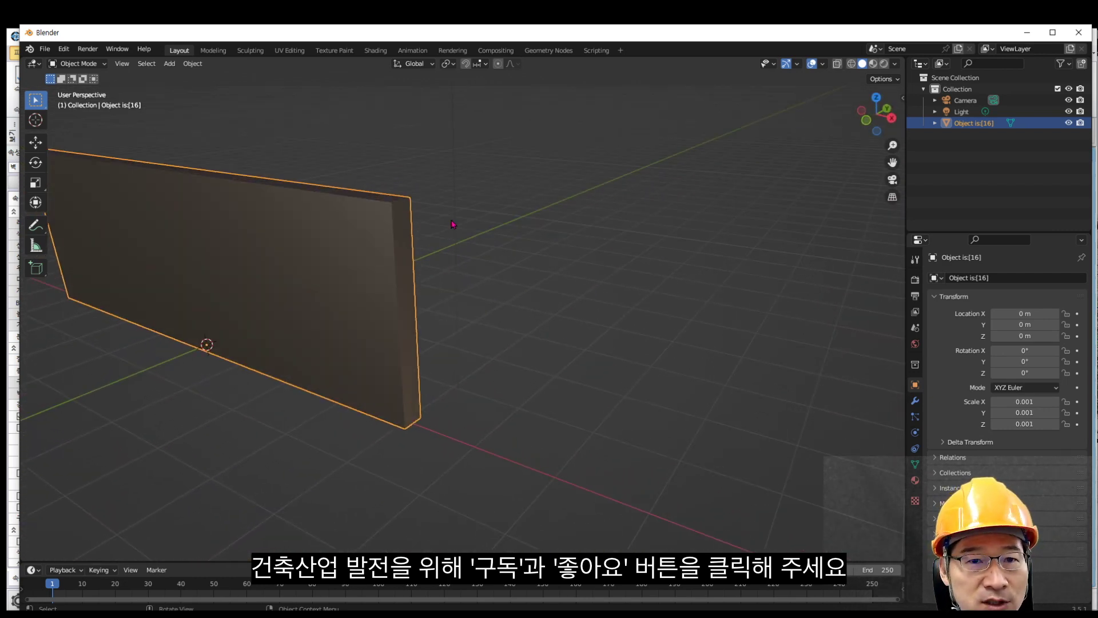
{"action": "key", "text": "shift+Tab"}
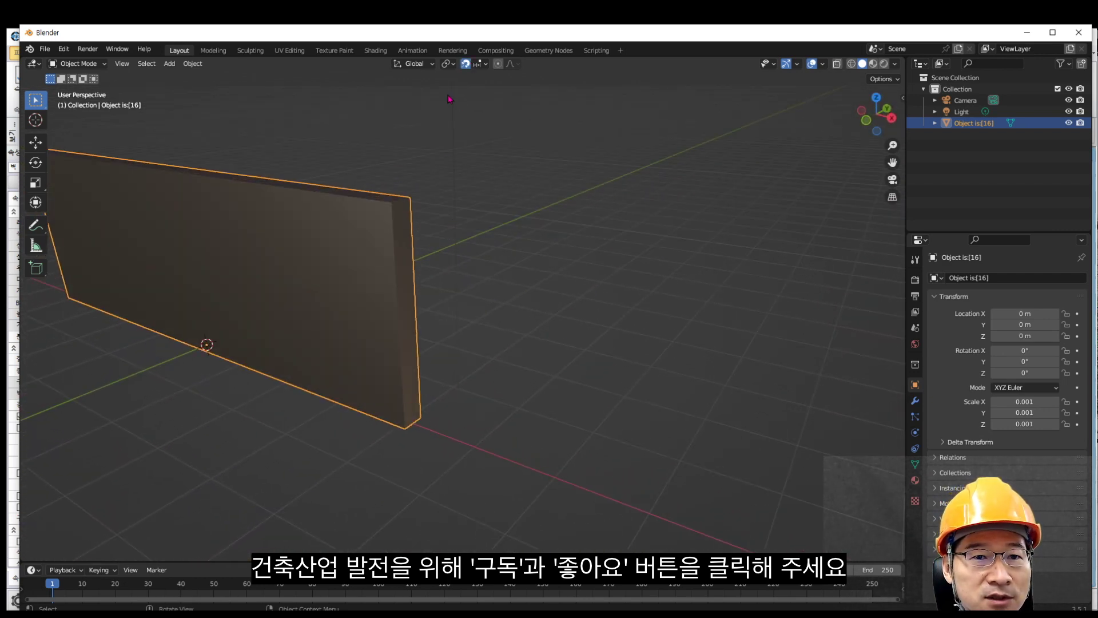
Step: Measure the wall's thickness along the bottom edge of its end face, then deselect the wall
{"action": "left_click", "coordinate": [35, 246]}
{"action": "scroll", "coordinate": [404, 413], "scroll_direction": "up", "scroll_amount": 4}
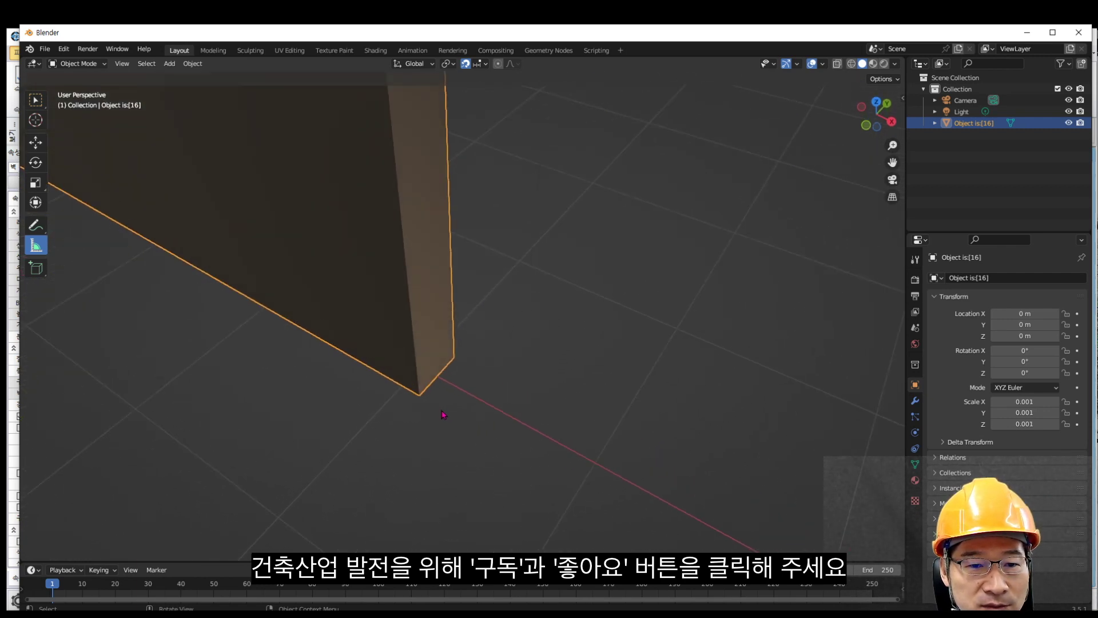
{"action": "left_click_drag", "start_coordinate": [423, 389], "coordinate": [456, 359]}
{"action": "scroll", "coordinate": [528, 389], "scroll_direction": "down", "scroll_amount": 2}
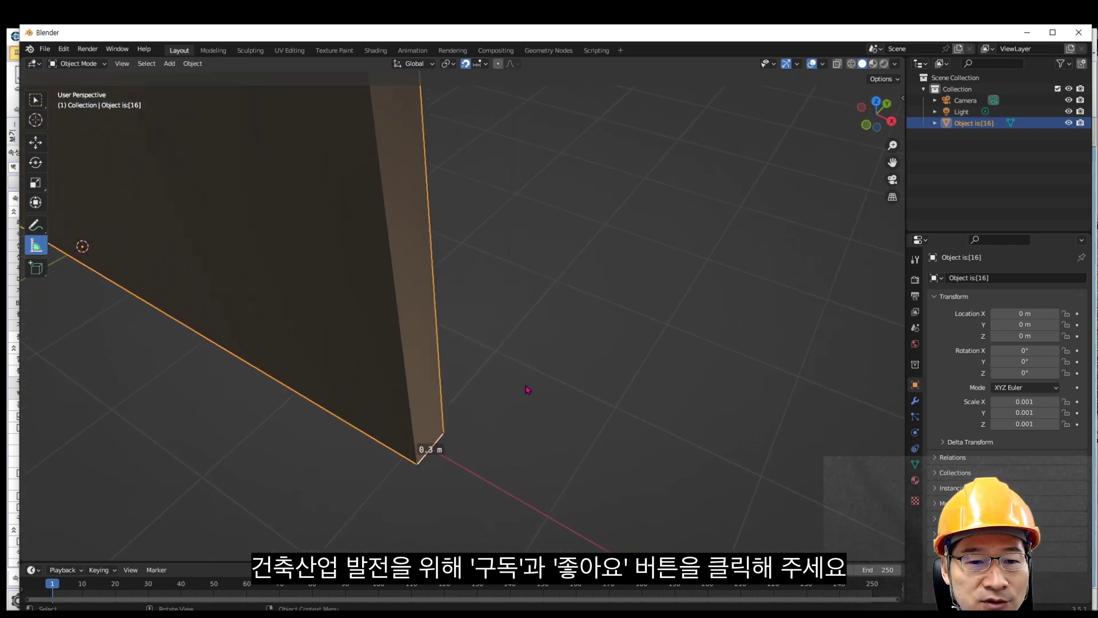
{"action": "middle_click_drag", "start_coordinate": [527, 390], "coordinate": [368, 157]}
{"action": "key", "text": "w"}
{"action": "left_click", "coordinate": [366, 166]}
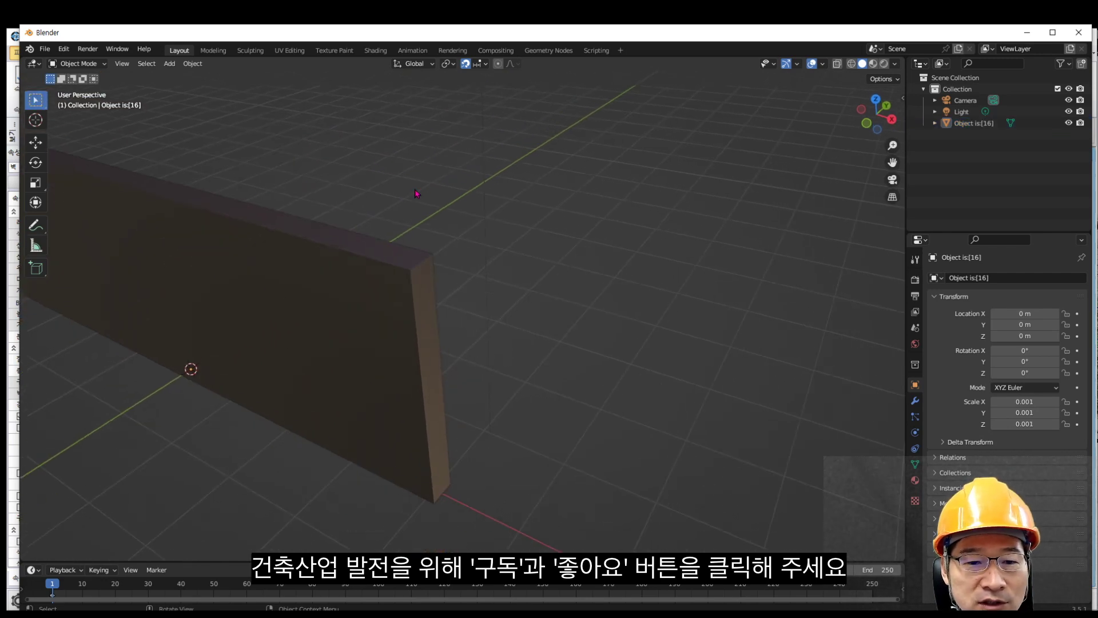
Step: Set the scene's length unit to Millimeters
{"action": "scroll", "coordinate": [367, 156], "scroll_direction": "down", "scroll_amount": 3}
{"action": "left_click", "coordinate": [916, 330]}
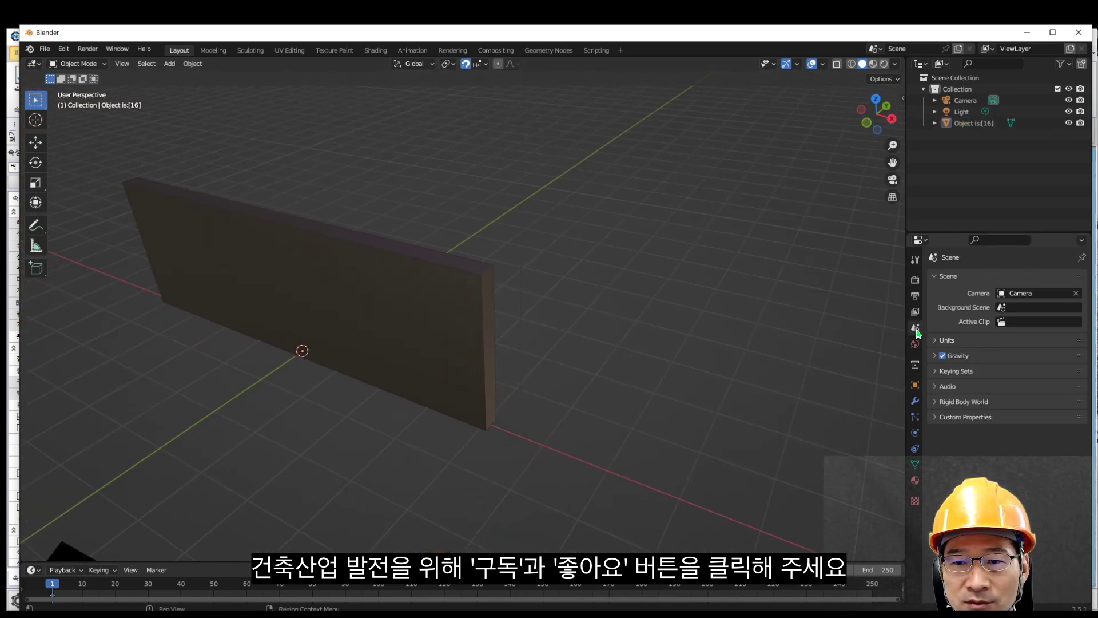
{"action": "left_click", "coordinate": [935, 342]}
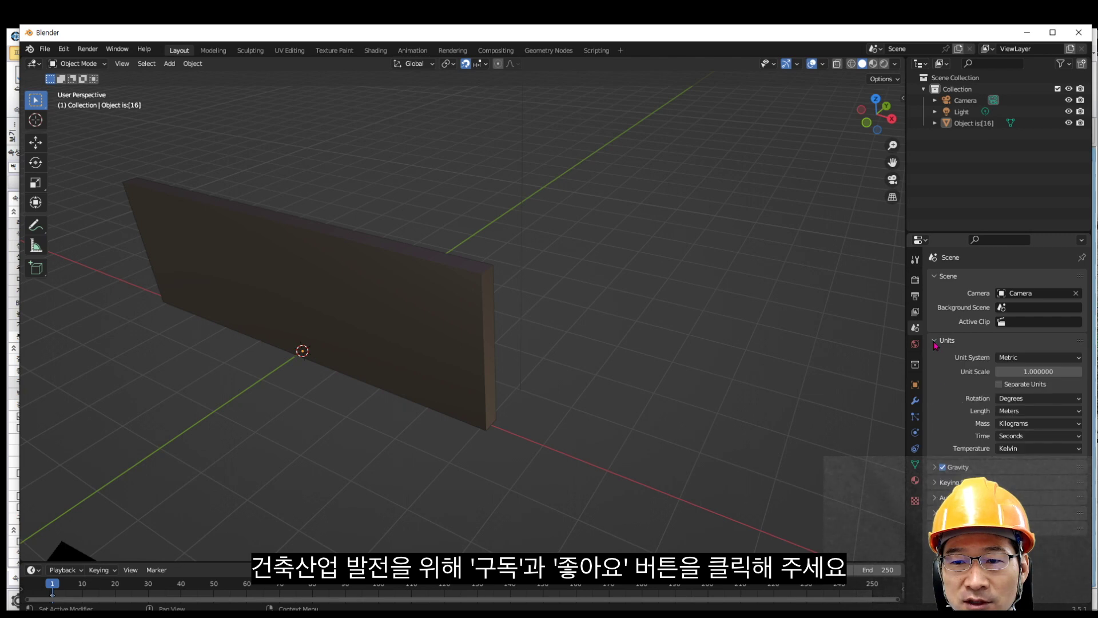
{"action": "left_click", "coordinate": [1043, 411]}
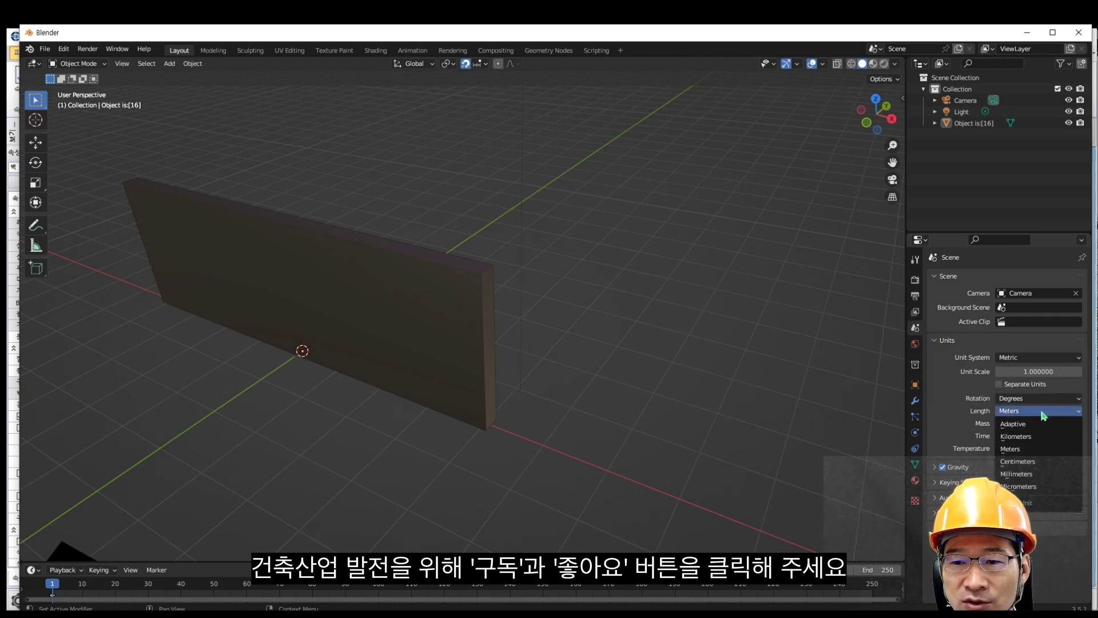
{"action": "left_click", "coordinate": [1029, 473]}
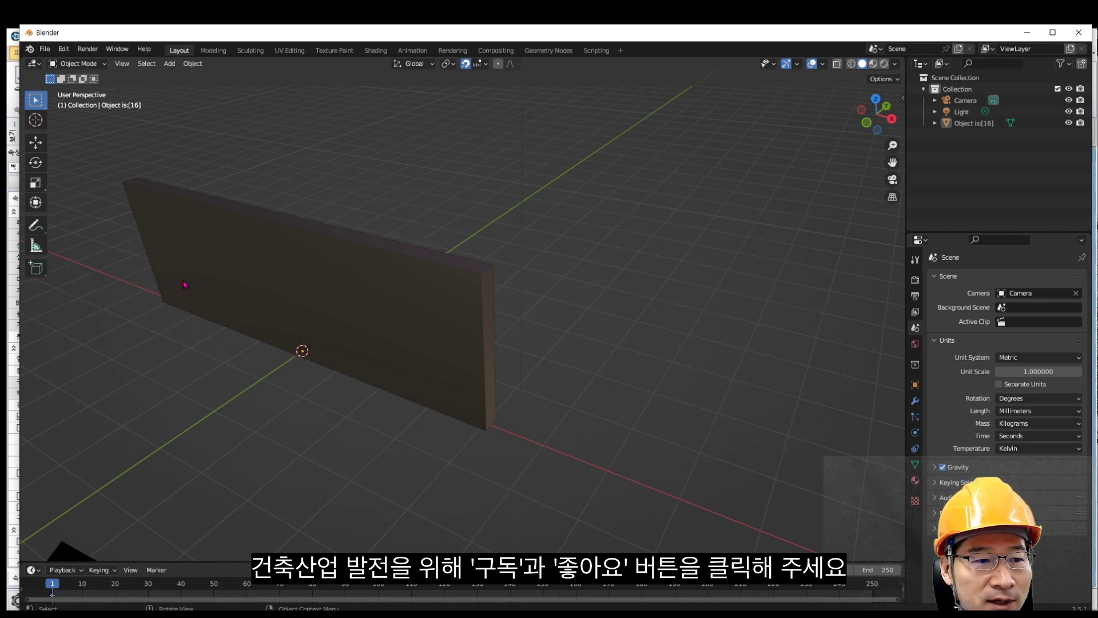
Step: Measure the wall's thickness along the top edge of its end face and return to the Select Box tool
{"action": "left_click", "coordinate": [36, 245]}
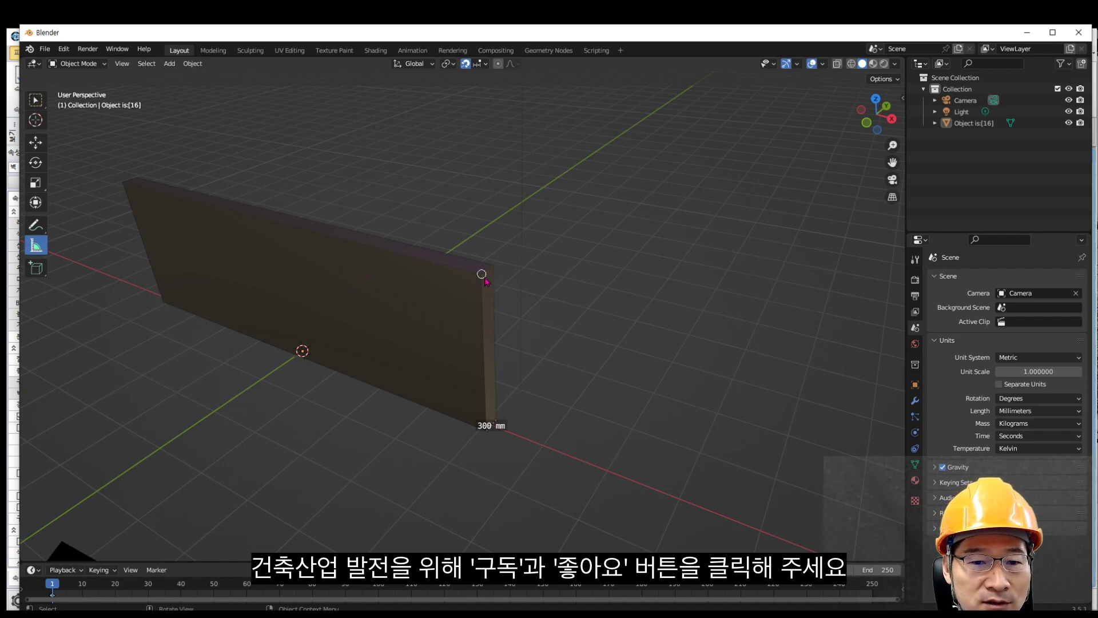
{"action": "left_click_drag", "start_coordinate": [482, 275], "coordinate": [498, 264]}
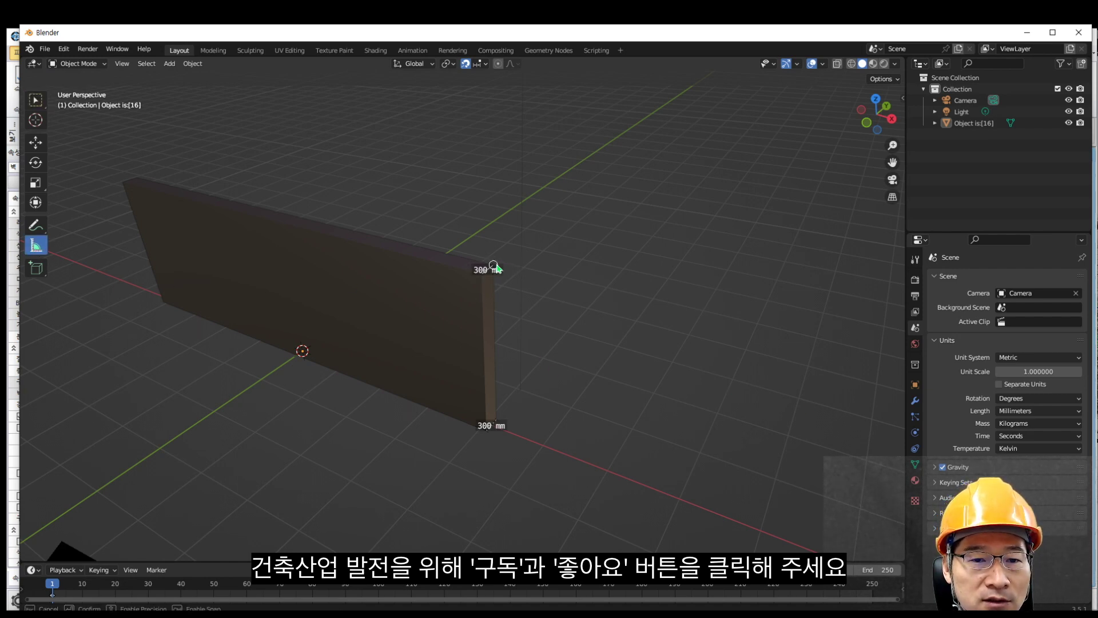
{"action": "scroll", "coordinate": [510, 280], "scroll_direction": "up", "scroll_amount": 5}
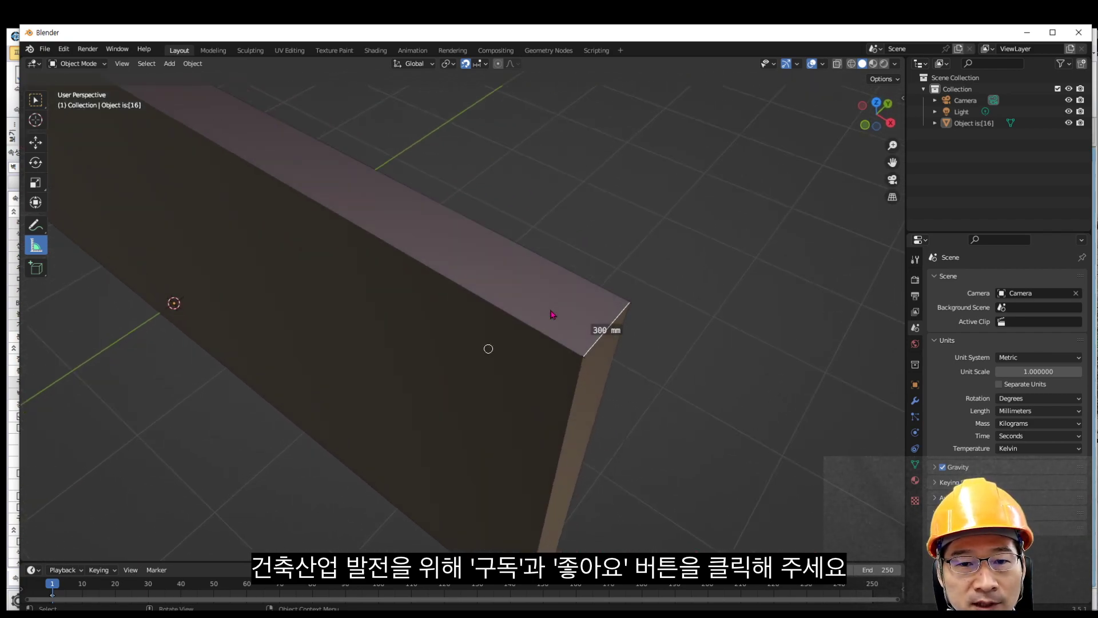
{"action": "scroll", "coordinate": [551, 314], "scroll_direction": "down", "scroll_amount": 10}
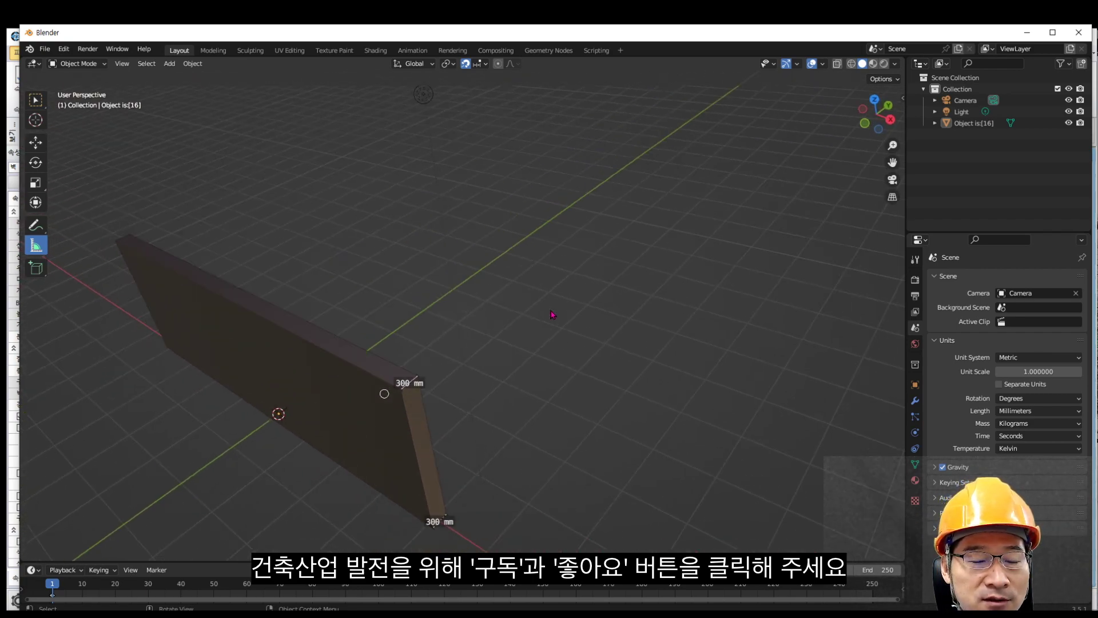
{"action": "middle_click_drag", "start_coordinate": [551, 314], "coordinate": [550, 309]}
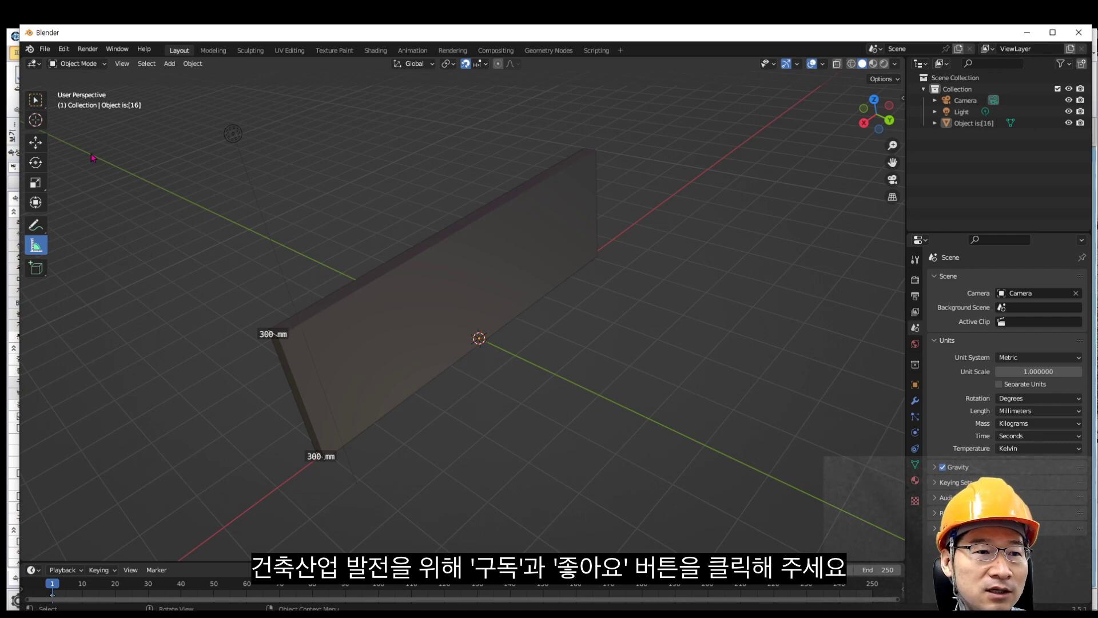
{"action": "left_click", "coordinate": [36, 100]}
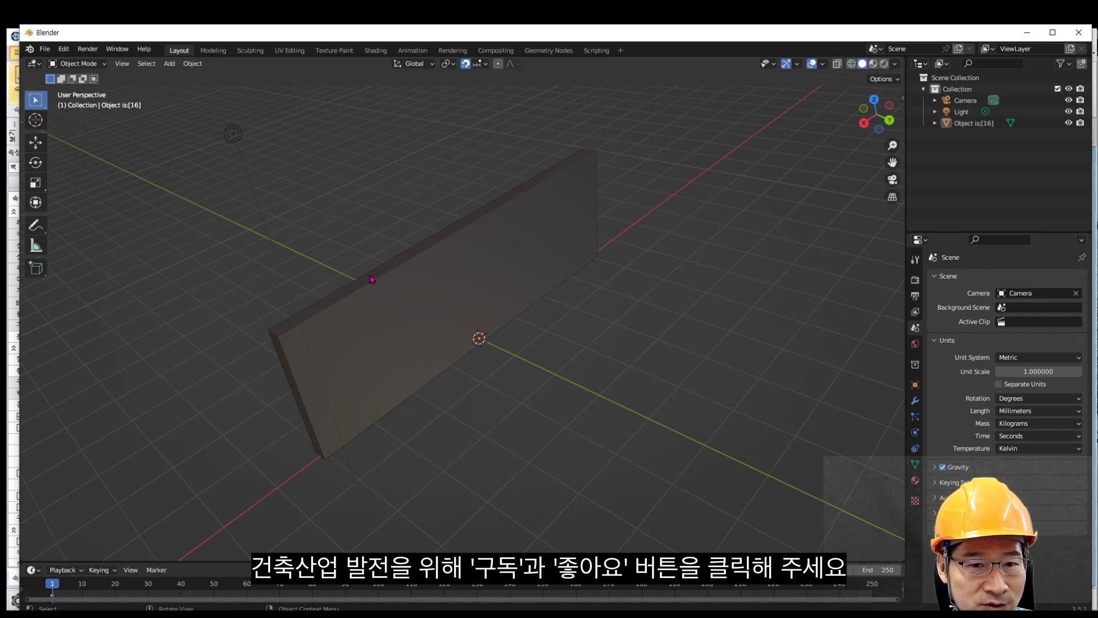
Step: Add a mesh cube at the 3D cursor in the top orthographic view
{"action": "left_click", "coordinate": [874, 99]}
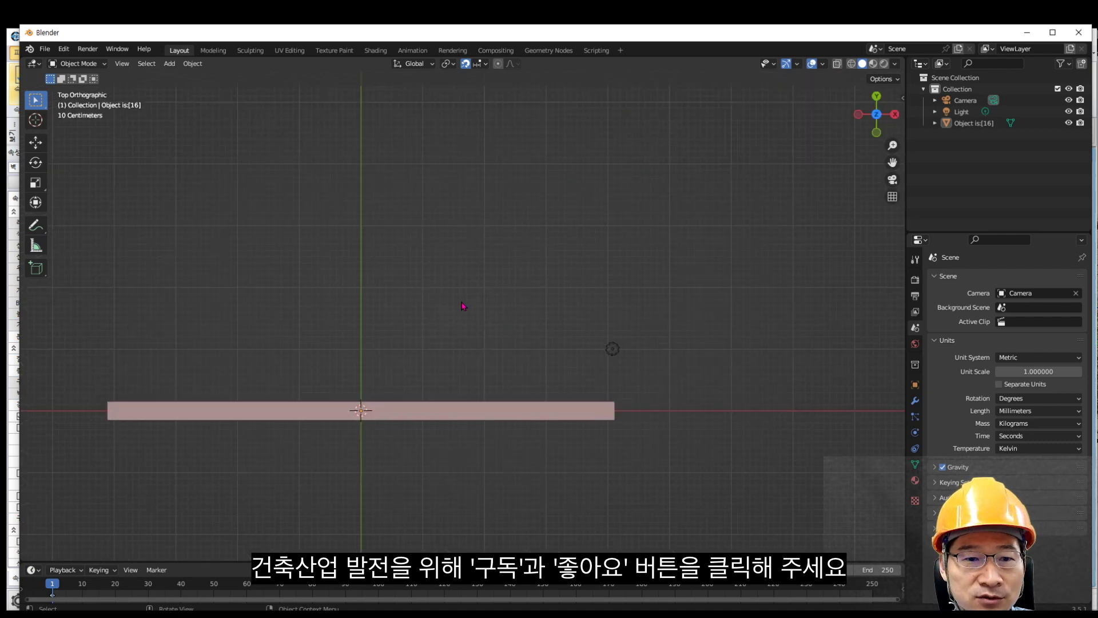
{"action": "key", "text": "shift+a"}
{"action": "mouse_move", "coordinate": [483, 285]}
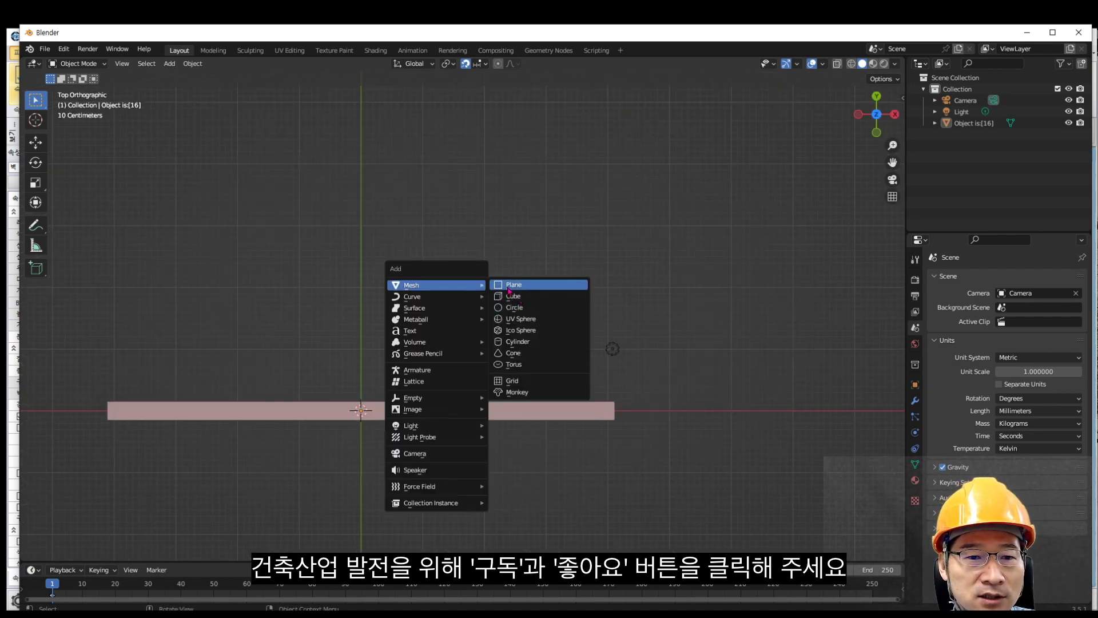
{"action": "mouse_move", "coordinate": [441, 298]}
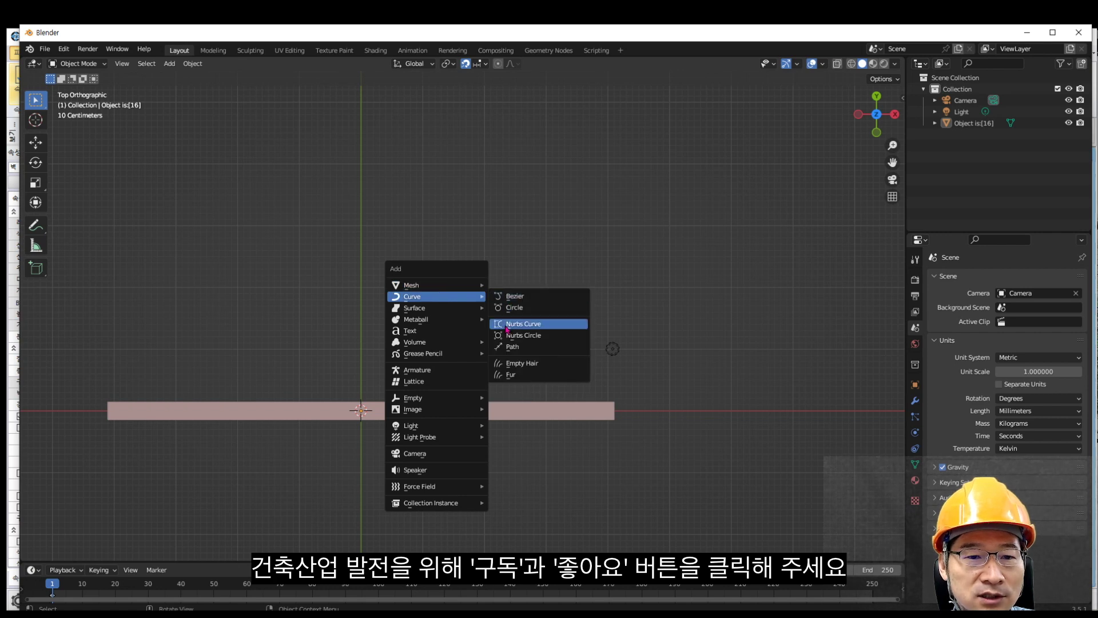
{"action": "mouse_move", "coordinate": [457, 314]}
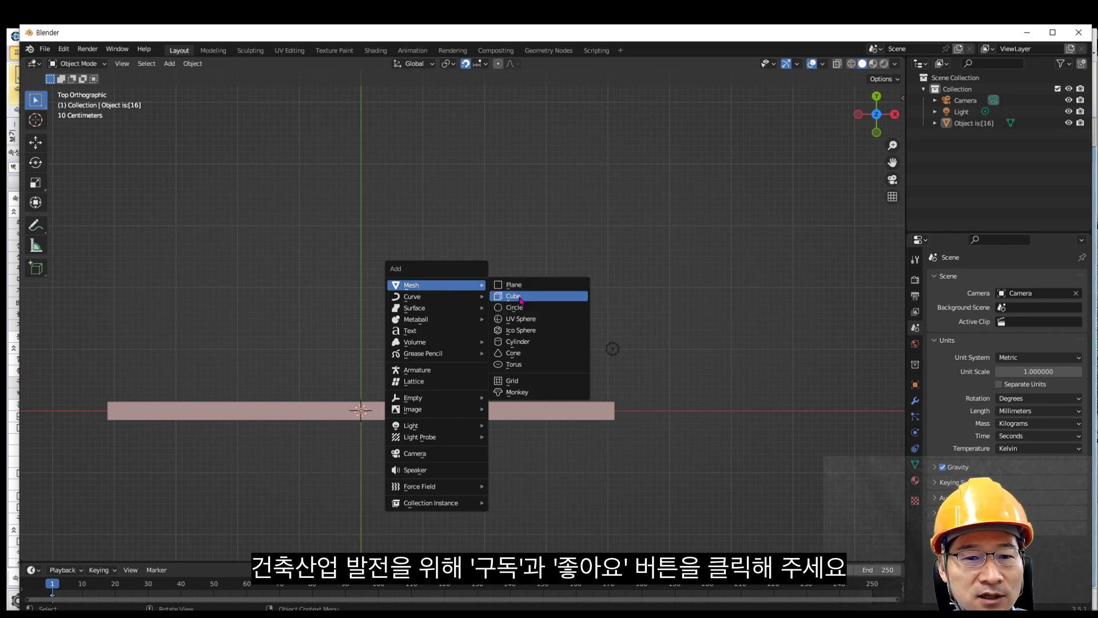
{"action": "left_click", "coordinate": [537, 301]}
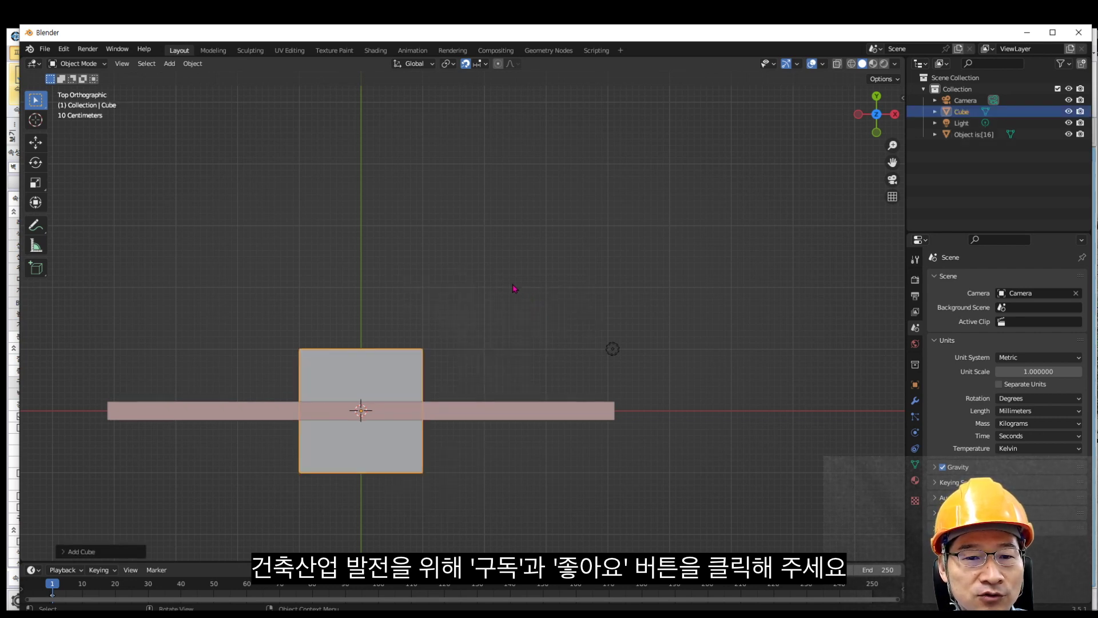
Step: Move the cube along the positive Y axis until it stands clear of the wall
{"action": "left_click", "coordinate": [36, 147]}
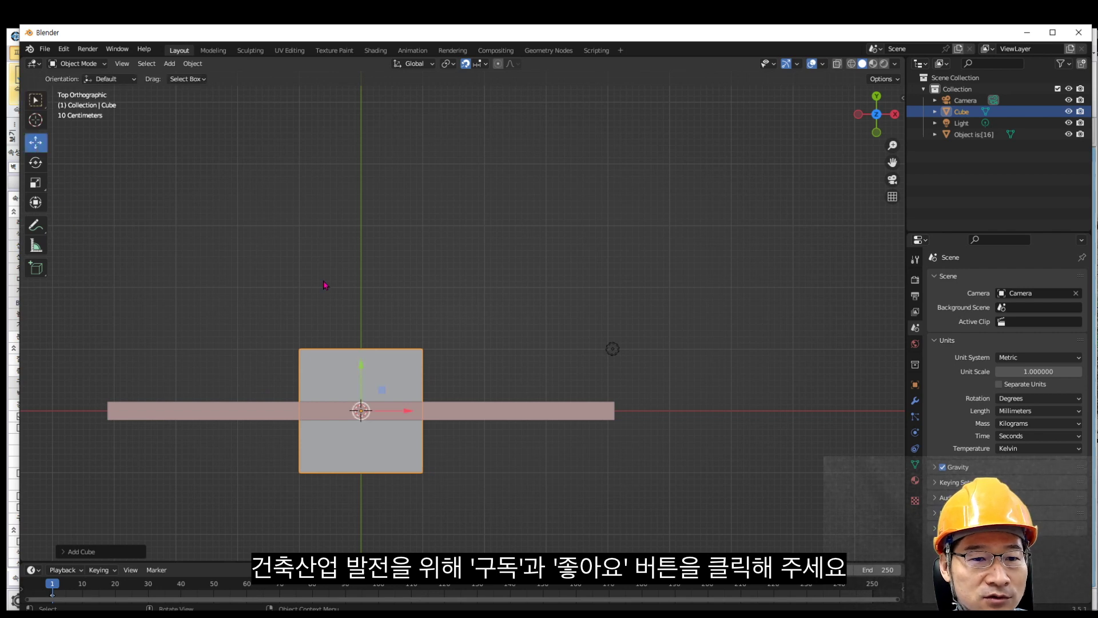
{"action": "left_click_drag", "start_coordinate": [360, 368], "coordinate": [368, 234]}
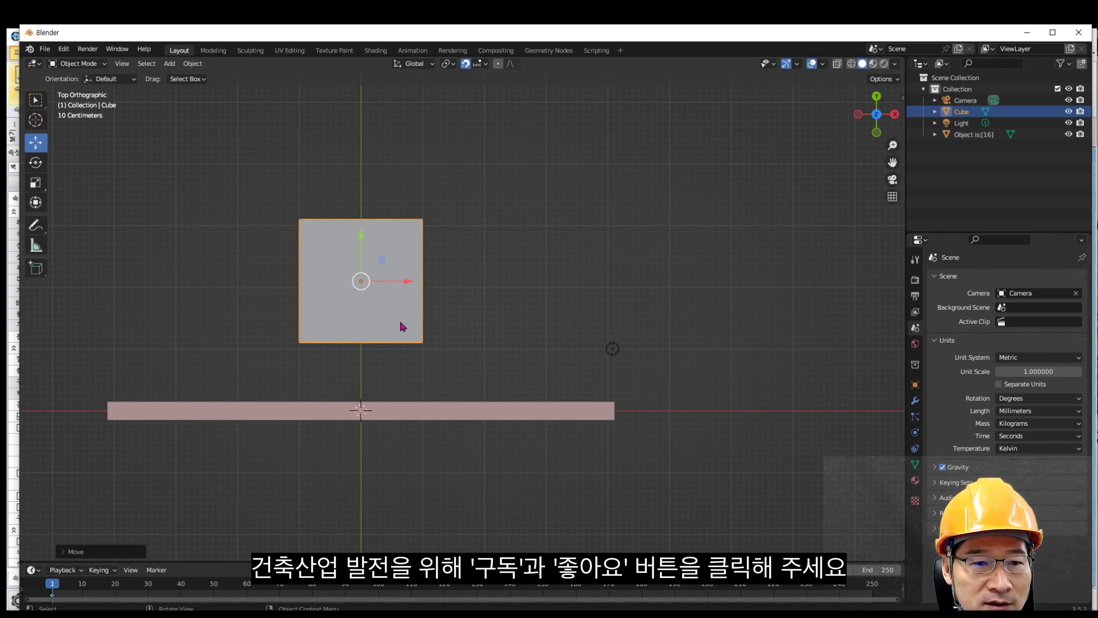
{"action": "left_click_drag", "start_coordinate": [884, 120], "coordinate": [400, 298]}
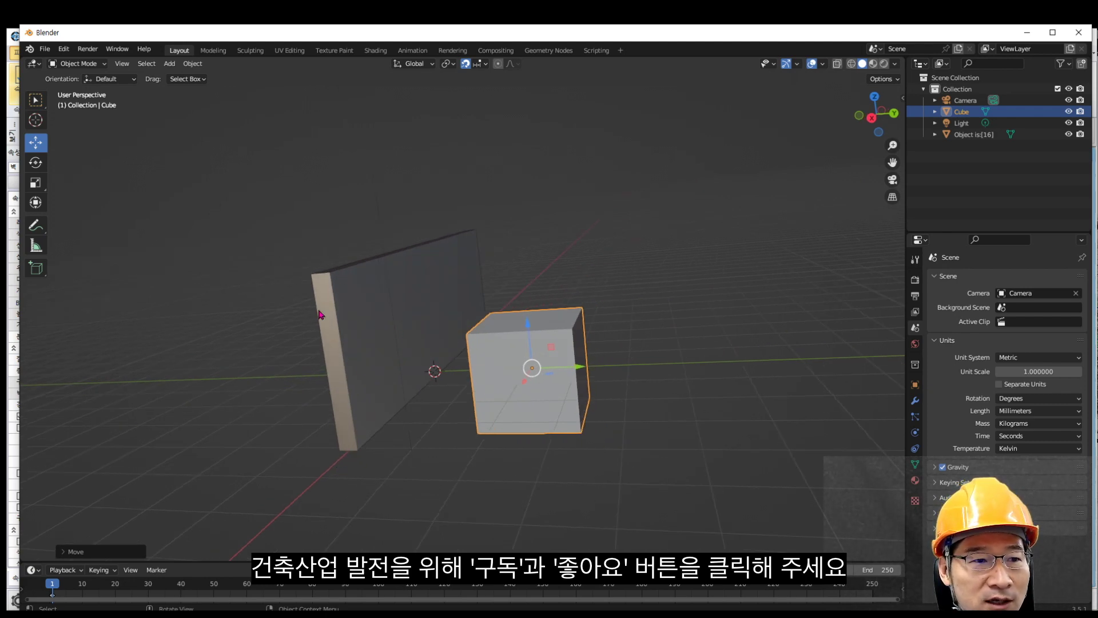
Step: Scale the cube along the Y axis to make it thinner
{"action": "left_click", "coordinate": [35, 182]}
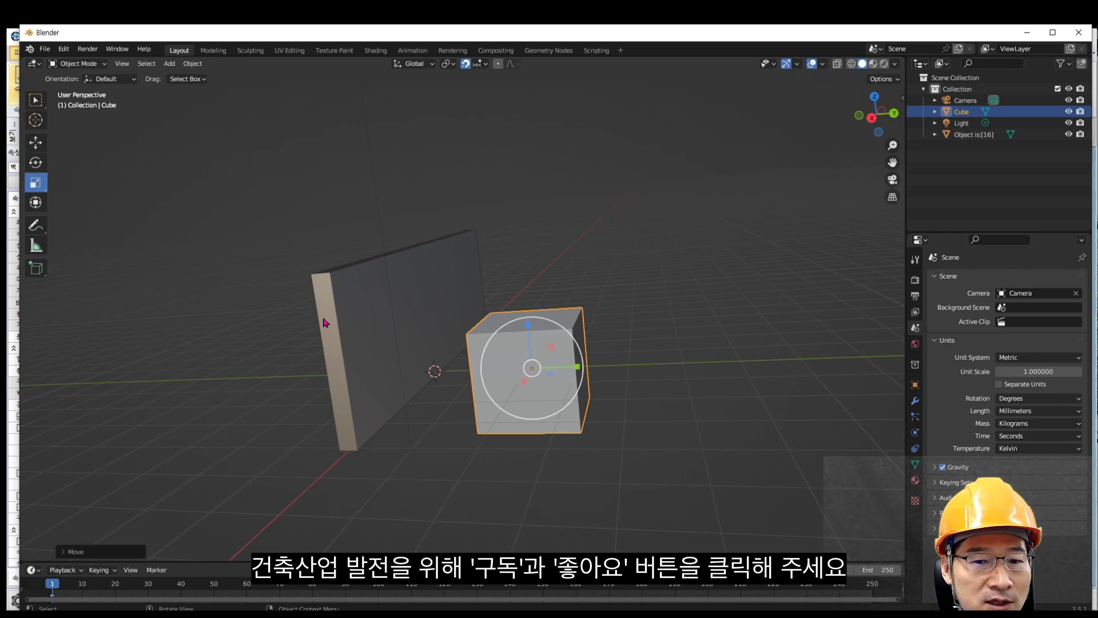
{"action": "left_click_drag", "start_coordinate": [585, 371], "coordinate": [551, 374]}
{"action": "middle_click_drag", "start_coordinate": [551, 373], "coordinate": [583, 372]}
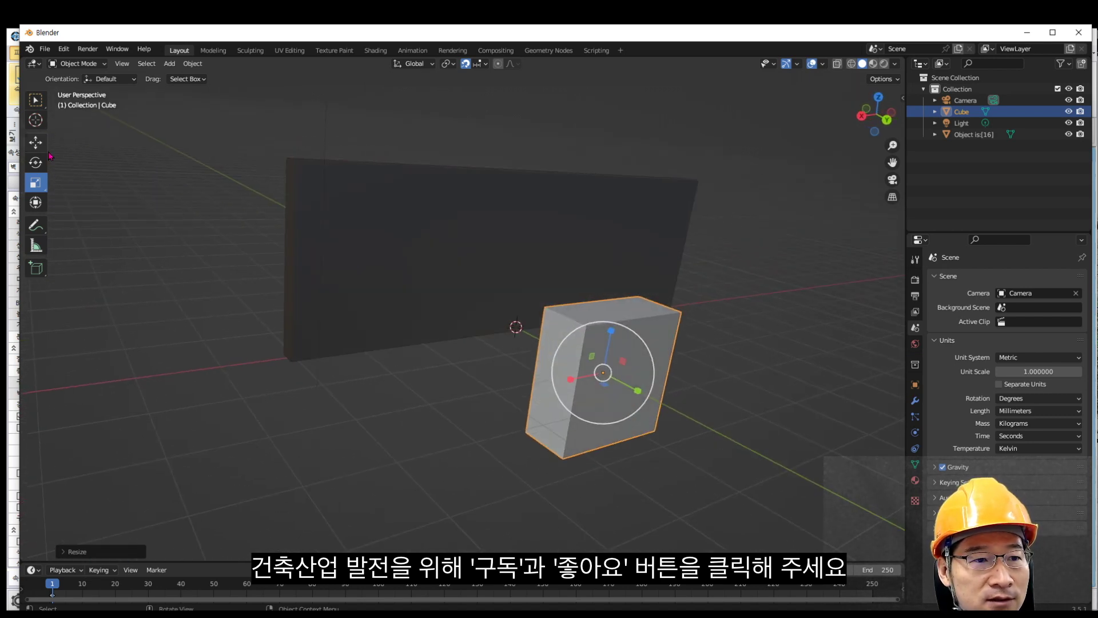
Step: Raise the thinned cube along the Z axis and turn snapping off
{"action": "left_click", "coordinate": [35, 143]}
{"action": "left_click_drag", "start_coordinate": [609, 337], "coordinate": [620, 294]}
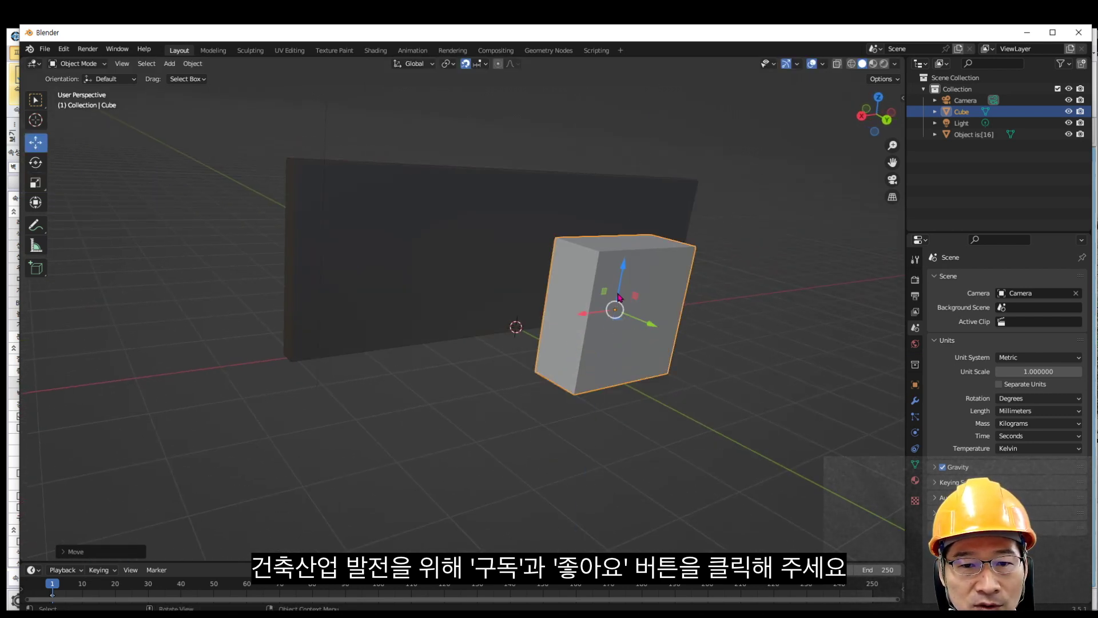
{"action": "left_click", "coordinate": [465, 64]}
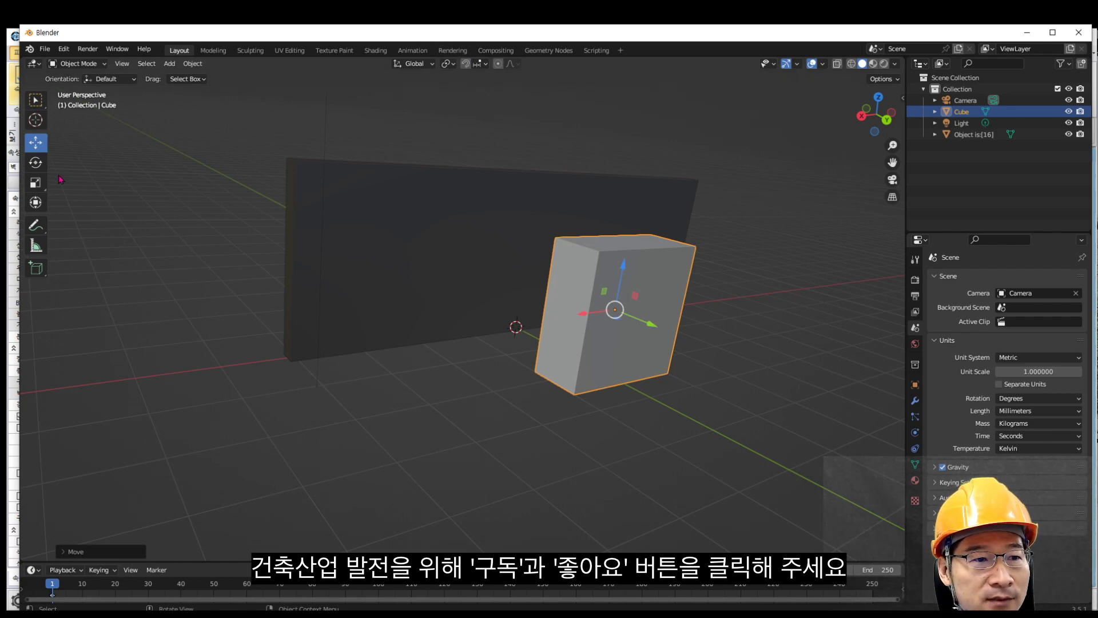
Step: Scale the cube into a thin wall-like slab beside the imported wall, long along X, narrow along Y and slightly taller along Z
{"action": "key", "text": "s"}
{"action": "left_click", "coordinate": [498, 328]}
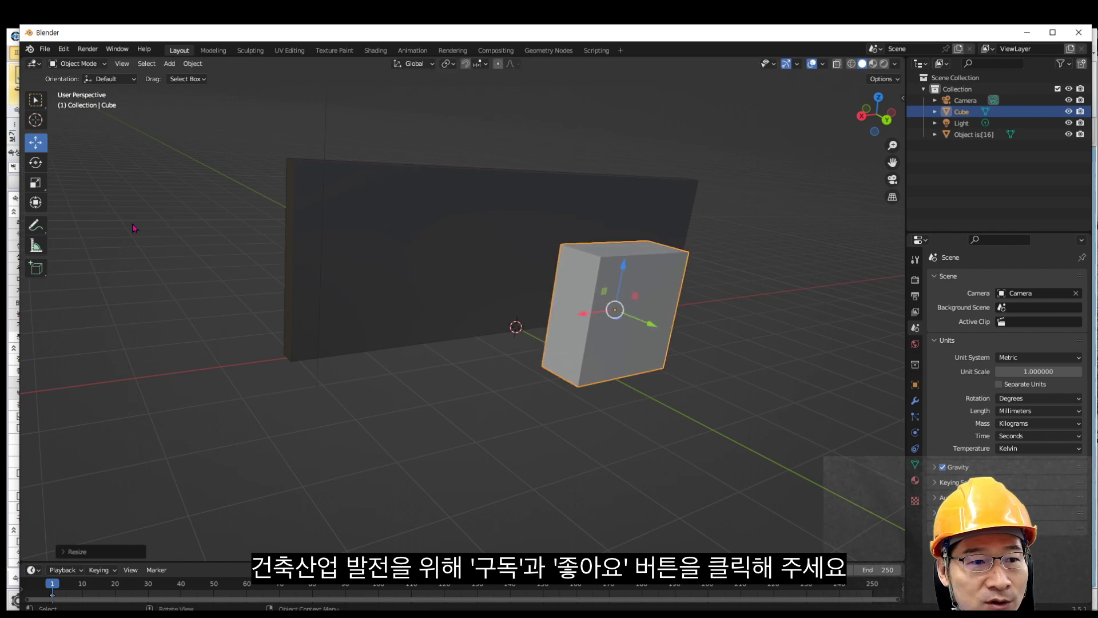
{"action": "left_click", "coordinate": [36, 185]}
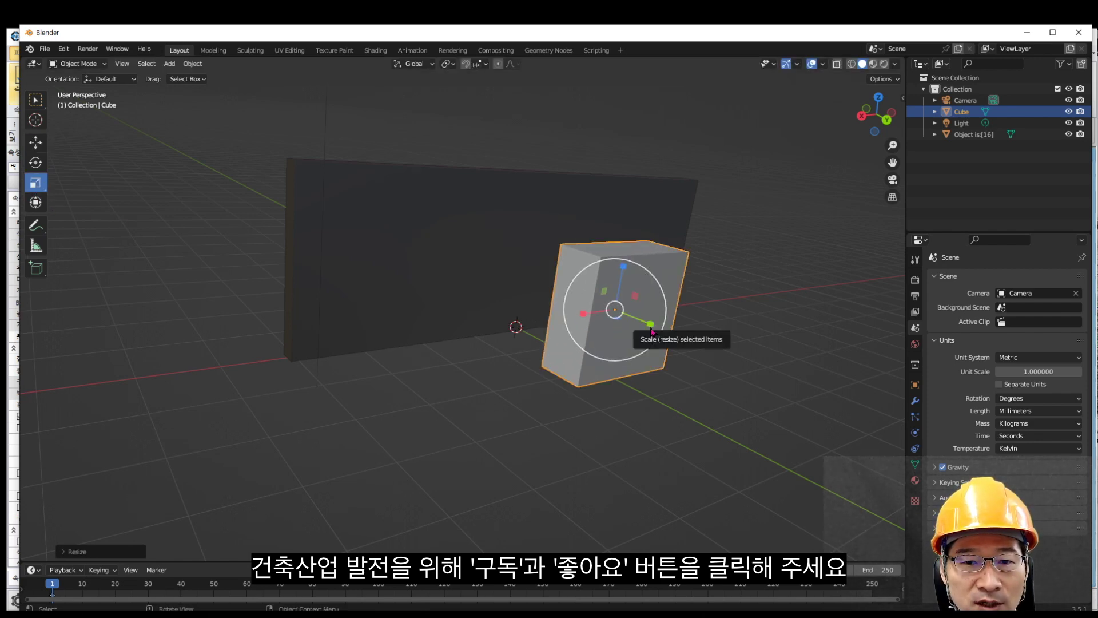
{"action": "left_click_drag", "start_coordinate": [651, 330], "coordinate": [501, 318]}
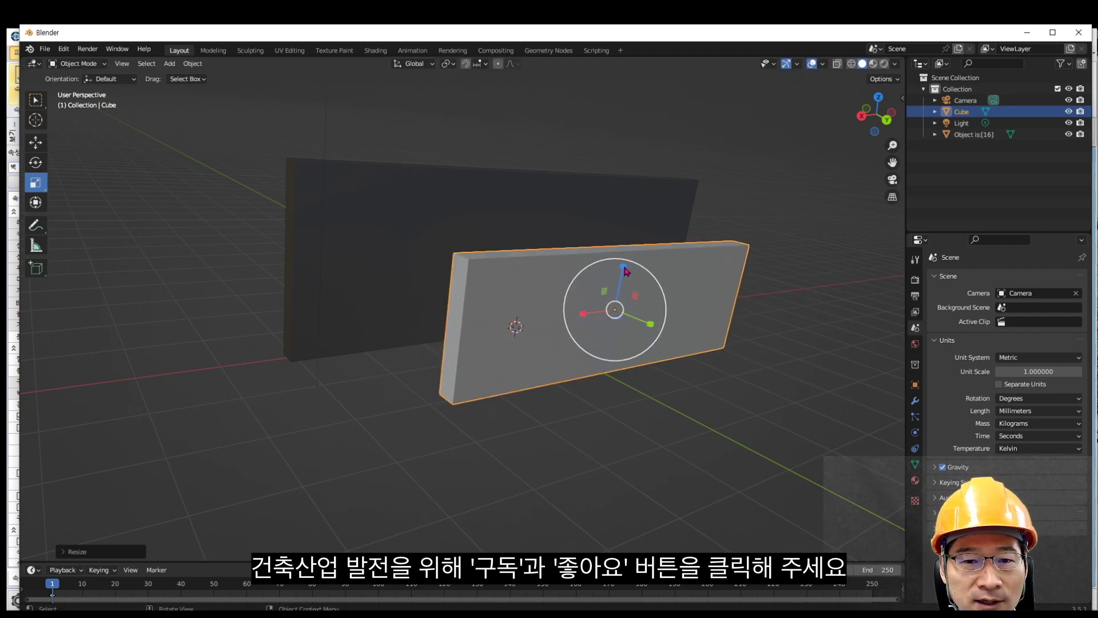
{"action": "left_click_drag", "start_coordinate": [624, 269], "coordinate": [623, 261]}
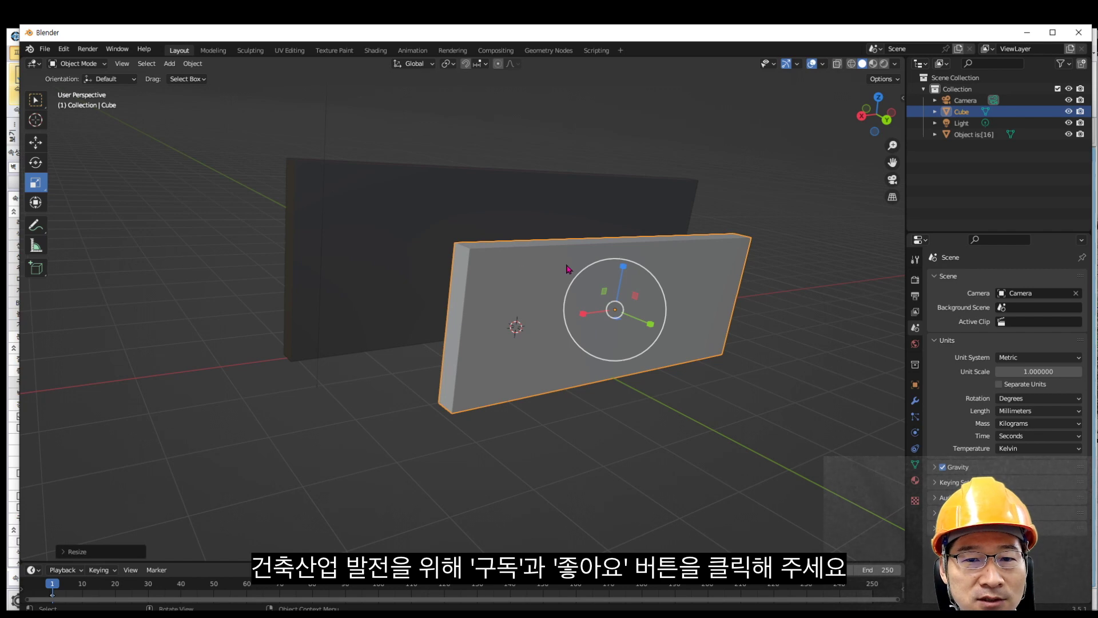
{"action": "middle_click_drag", "start_coordinate": [568, 269], "coordinate": [567, 270]}
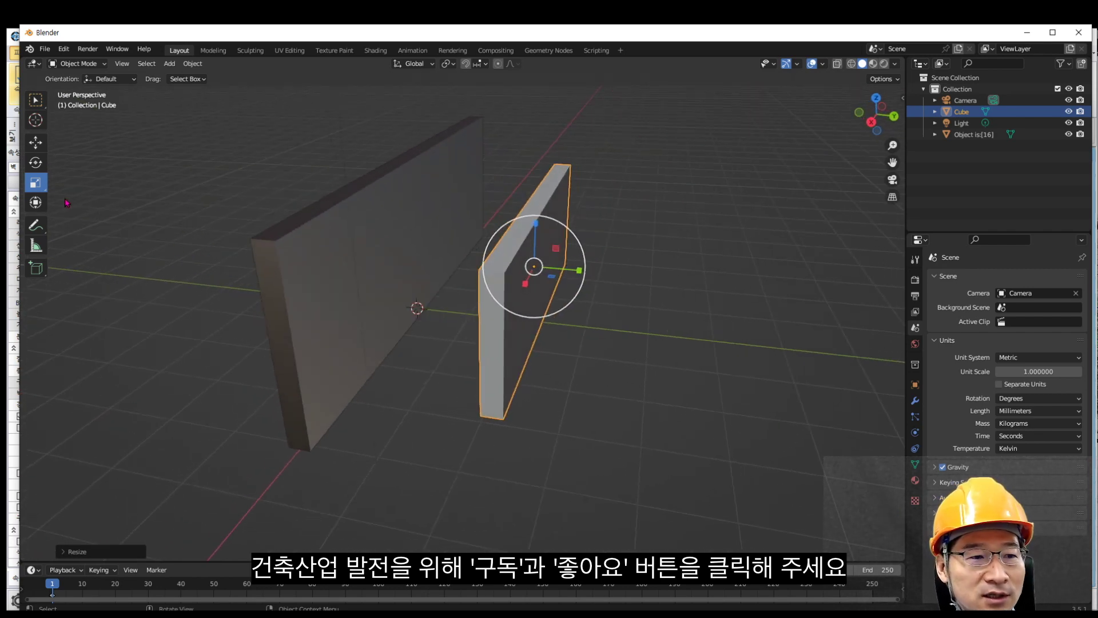
Step: Turn snapping on, measure the thickness of the slab made from the cube across its end, and clear the selection
{"action": "left_click", "coordinate": [38, 243]}
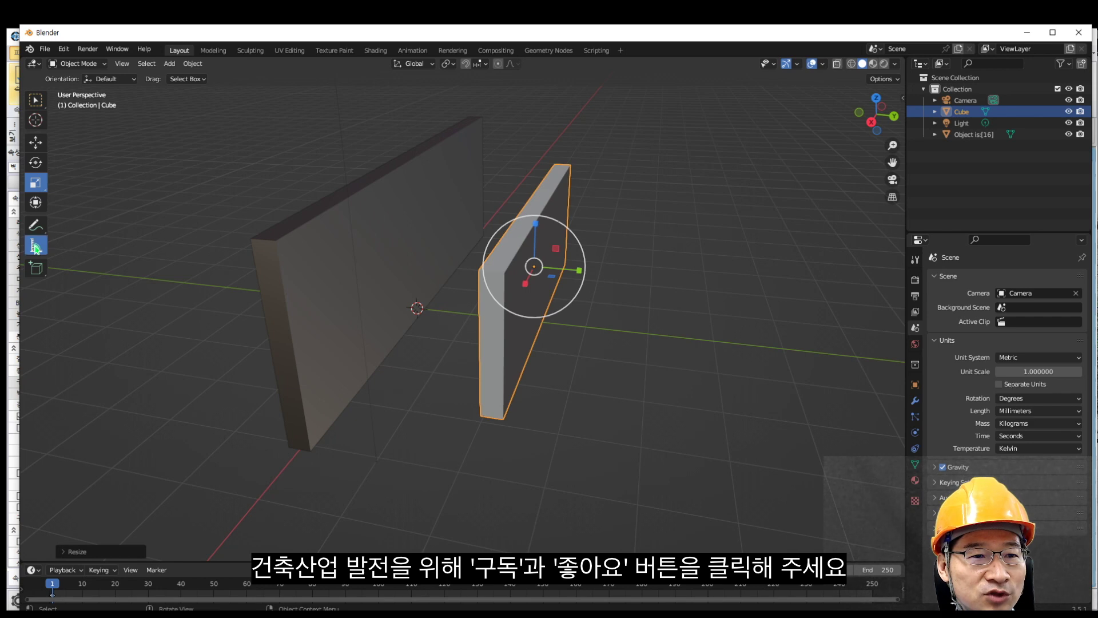
{"action": "left_click", "coordinate": [466, 64]}
{"action": "left_click_drag", "start_coordinate": [482, 272], "coordinate": [508, 275]}
{"action": "middle_click_drag", "start_coordinate": [525, 305], "coordinate": [115, 135]}
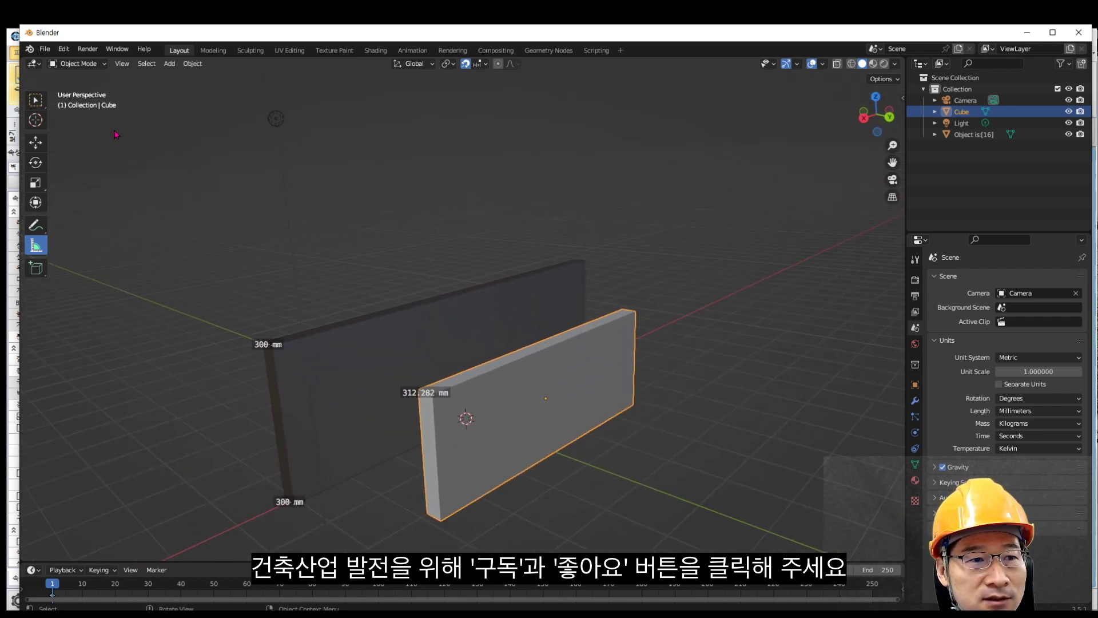
{"action": "left_click", "coordinate": [36, 100]}
{"action": "left_click", "coordinate": [249, 140]}
Step: Compare the imported wall with the slab made from the cube, selecting each object in turn
{"action": "middle_click_drag", "start_coordinate": [543, 286], "coordinate": [544, 228], "text": "shift"}
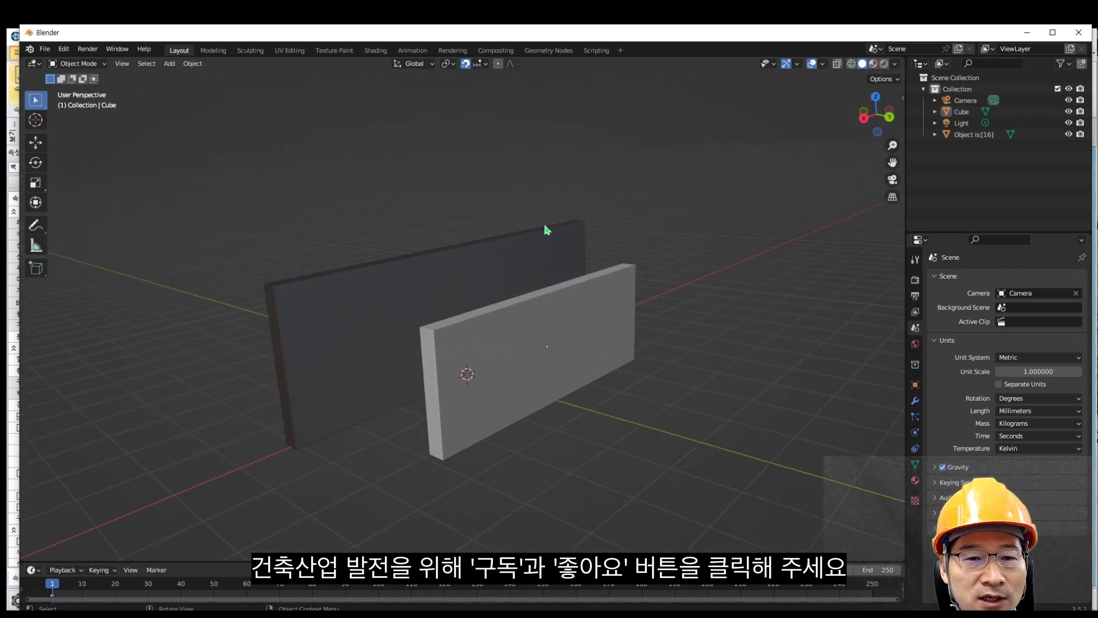
{"action": "left_click", "coordinate": [544, 228]}
{"action": "left_click", "coordinate": [694, 207]}
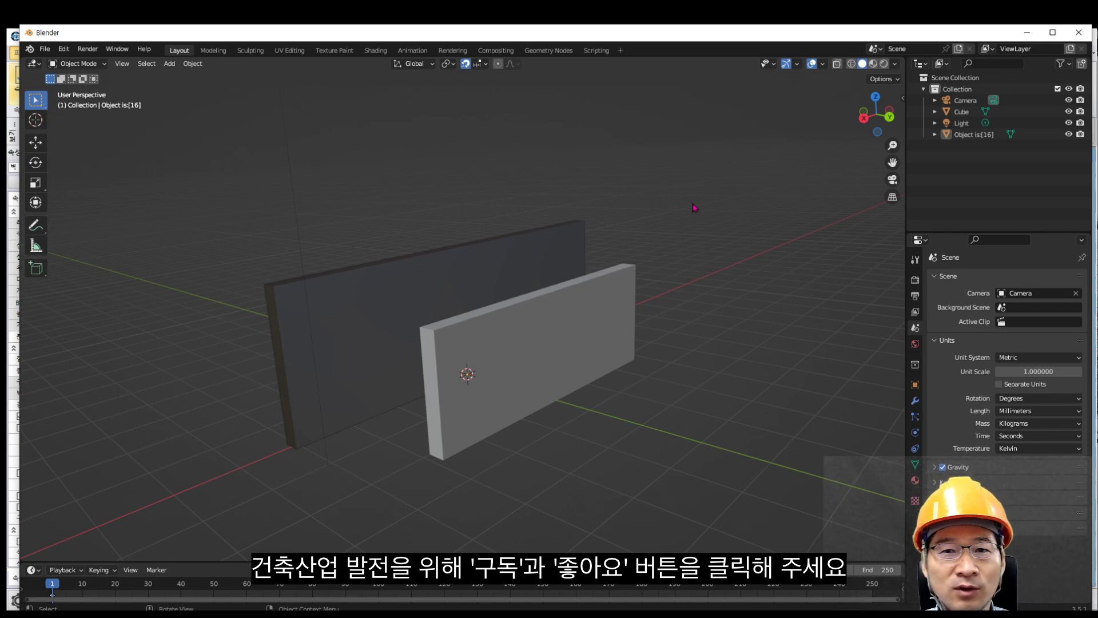
{"action": "left_click", "coordinate": [496, 333]}
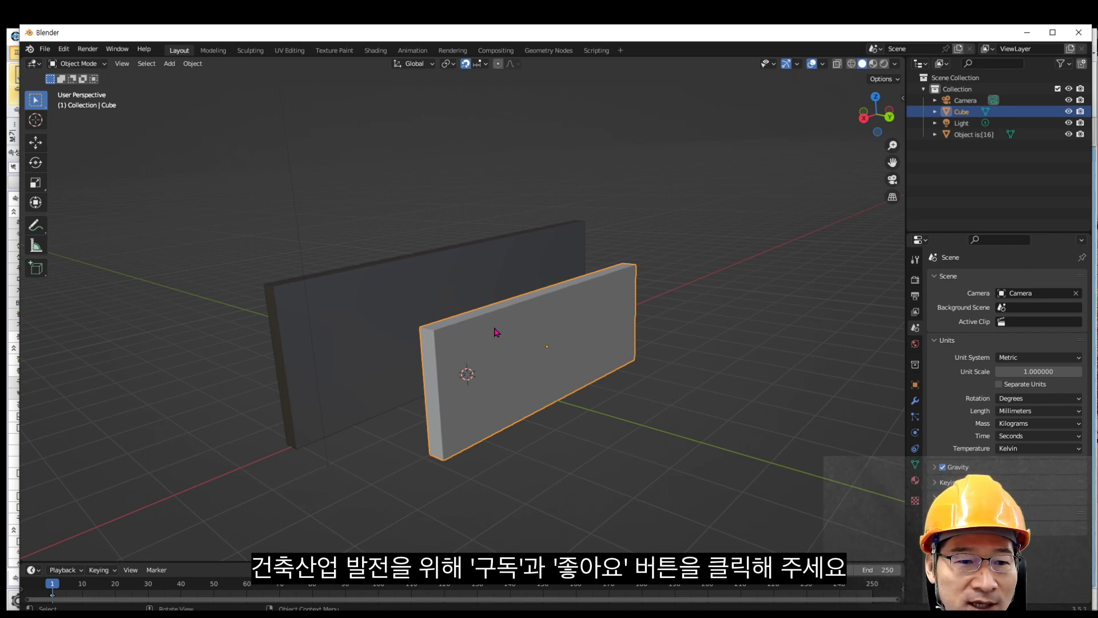
{"action": "left_click", "coordinate": [682, 253]}
{"action": "middle_click_drag", "start_coordinate": [694, 296], "coordinate": [681, 303]}
Step: Select the slab made from the cube and open it in Edit Mode with face selection
{"action": "left_click", "coordinate": [589, 350]}
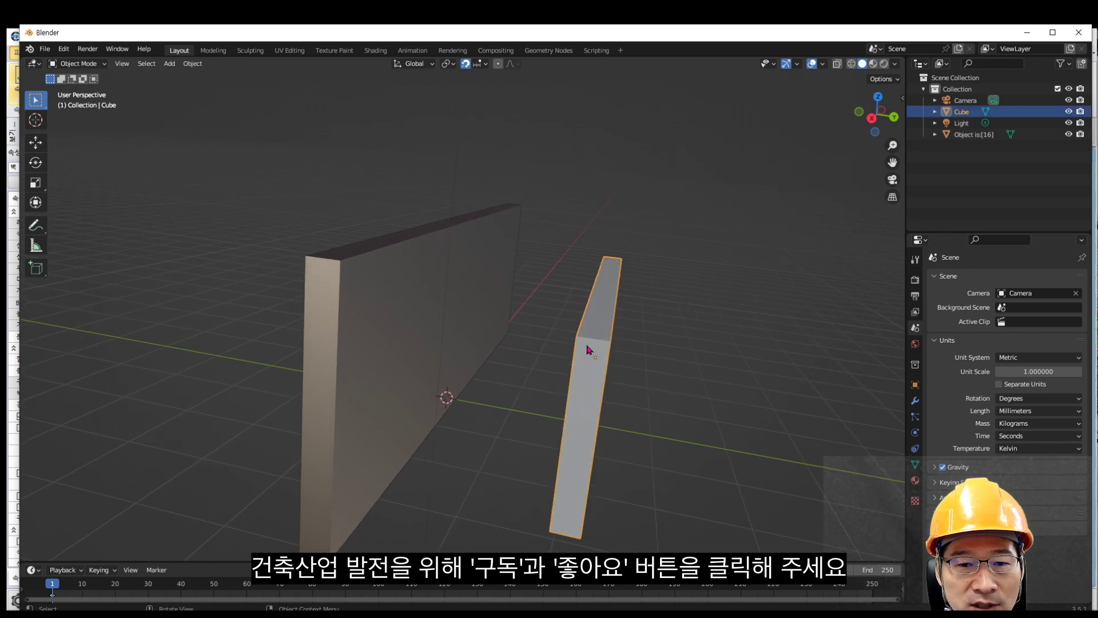
{"action": "middle_click_drag", "start_coordinate": [588, 349], "coordinate": [590, 346]}
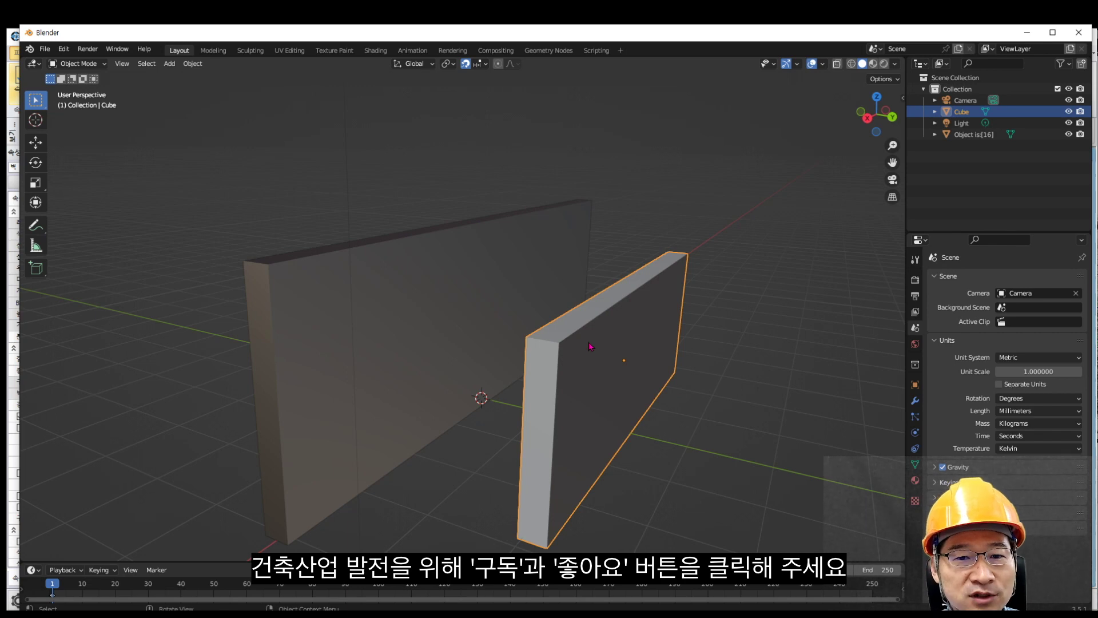
{"action": "key", "text": "Tab"}
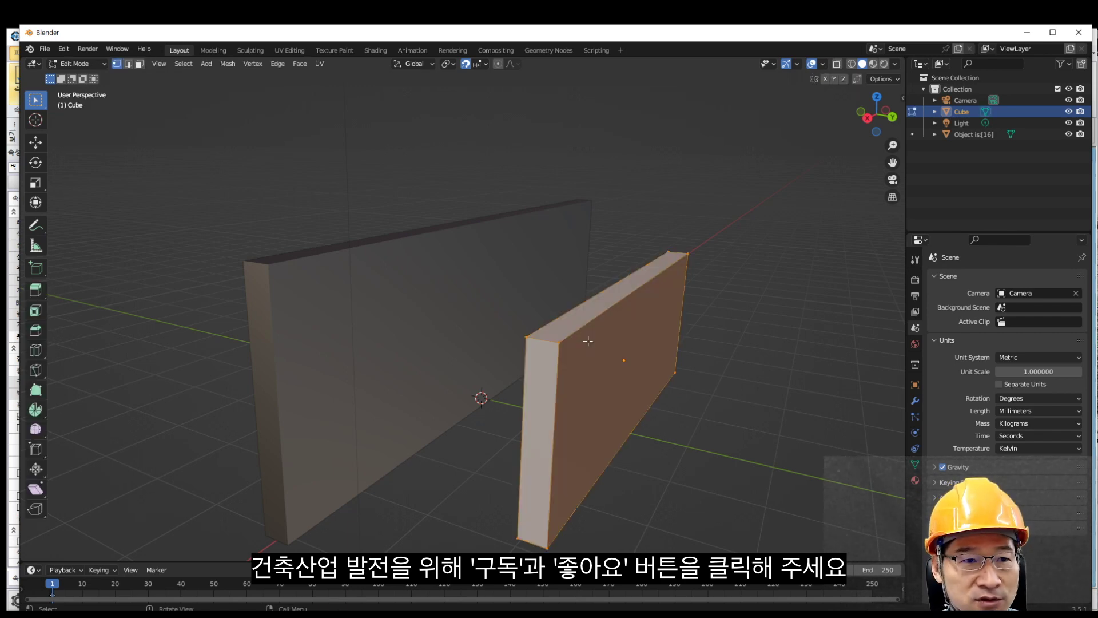
{"action": "left_click", "coordinate": [139, 64]}
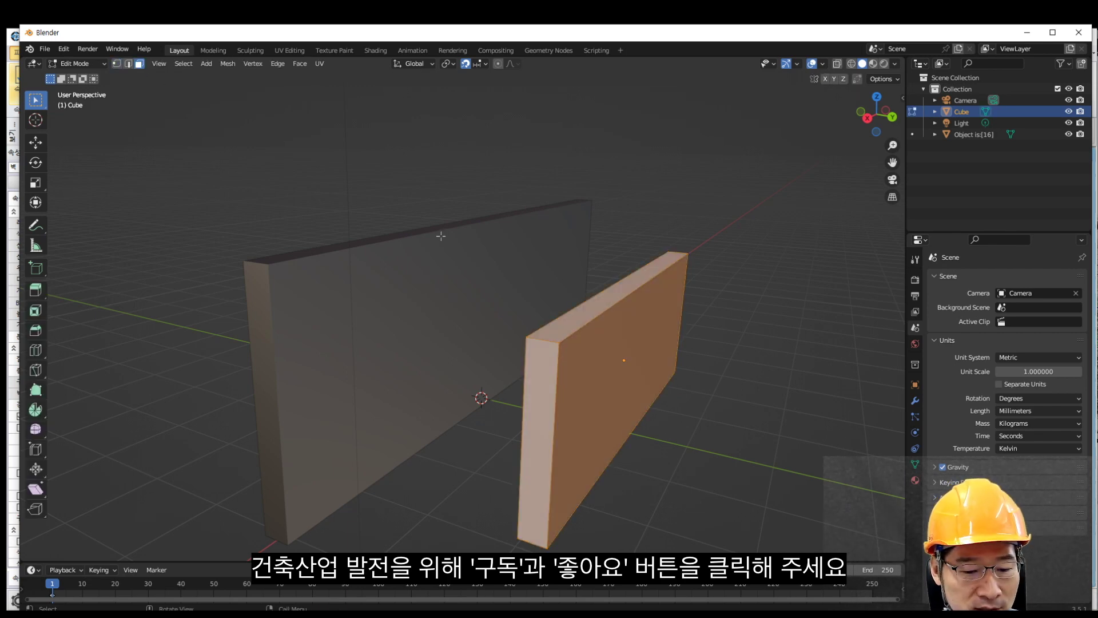
{"action": "key", "text": "g"}
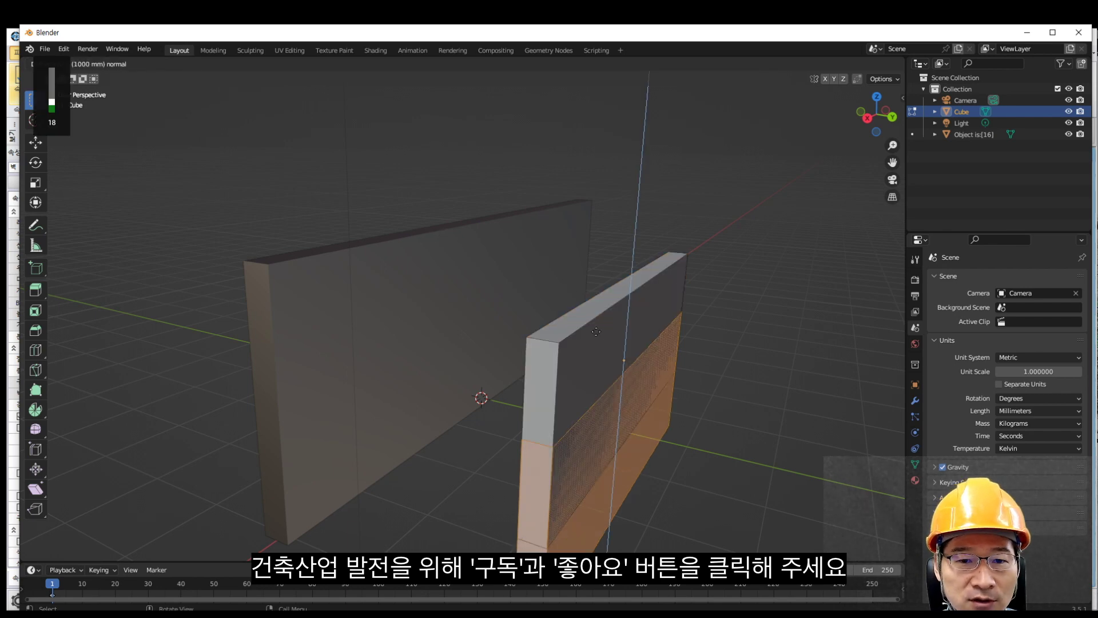
{"action": "key", "text": "z"}
{"action": "key", "text": "z"}
{"action": "key", "text": "Escape"}
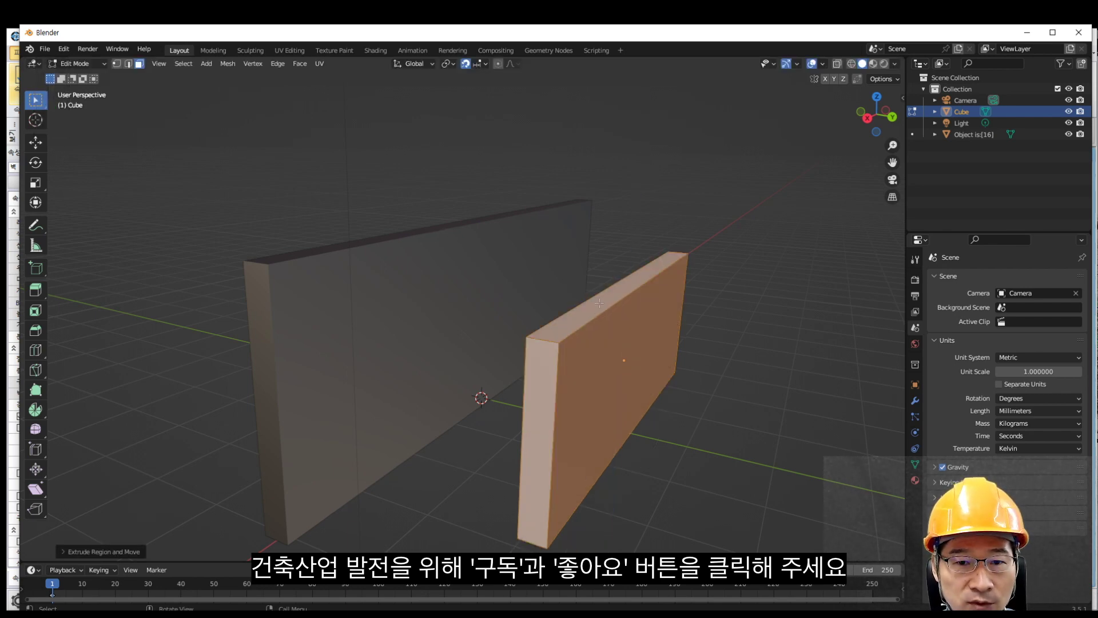
Step: Extrude the slab's upper face upward by 1000 mm
{"action": "left_click", "coordinate": [598, 303]}
{"action": "key", "text": "e"}
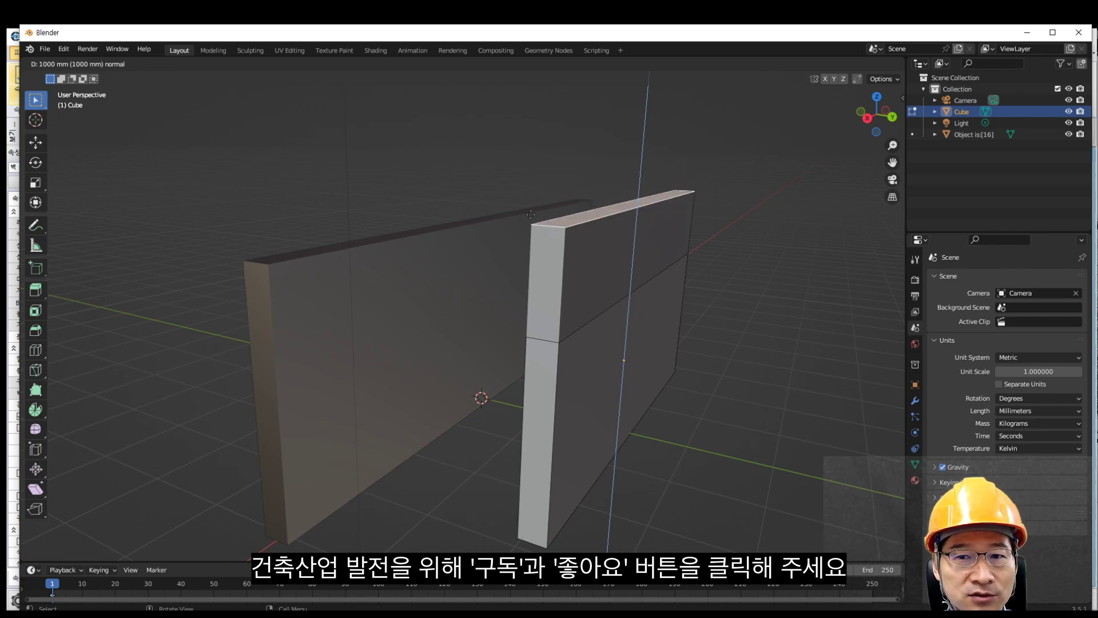
{"action": "left_click", "coordinate": [525, 240]}
Step: Turn snapping off and extrude the raised upper face farther upward freehand to make the slab taller
{"action": "left_click", "coordinate": [466, 64]}
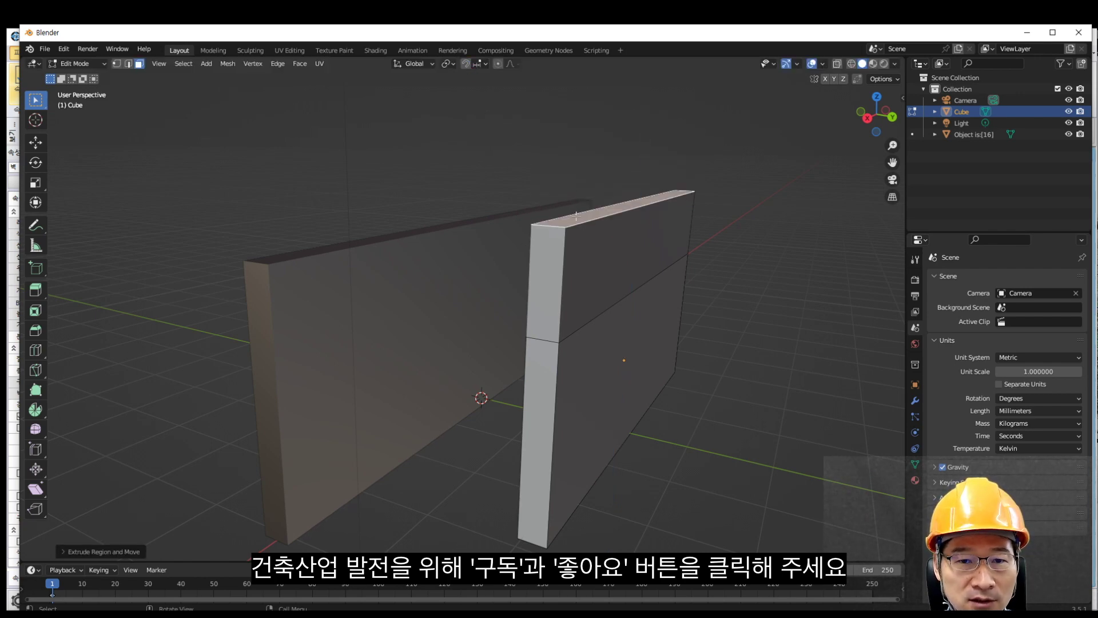
{"action": "key", "text": "e"}
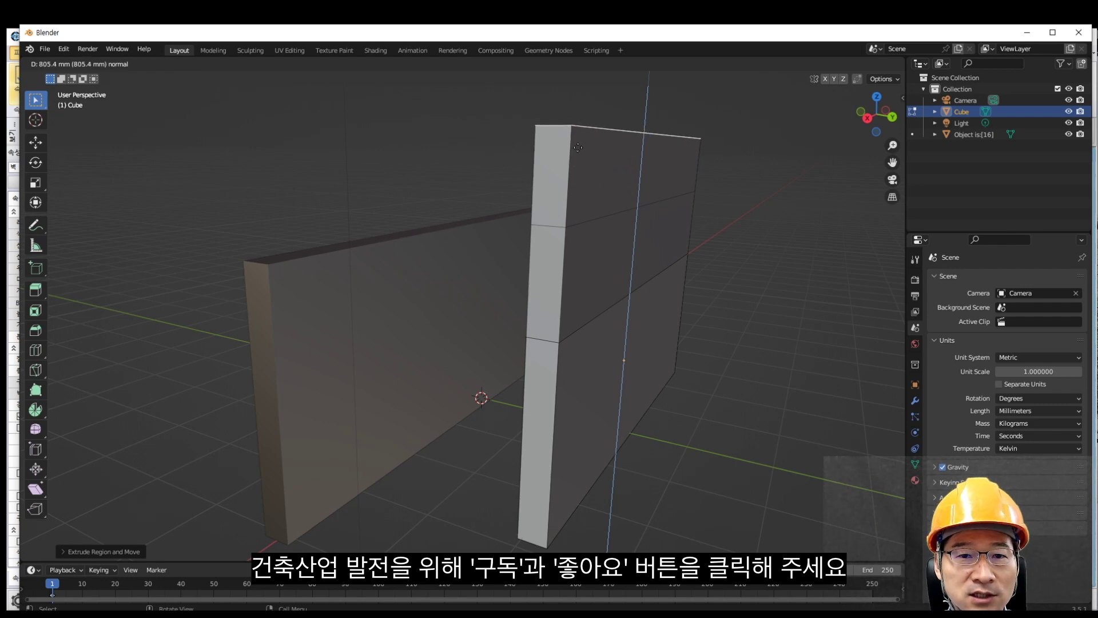
{"action": "left_click", "coordinate": [579, 132]}
{"action": "middle_click_drag", "start_coordinate": [636, 276], "coordinate": [621, 256]}
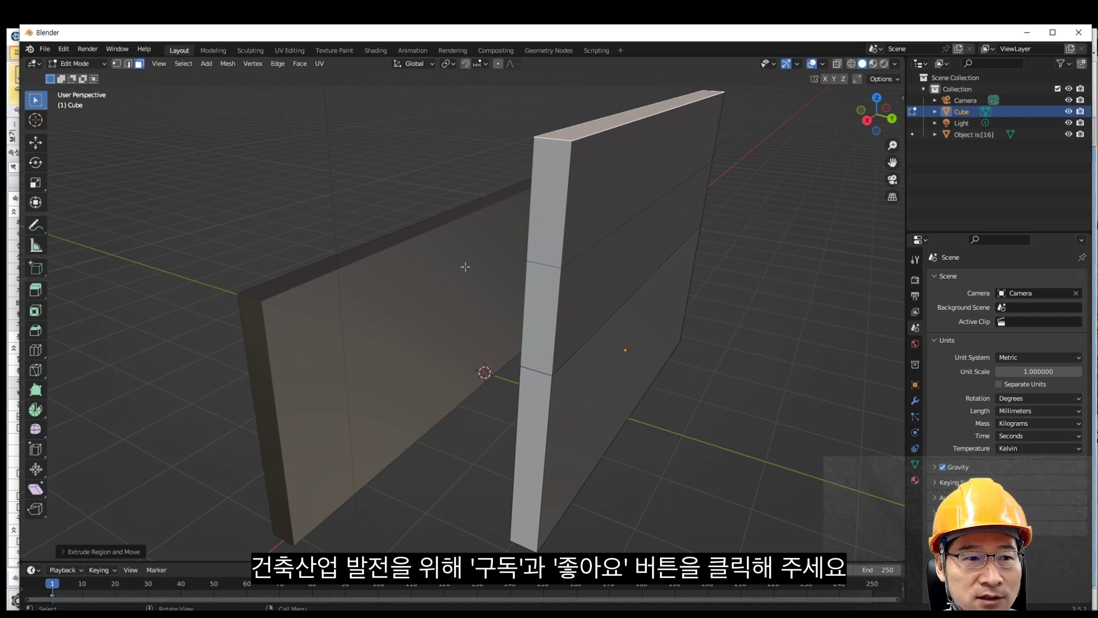
{"action": "middle_click_drag", "start_coordinate": [512, 263], "coordinate": [546, 297]}
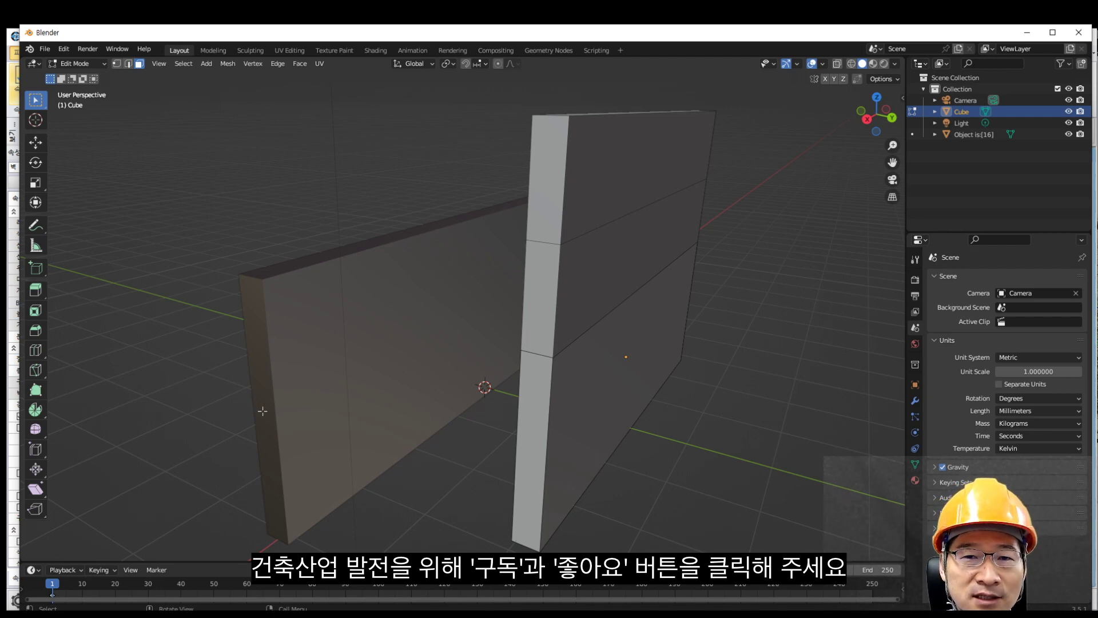
{"action": "middle_click_drag", "start_coordinate": [416, 407], "coordinate": [494, 400]}
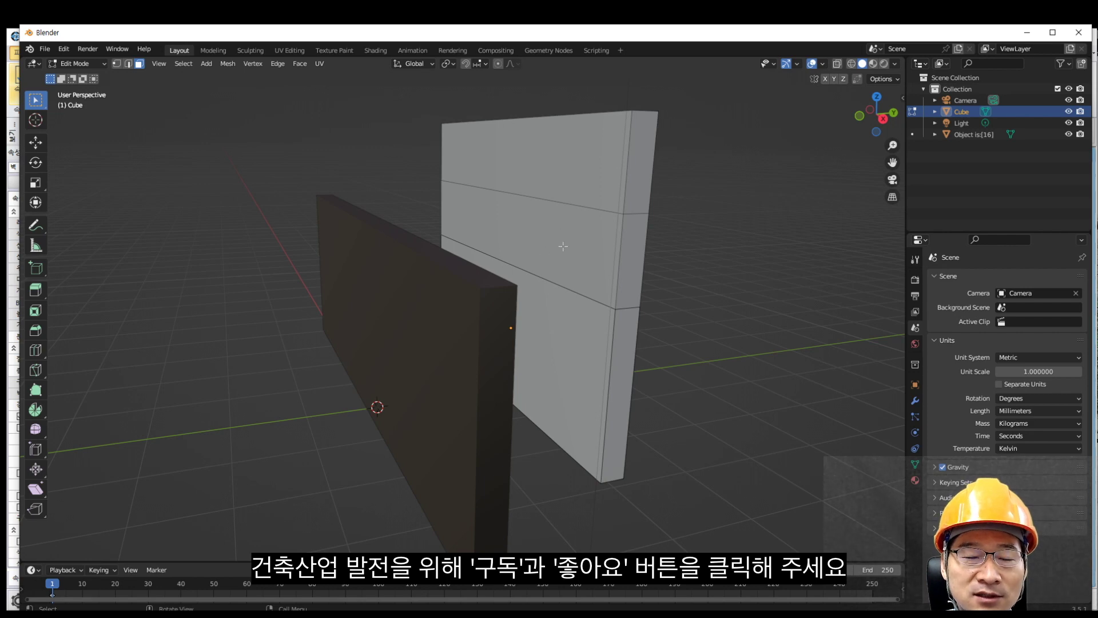
{"action": "middle_click_drag", "start_coordinate": [654, 385], "coordinate": [598, 394]}
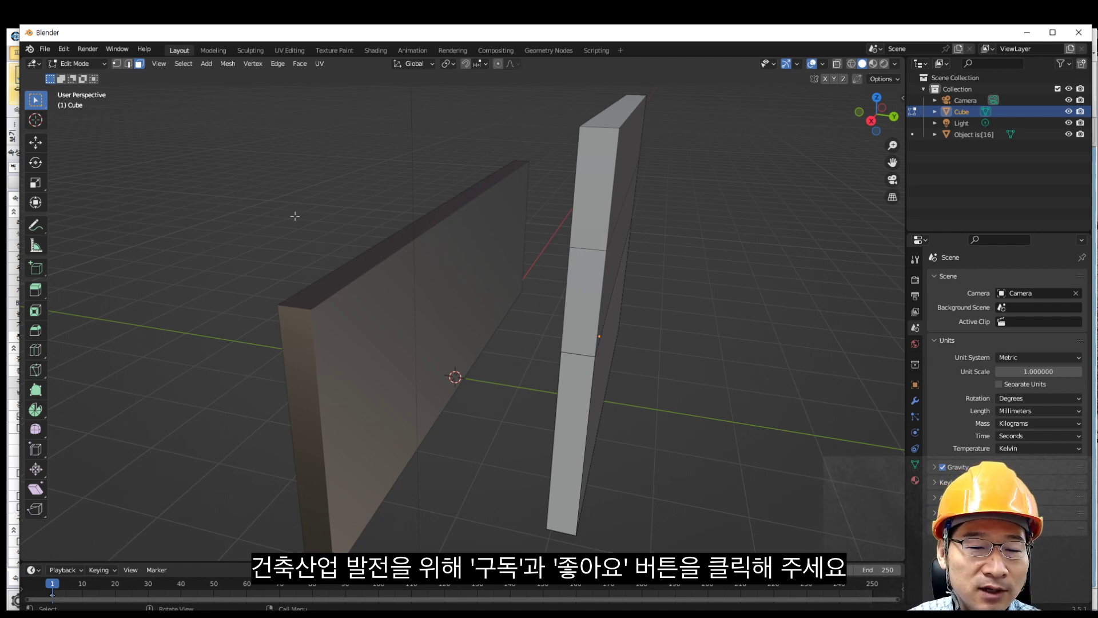
{"action": "middle_click_drag", "start_coordinate": [558, 221], "coordinate": [629, 286]}
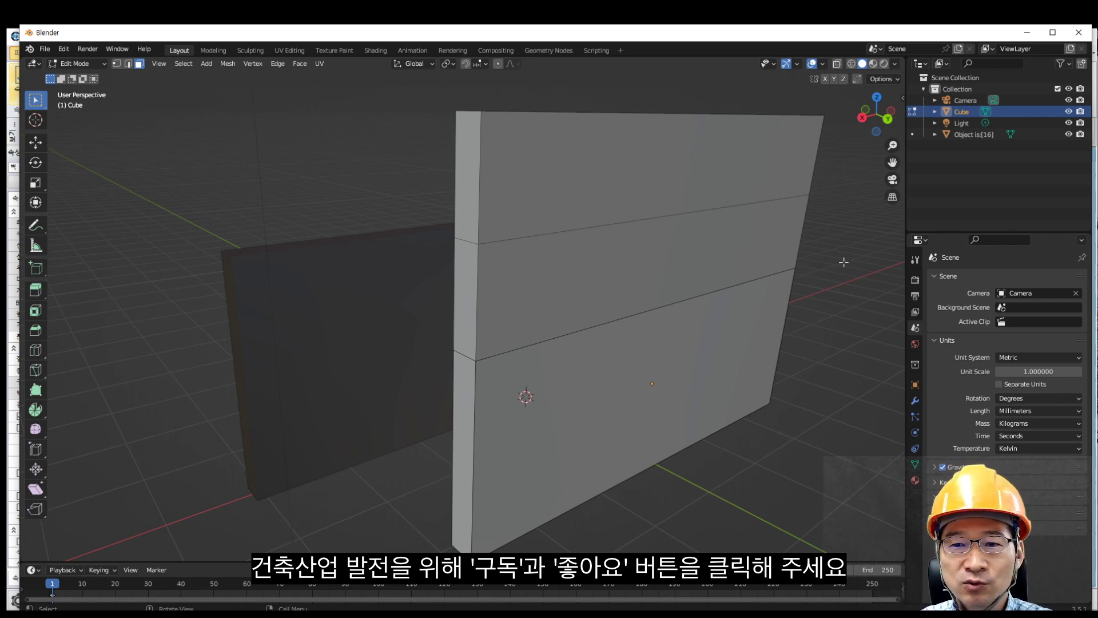
Step: Show the render properties, widen the properties area, and switch the viewport to rendered shading
{"action": "left_click", "coordinate": [915, 280]}
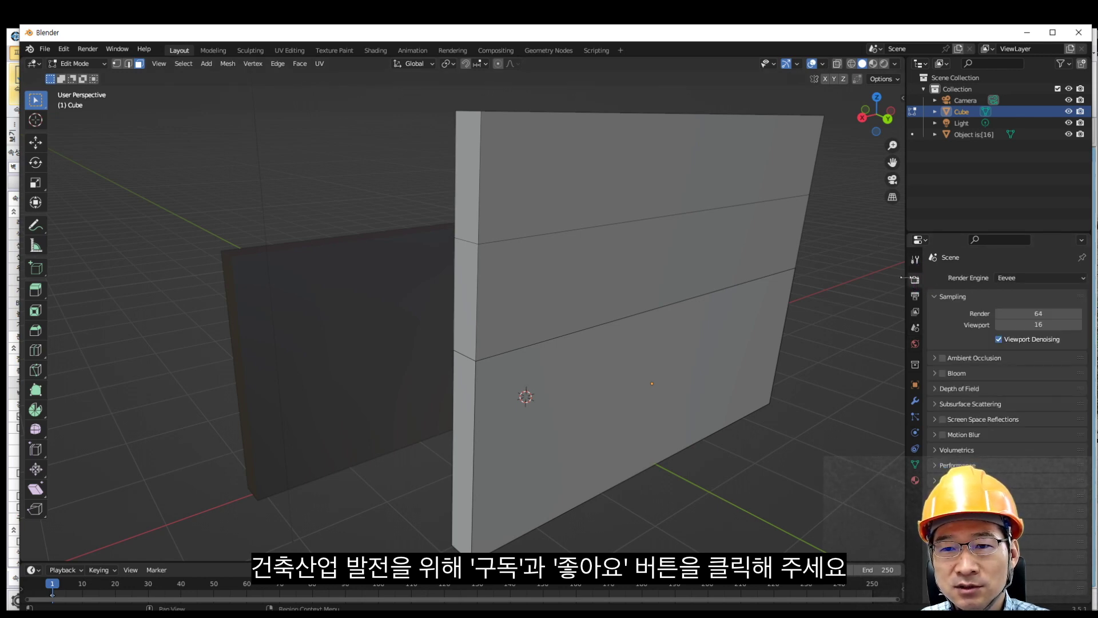
{"action": "left_click_drag", "start_coordinate": [906, 280], "coordinate": [839, 272]}
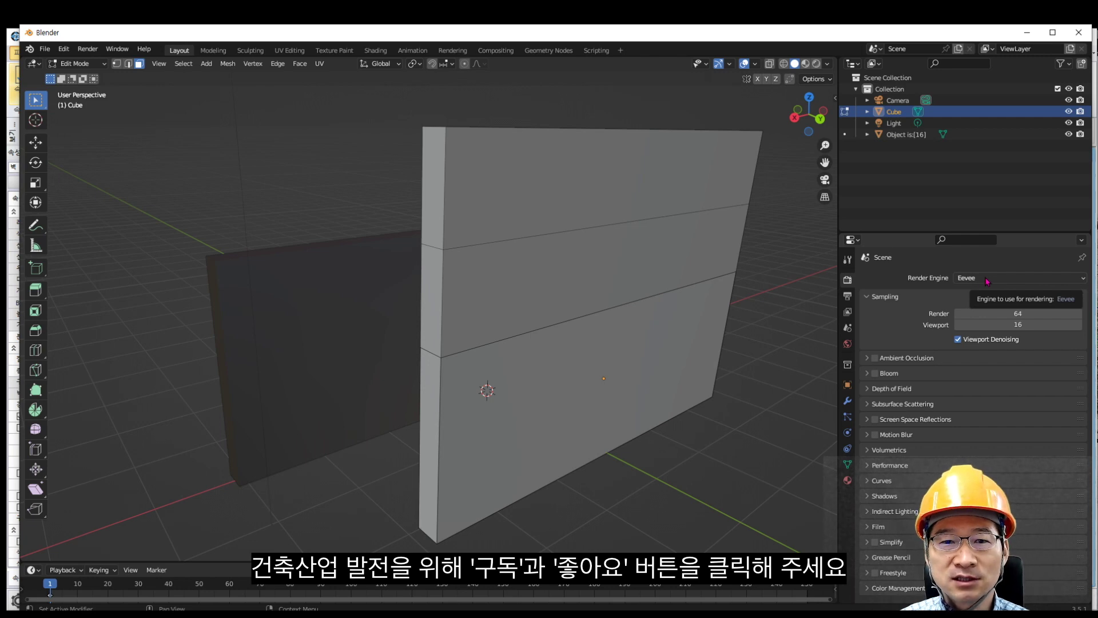
{"action": "left_click", "coordinate": [816, 67]}
{"action": "mouse_move", "coordinate": [629, 320]}
{"action": "middle_mouse_down"}
{"action": "mouse_move", "coordinate": [543, 309]}
{"action": "mouse_move", "coordinate": [774, 210]}
{"action": "middle_mouse_up"}
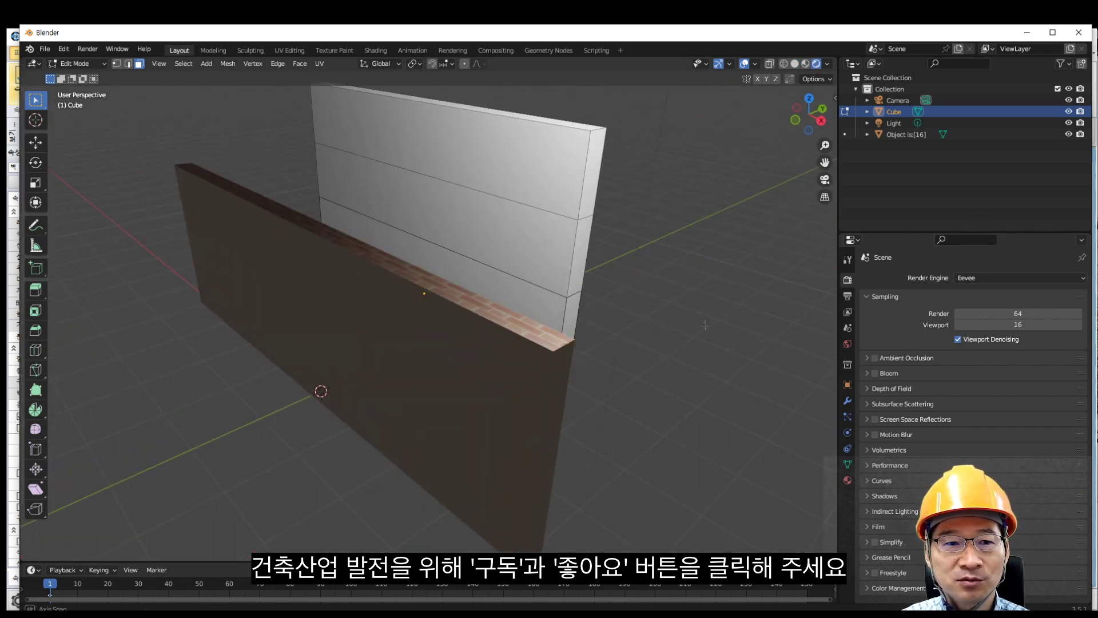
{"action": "scroll", "coordinate": [774, 209], "scroll_direction": "down", "scroll_amount": 4}
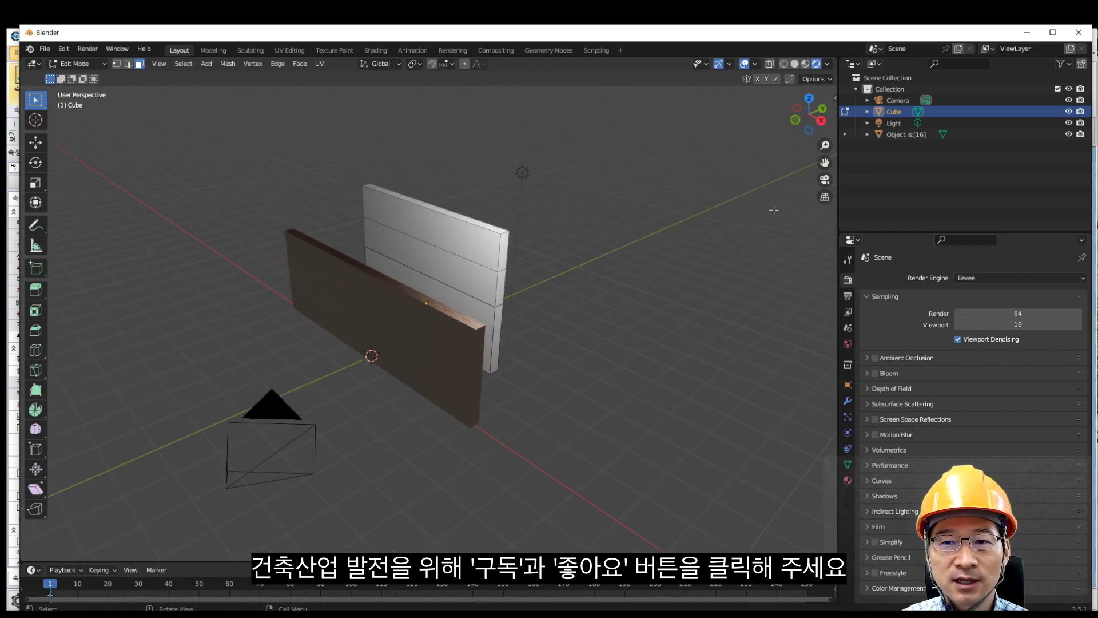
Step: Leave Edit Mode and move the light along the negative Y axis into the gap between the two walls
{"action": "left_click", "coordinate": [896, 123]}
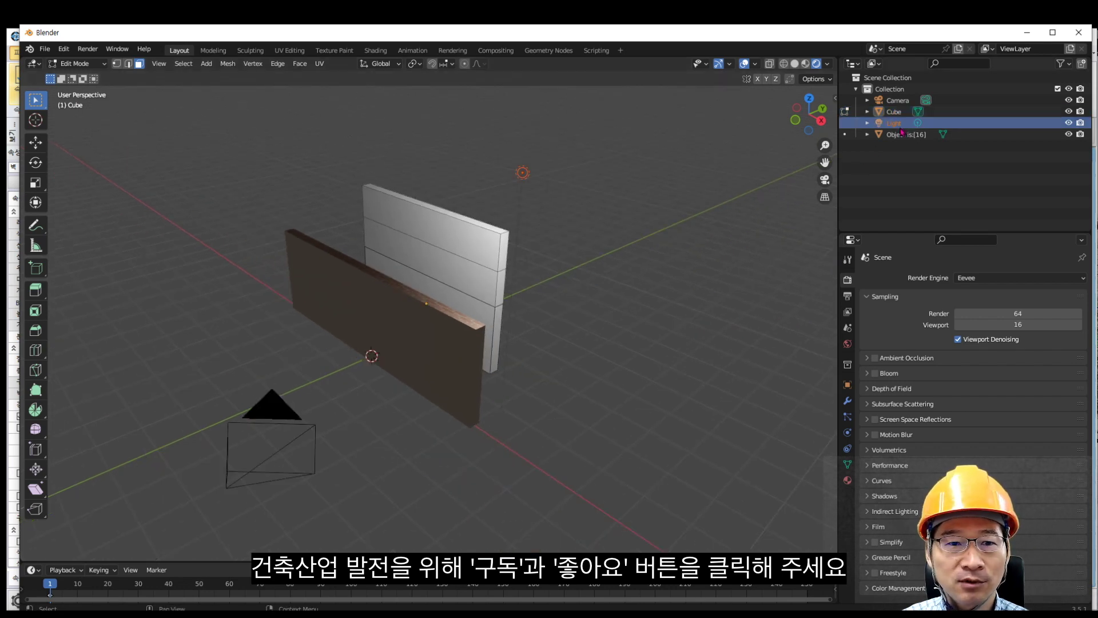
{"action": "left_click", "coordinate": [31, 143]}
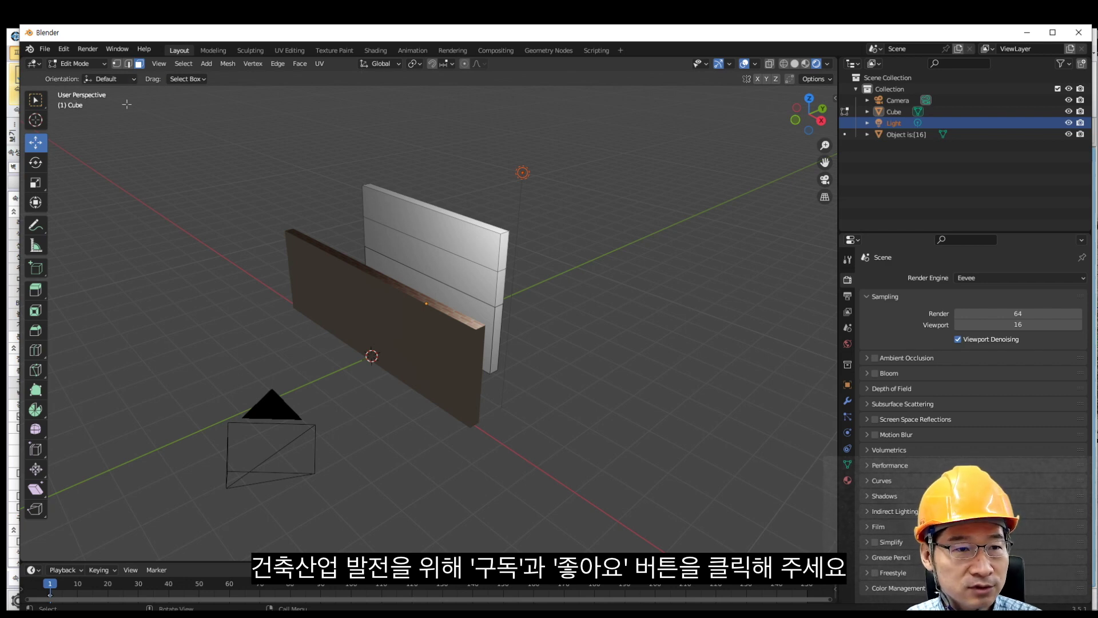
{"action": "key", "text": "Tab"}
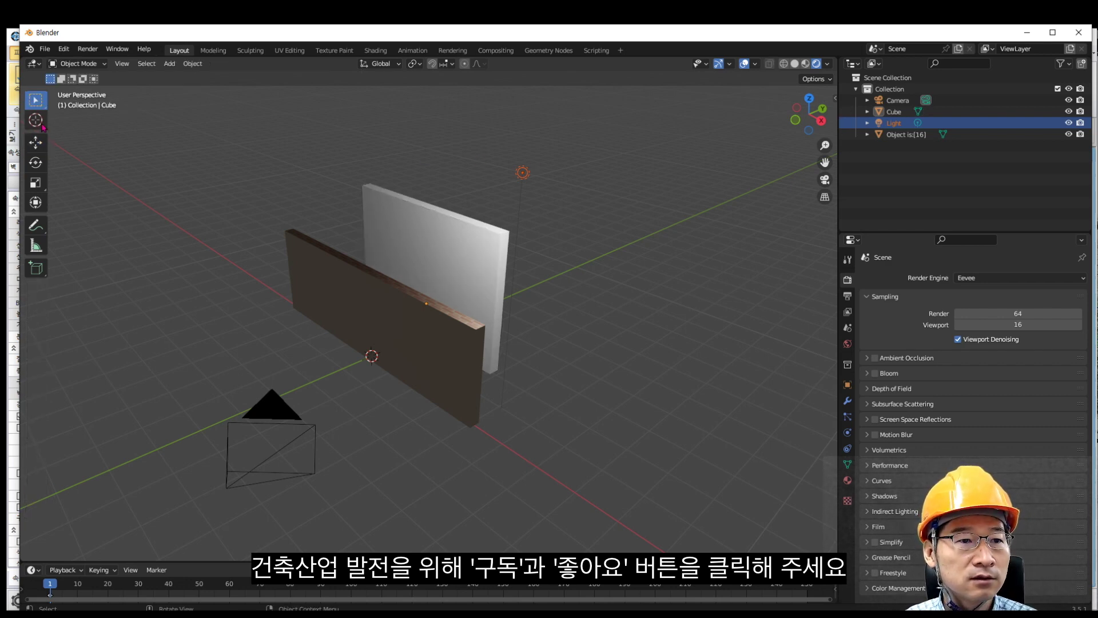
{"action": "left_click", "coordinate": [35, 143]}
{"action": "left_click_drag", "start_coordinate": [548, 162], "coordinate": [382, 224]}
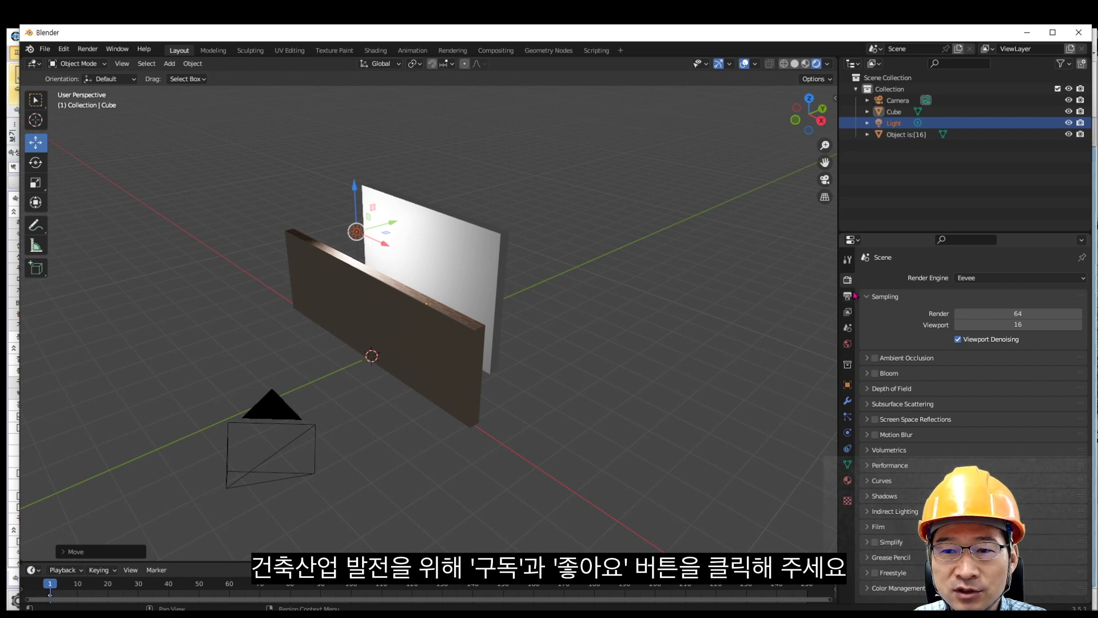
Step: Set the render engine to Cycles and move the light along the negative Y axis to the imported wall's outer side
{"action": "left_click", "coordinate": [973, 279]}
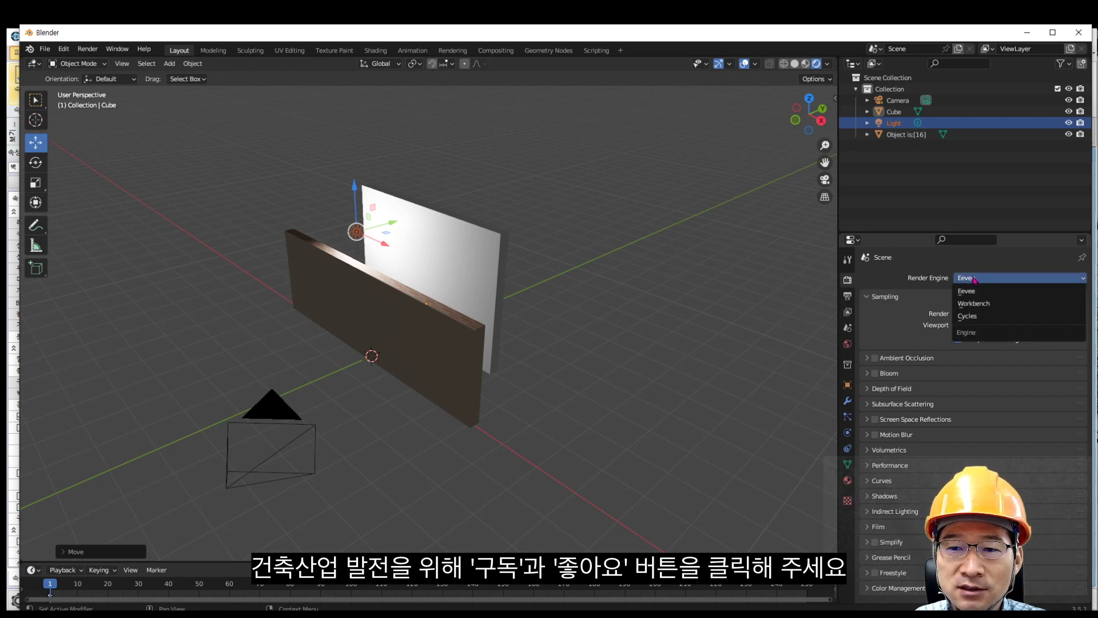
{"action": "left_click", "coordinate": [980, 318]}
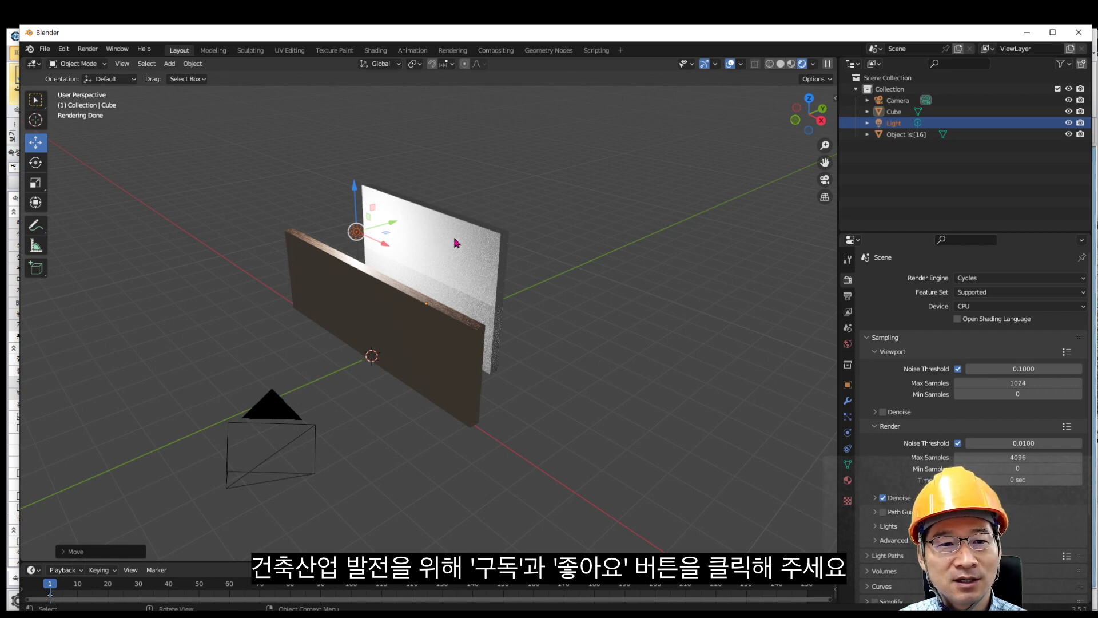
{"action": "scroll", "coordinate": [456, 243], "scroll_direction": "up", "scroll_amount": 3}
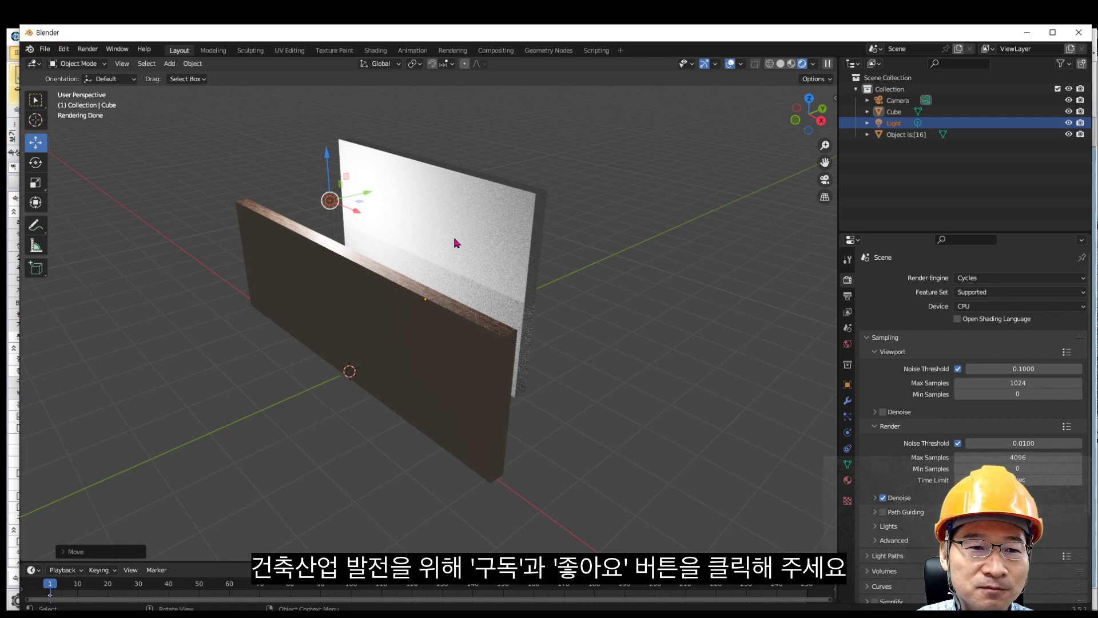
{"action": "left_click_drag", "start_coordinate": [366, 194], "coordinate": [263, 220]}
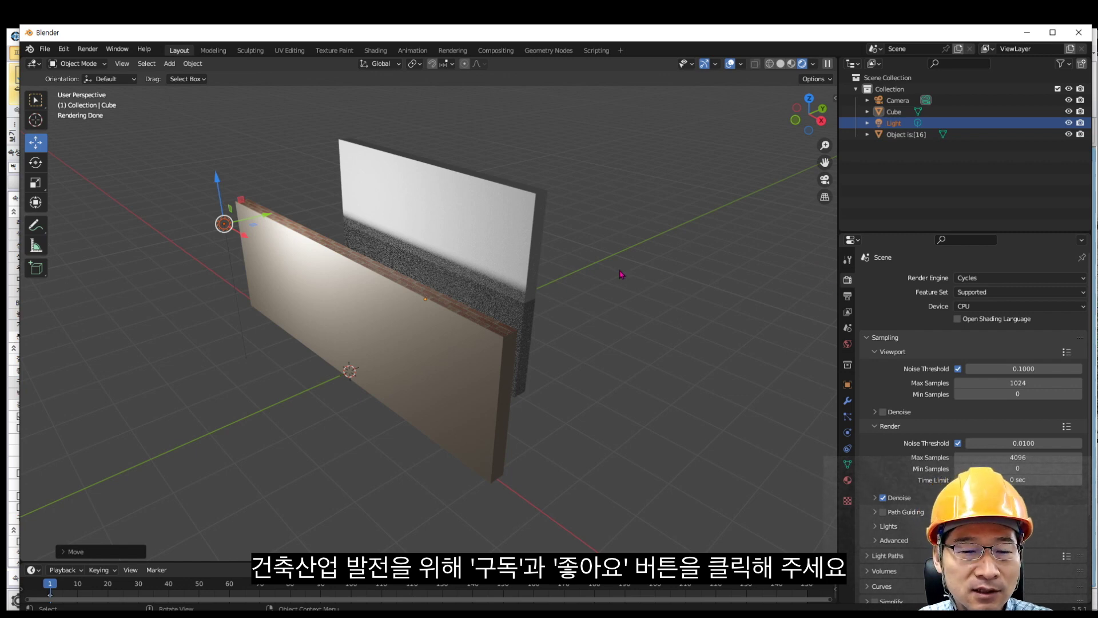
Step: Show the output properties with the resolution and frame settings, and deselect the light
{"action": "middle_click_drag", "start_coordinate": [558, 365], "coordinate": [498, 336]}
{"action": "middle_click_drag", "start_coordinate": [317, 243], "coordinate": [584, 285]}
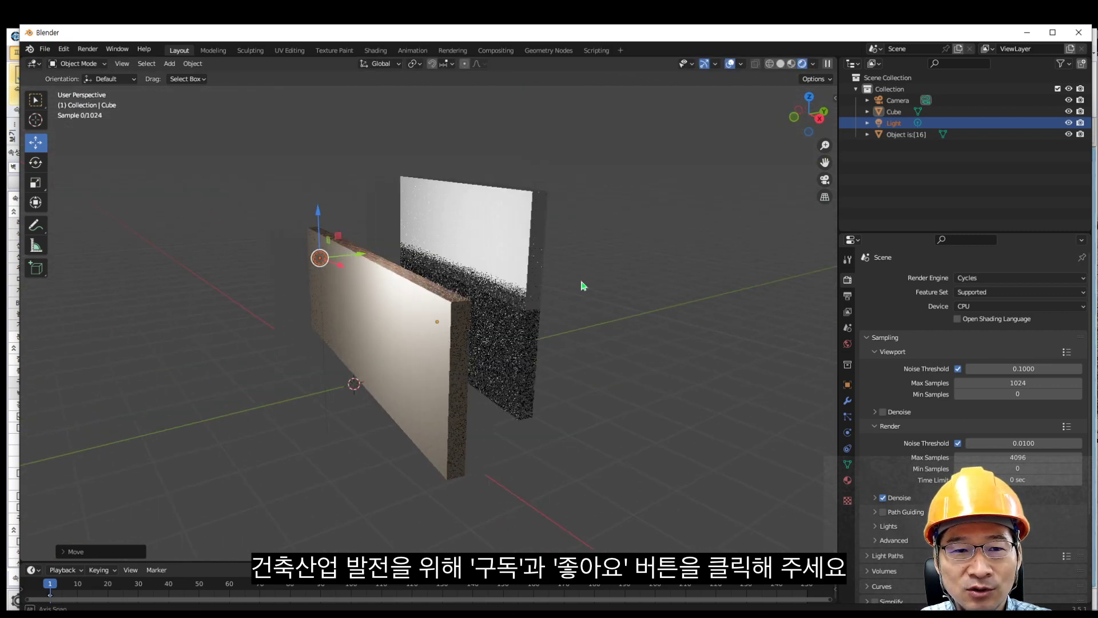
{"action": "left_click", "coordinate": [848, 296]}
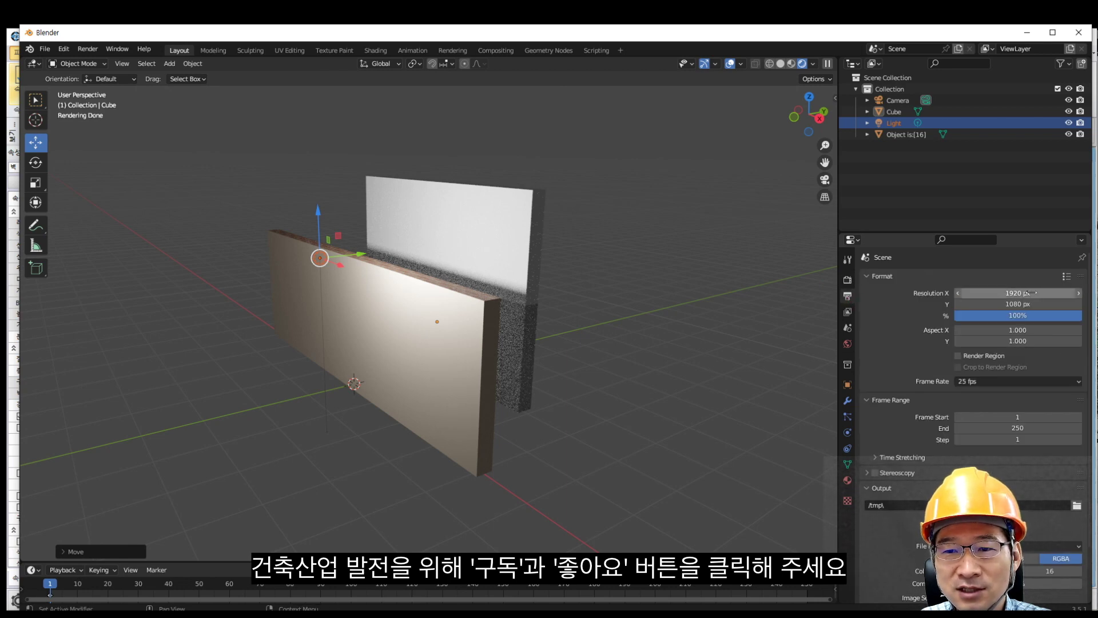
{"action": "left_click", "coordinate": [599, 320]}
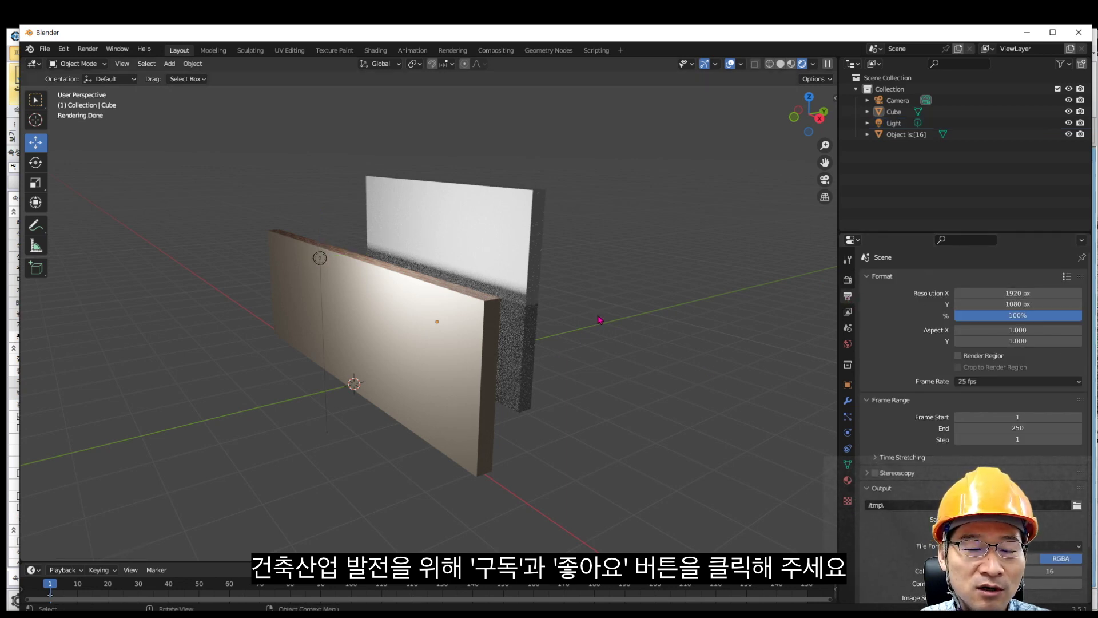
{"action": "middle_click_drag", "start_coordinate": [599, 319], "coordinate": [605, 347]}
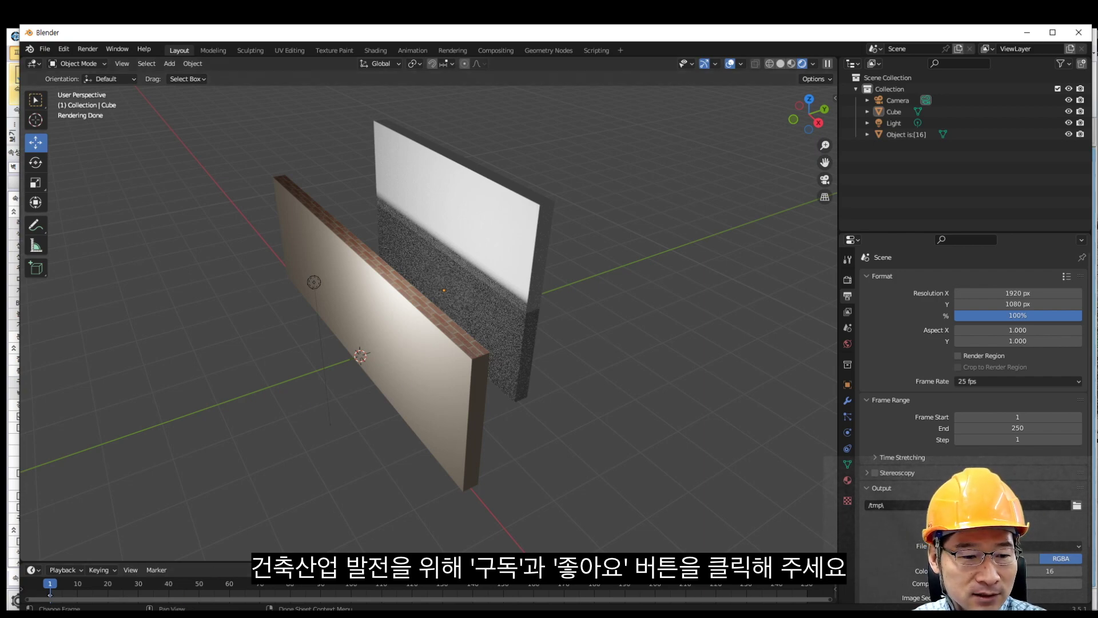
Step: Show the YouTube channel's community poll on Blender lectures, then return to Blender and view the two walls from a lower angle
{"action": "left_click", "coordinate": [132, 578]}
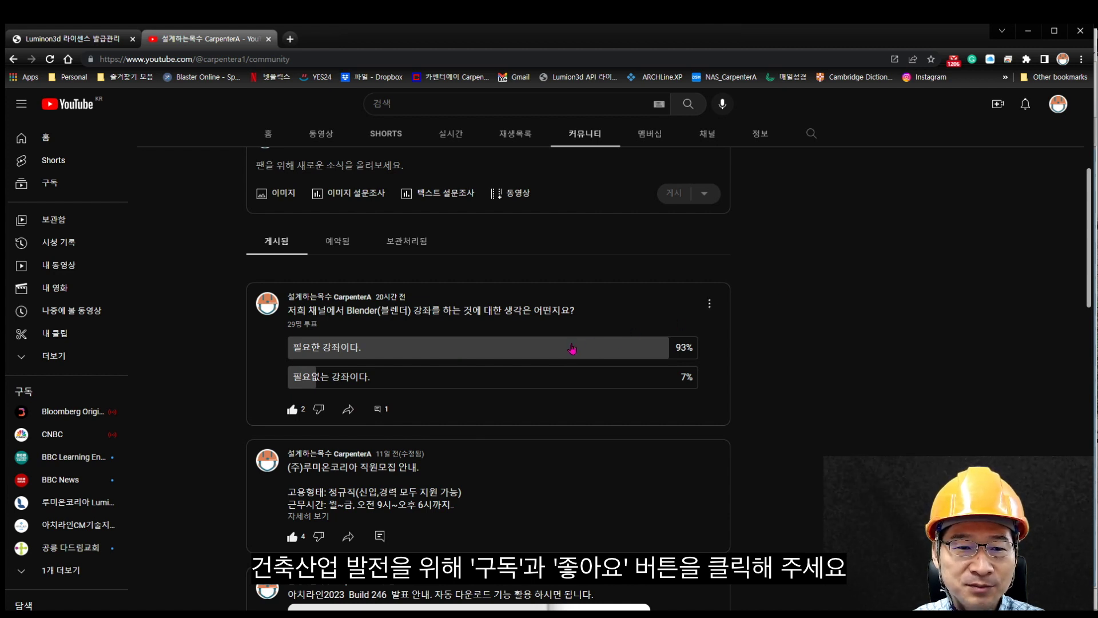
{"action": "left_click", "coordinate": [1028, 31]}
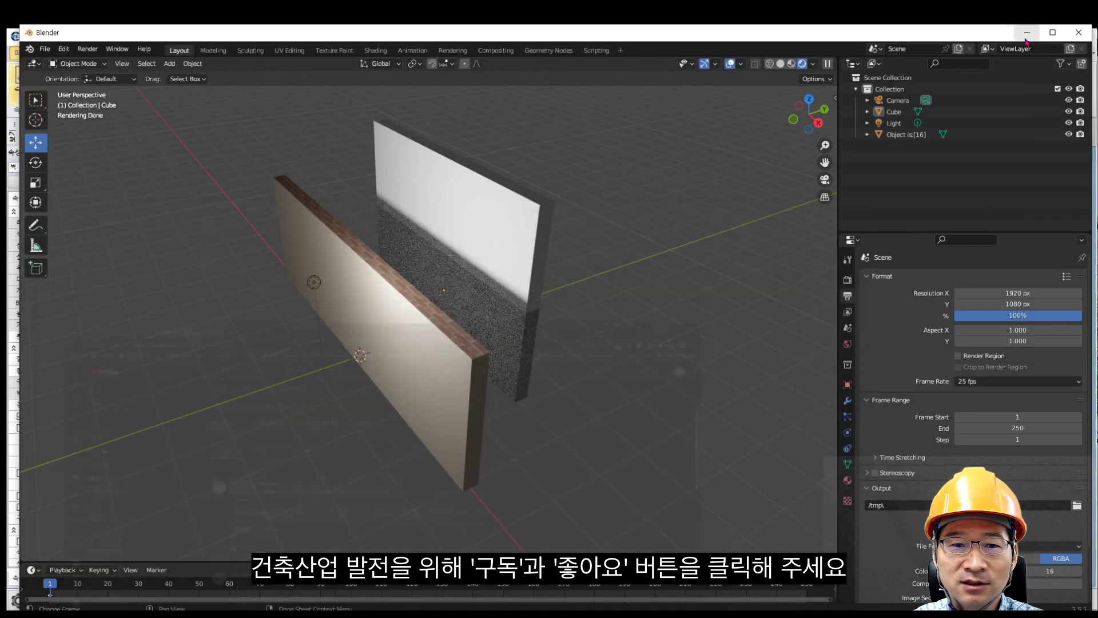
{"action": "middle_click_drag", "start_coordinate": [511, 306], "coordinate": [341, 421]}
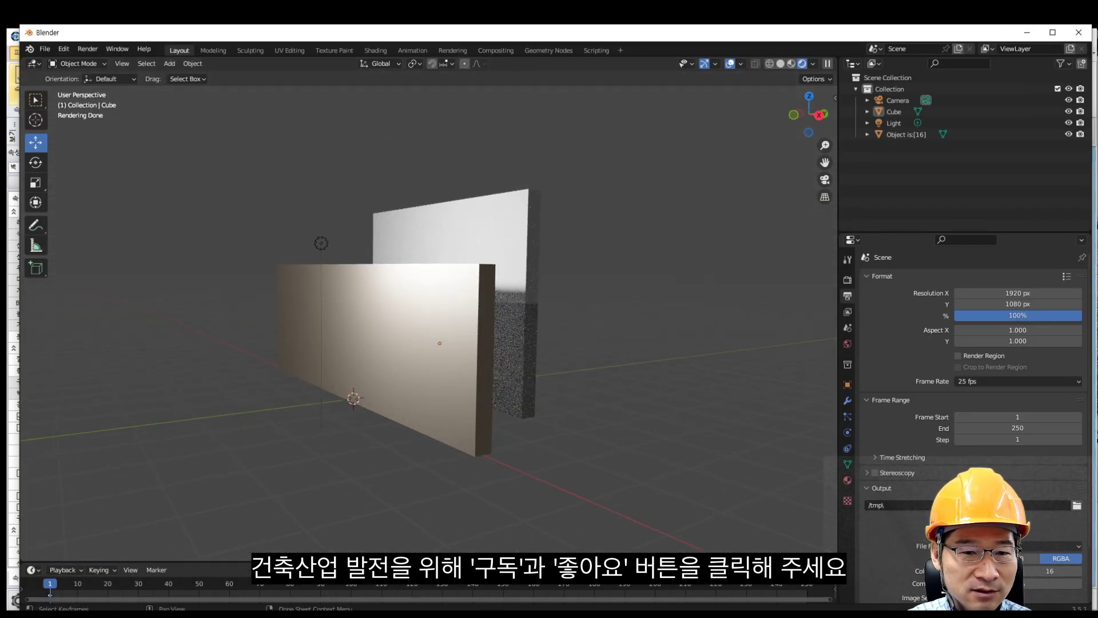
Step: Switch to ARCHline.XP and deselect the wall in the 3D view to show its materials
{"action": "key", "text": "alt+Tab"}
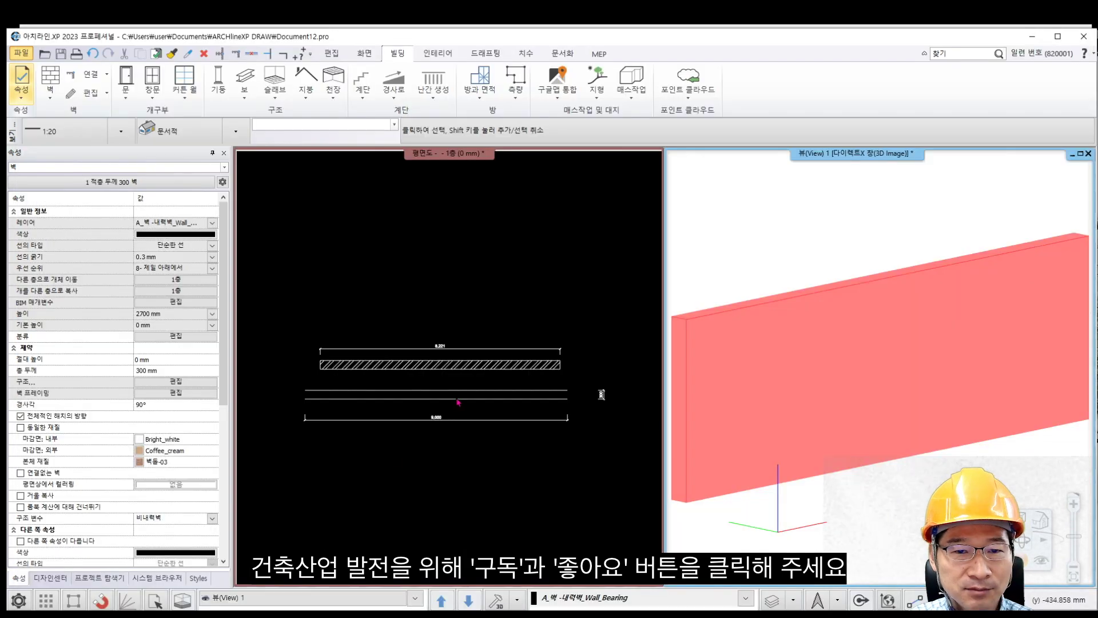
{"action": "left_click", "coordinate": [736, 238]}
{"action": "middle_click_drag", "start_coordinate": [810, 318], "coordinate": [841, 336]}
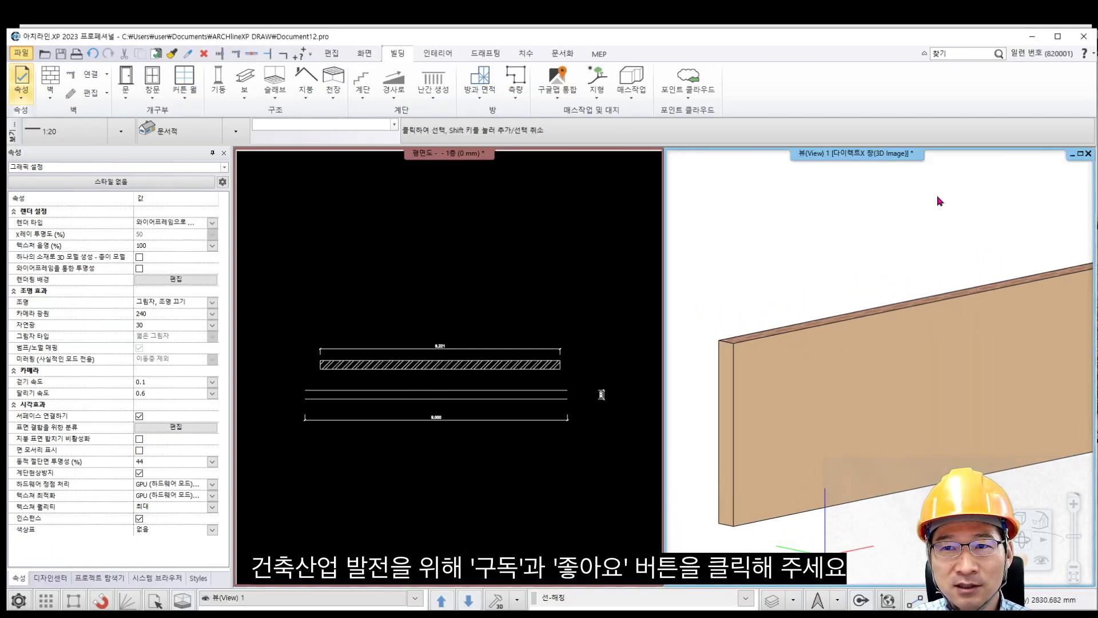
Step: Minimise the open program windows and launch Lumion Pro 2023
{"action": "left_click", "coordinate": [1033, 42]}
{"action": "left_click", "coordinate": [1026, 36]}
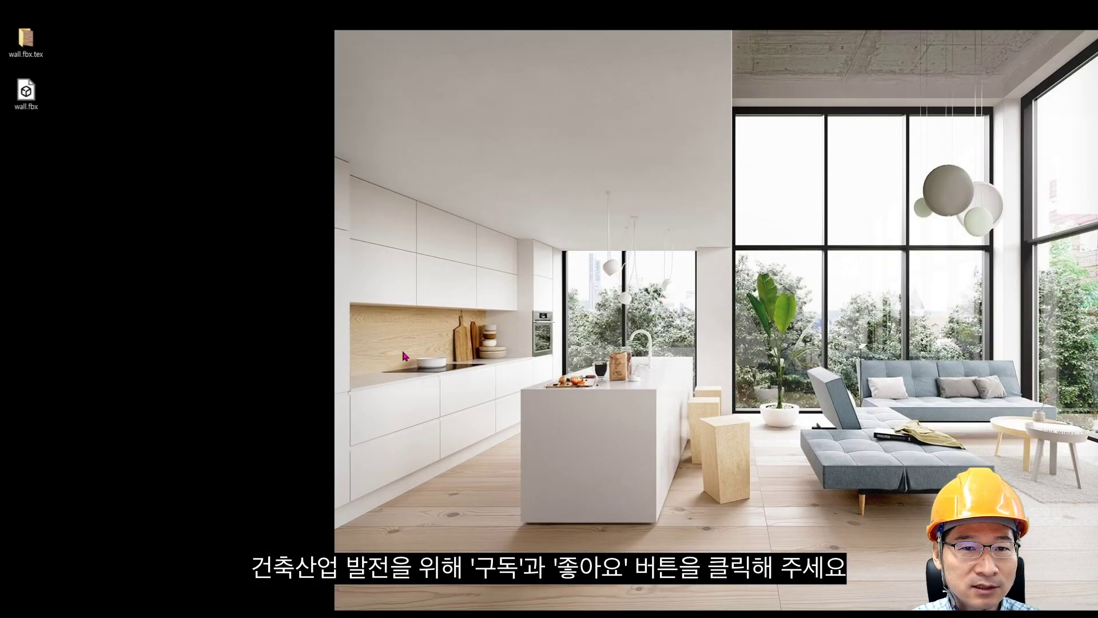
{"action": "key", "text": "super"}
{"action": "left_click", "coordinate": [460, 174]}
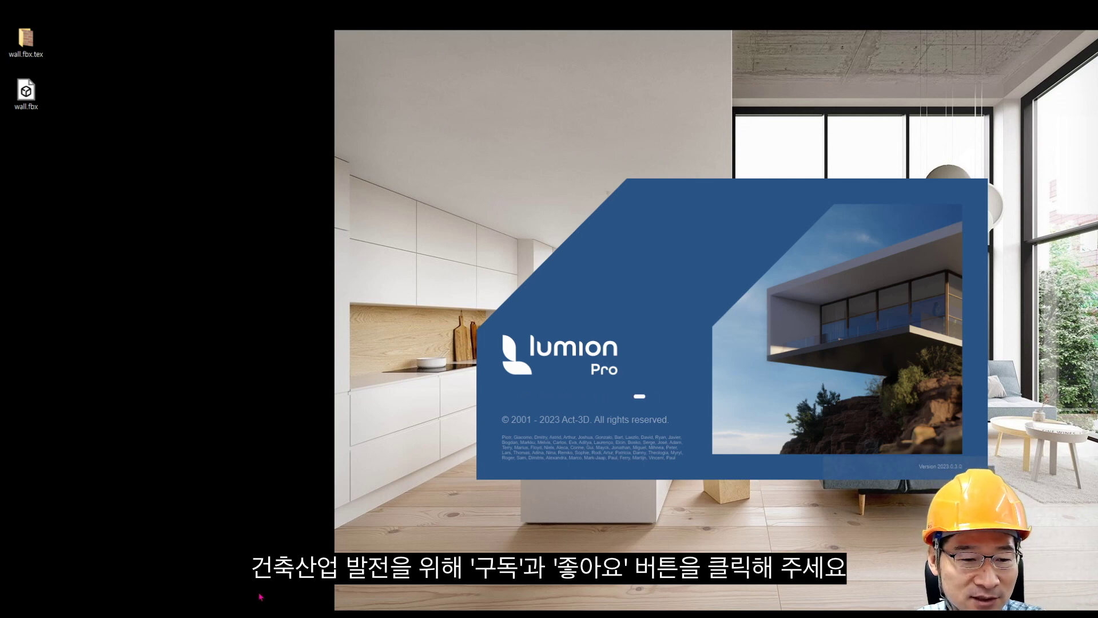
Step: Bring the ARCHline.XP window with the wall back to the front, with Blender minimised
{"action": "mouse_move", "coordinate": [241, 614]}
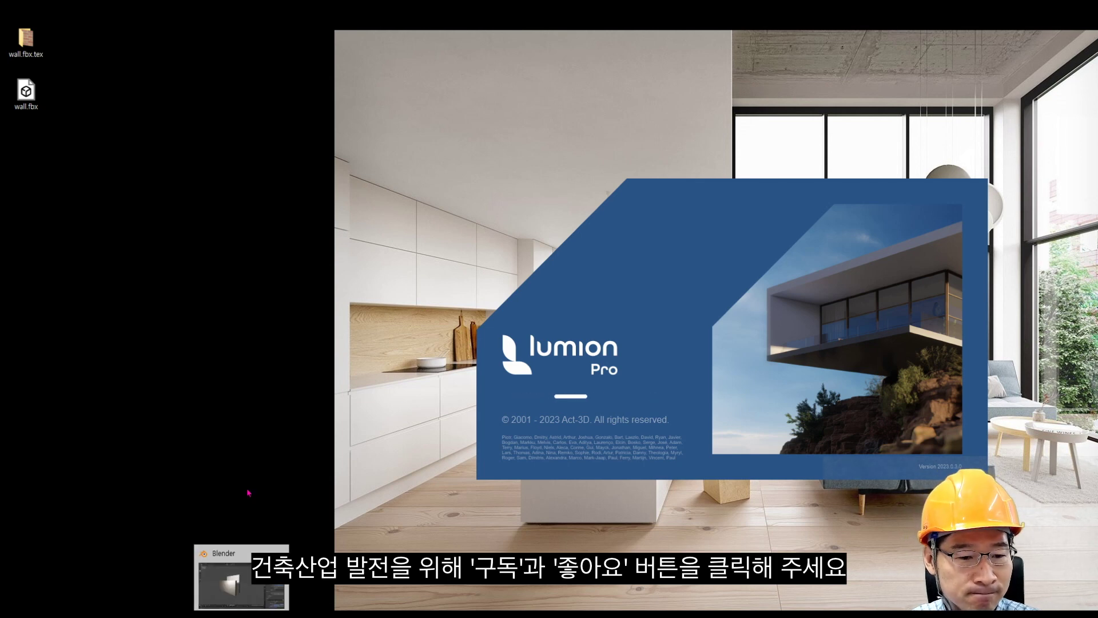
{"action": "left_click", "coordinate": [210, 615]}
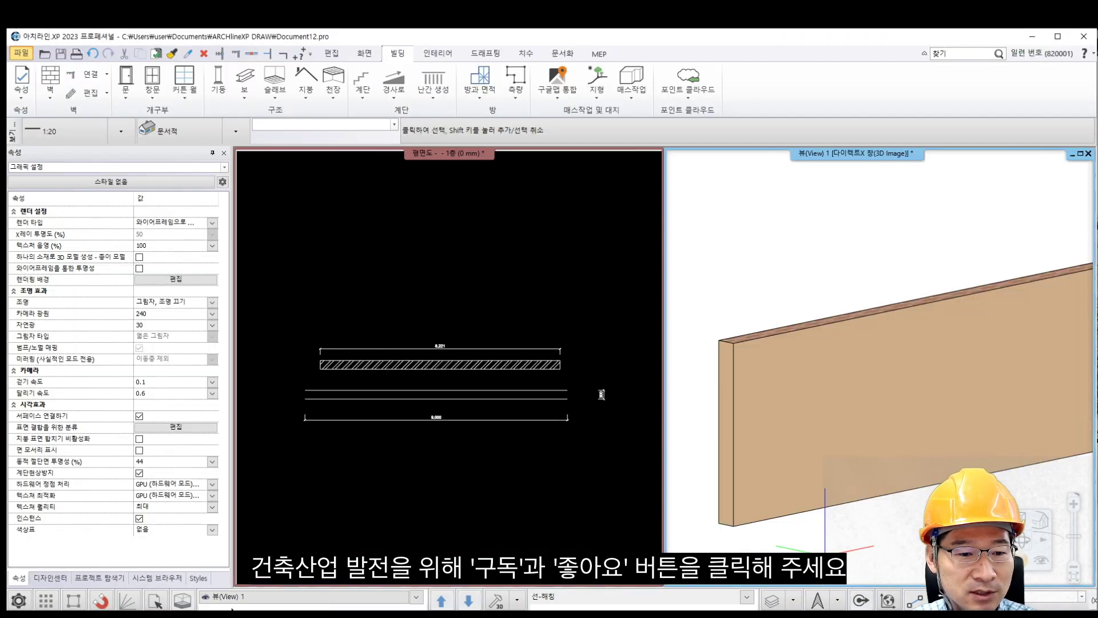
{"action": "left_click", "coordinate": [231, 612]}
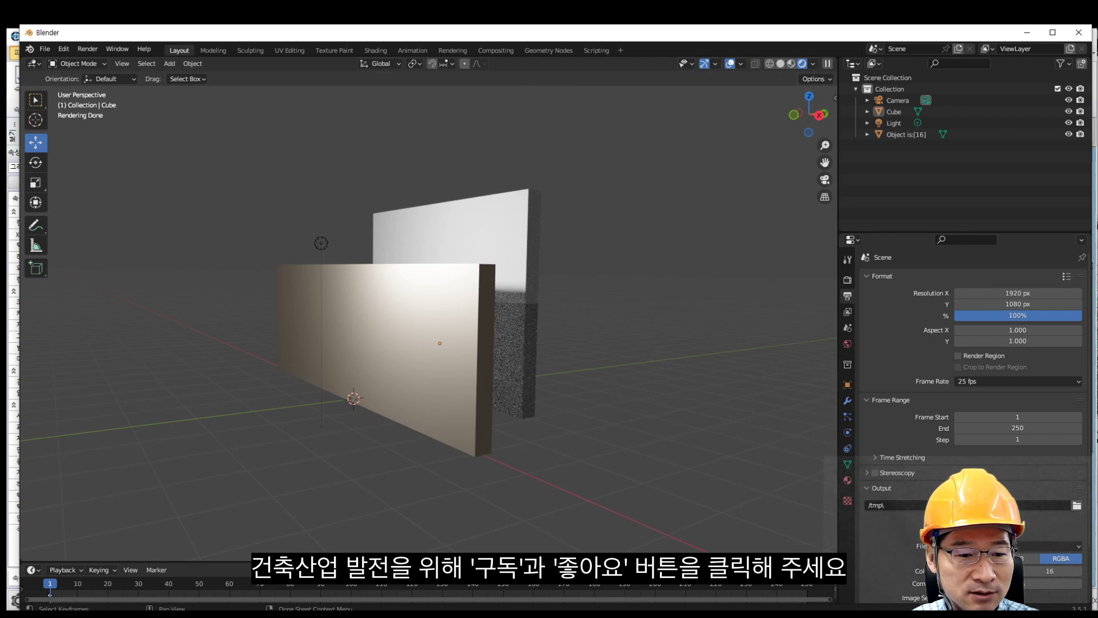
{"action": "left_click", "coordinate": [1027, 32]}
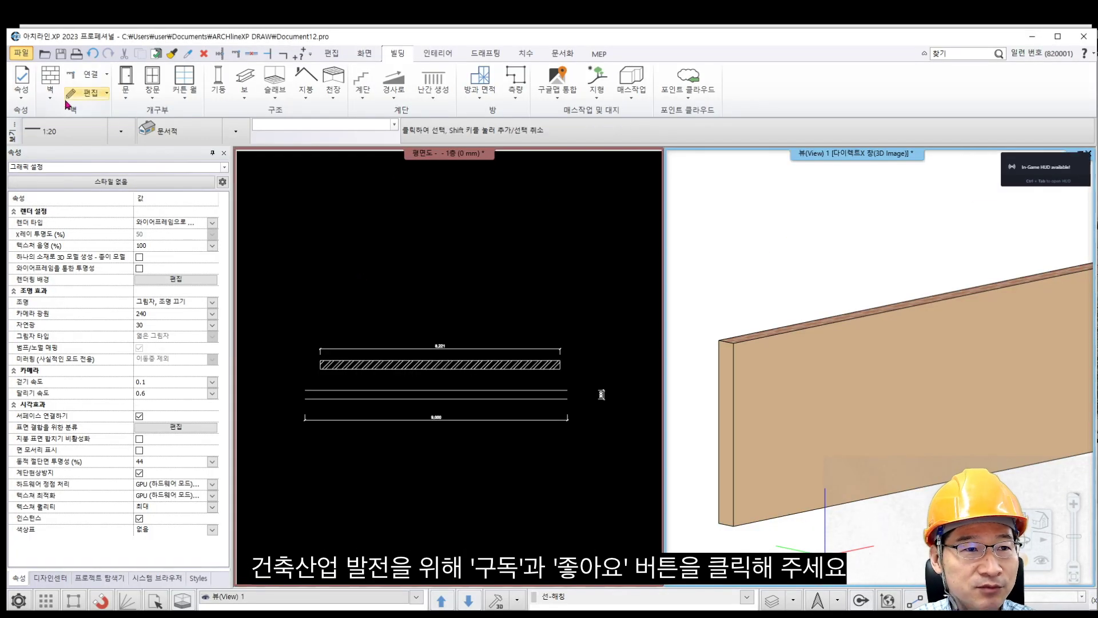
Step: Export the wall model in SketchUp format to the Desktop as wall.skp, using the current file version
{"action": "left_click", "coordinate": [21, 52]}
{"action": "mouse_move", "coordinate": [61, 200]}
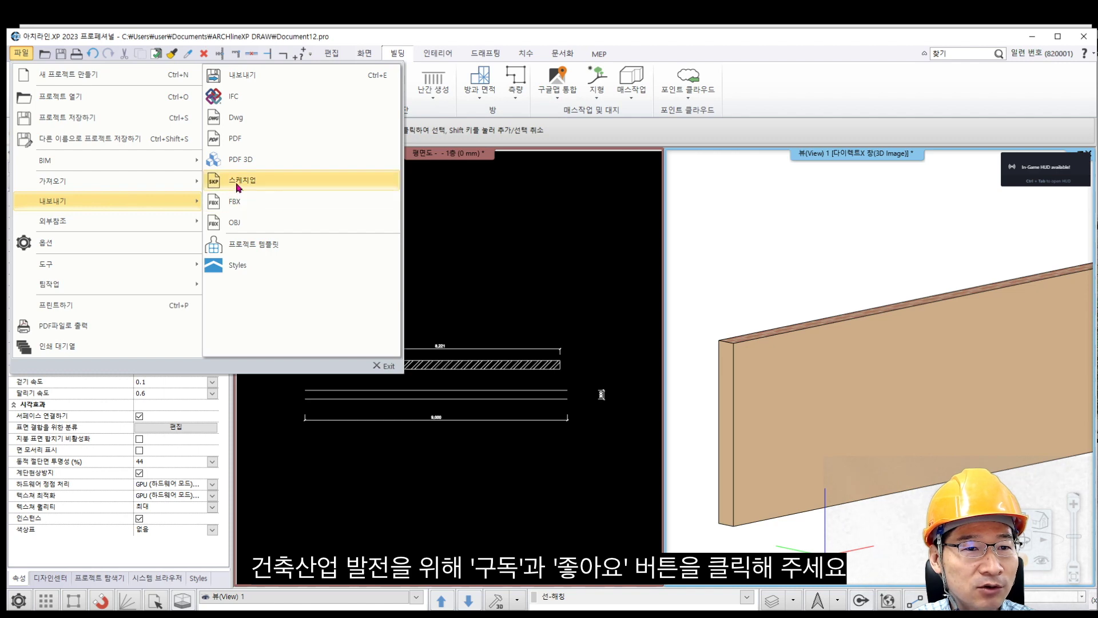
{"action": "left_click", "coordinate": [238, 181]}
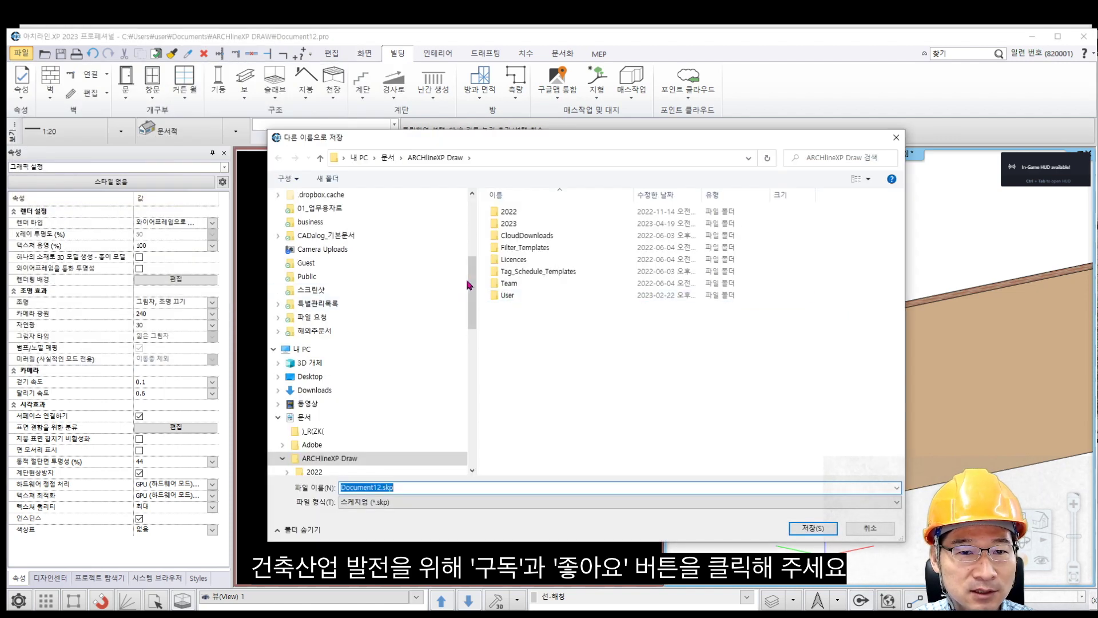
{"action": "left_click_drag", "start_coordinate": [477, 275], "coordinate": [475, 223]}
{"action": "left_click", "coordinate": [351, 217]}
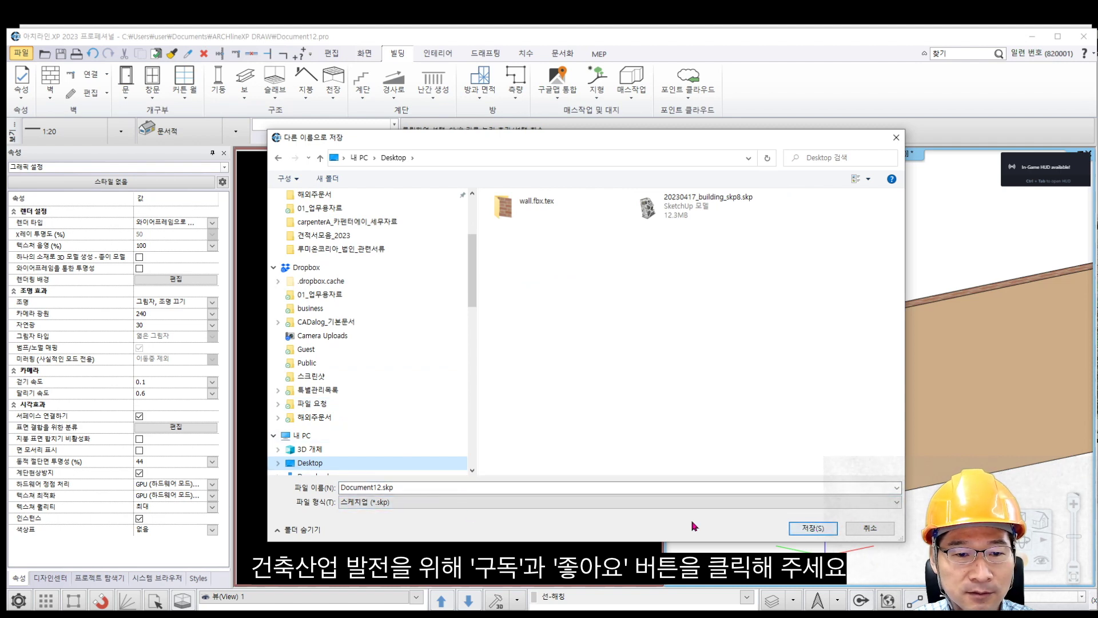
{"action": "double_click", "coordinate": [377, 487]}
{"action": "left_click", "coordinate": [377, 487]}
{"action": "double_click", "coordinate": [377, 487]}
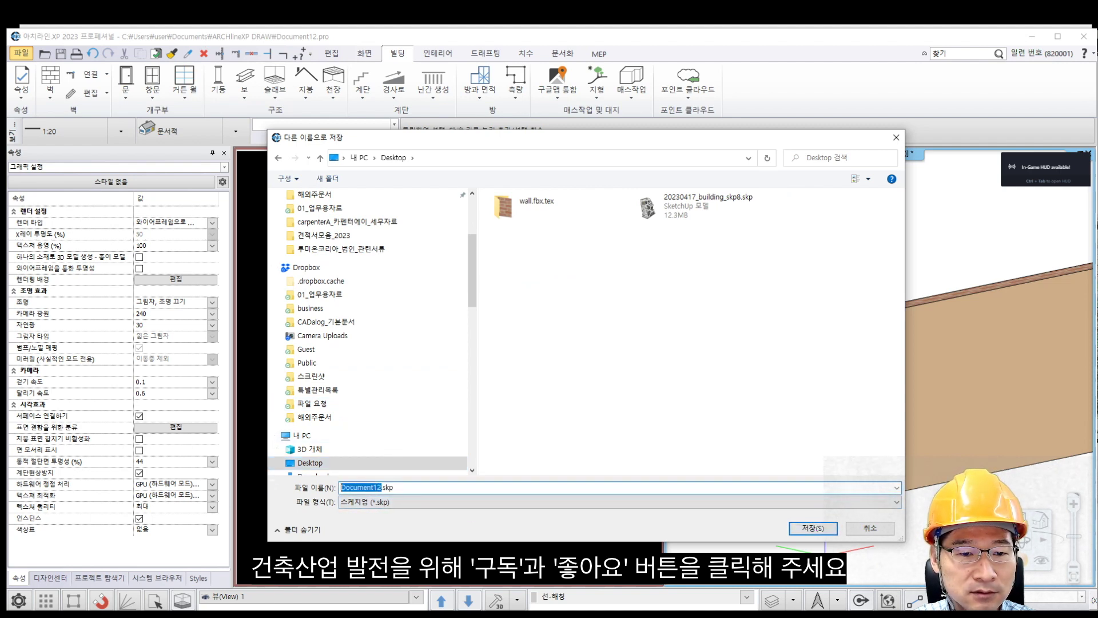
{"action": "type", "text": "wa"}
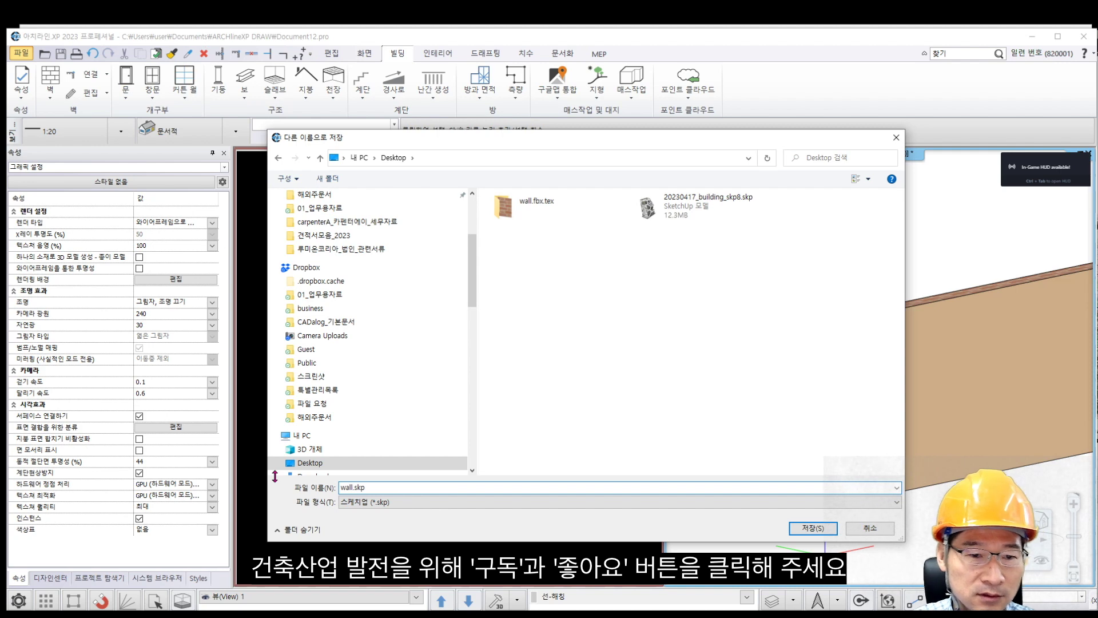
{"action": "type", "text": "ll"}
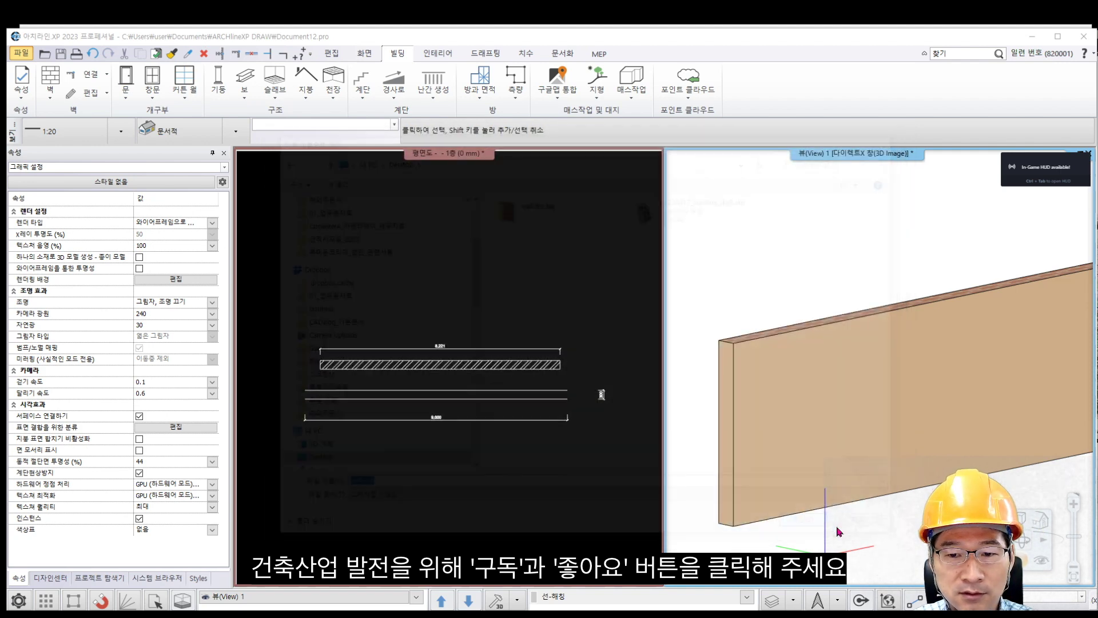
{"action": "left_click", "coordinate": [833, 526]}
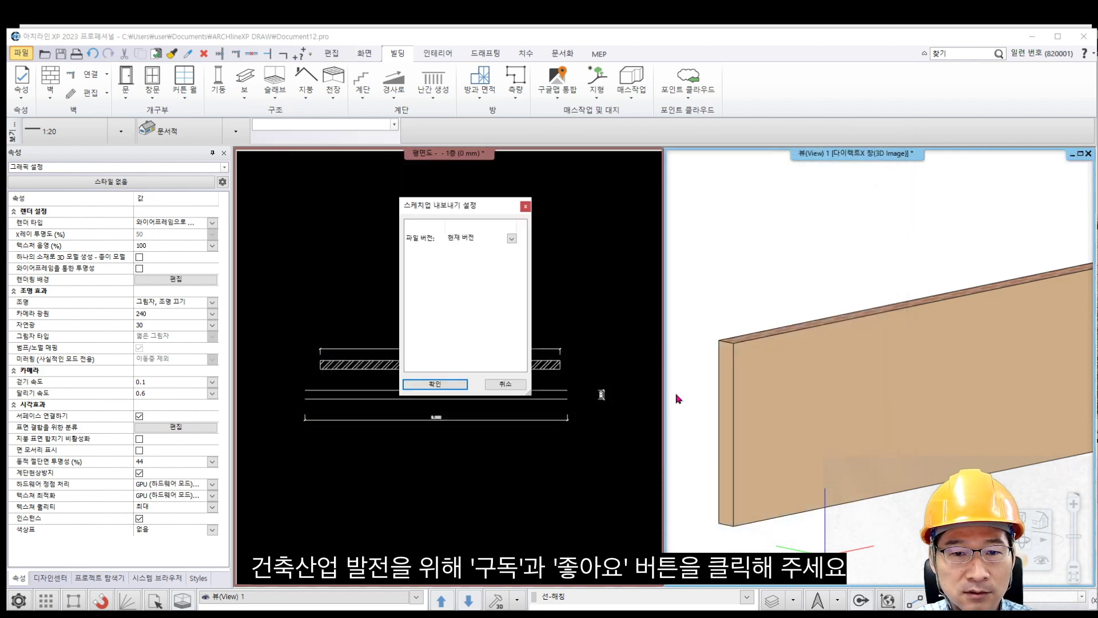
{"action": "left_click", "coordinate": [439, 385]}
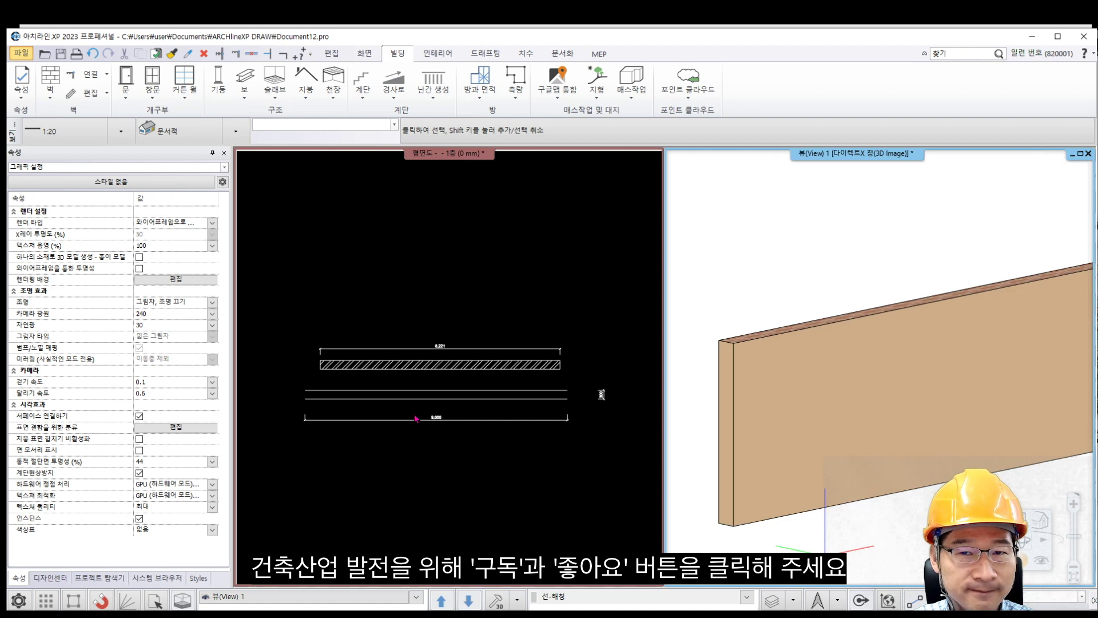
Step: Minimise ARCHline.XP and Blender, and decline the TdrDelay fix offered by Lumion
{"action": "left_click", "coordinate": [1031, 36]}
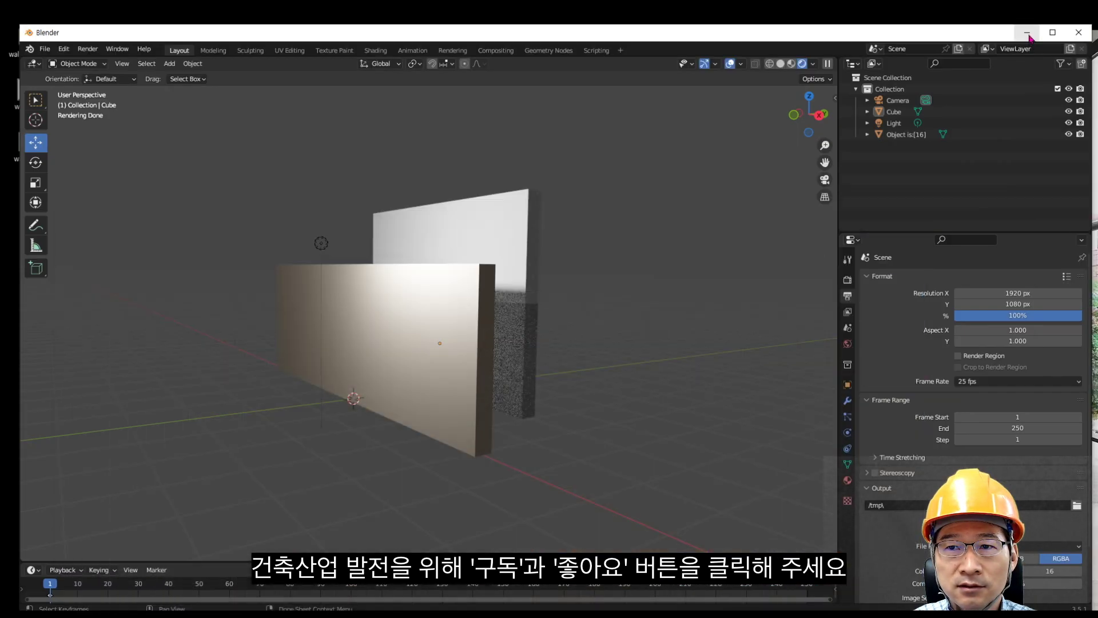
{"action": "left_click", "coordinate": [1028, 34]}
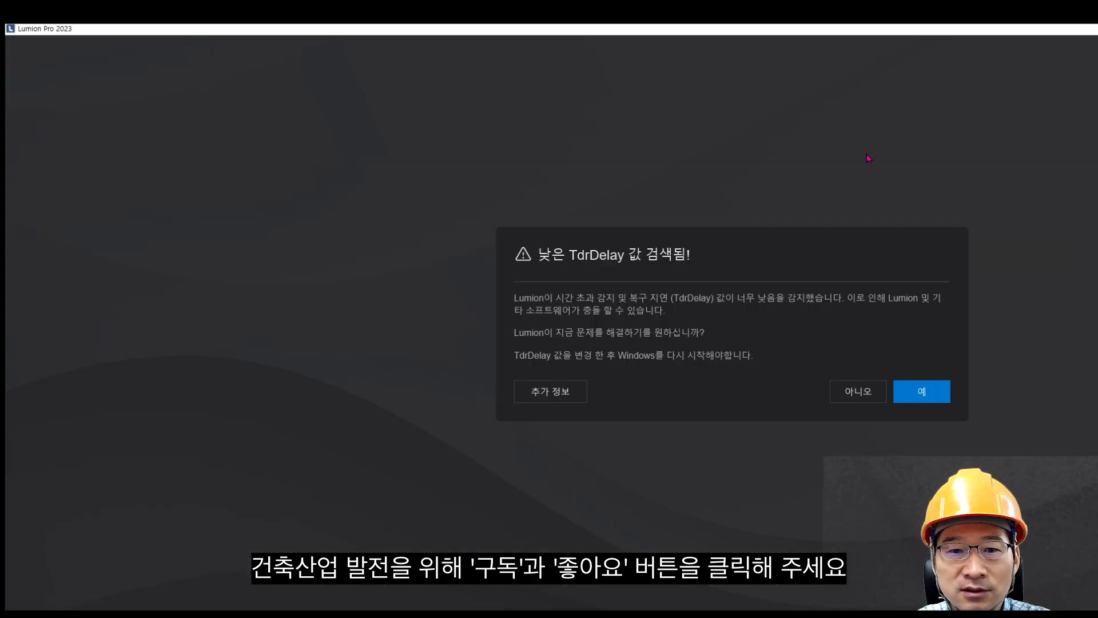
{"action": "left_click", "coordinate": [853, 393]}
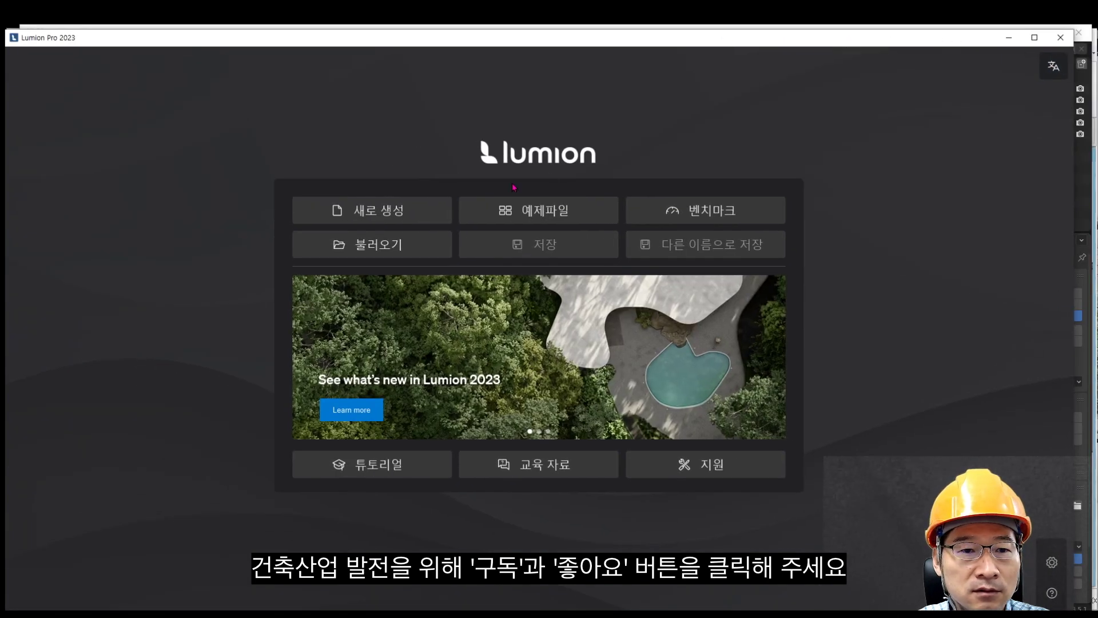
Step: Create a new Lumion project from the forest environment
{"action": "left_click", "coordinate": [428, 216]}
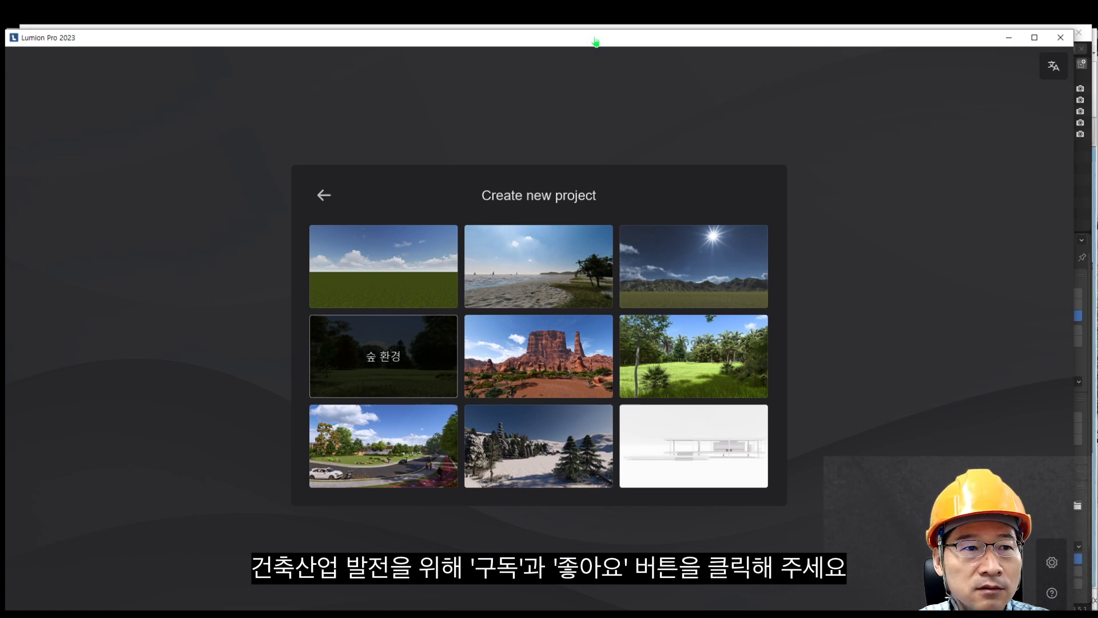
{"action": "left_click", "coordinate": [468, 446]}
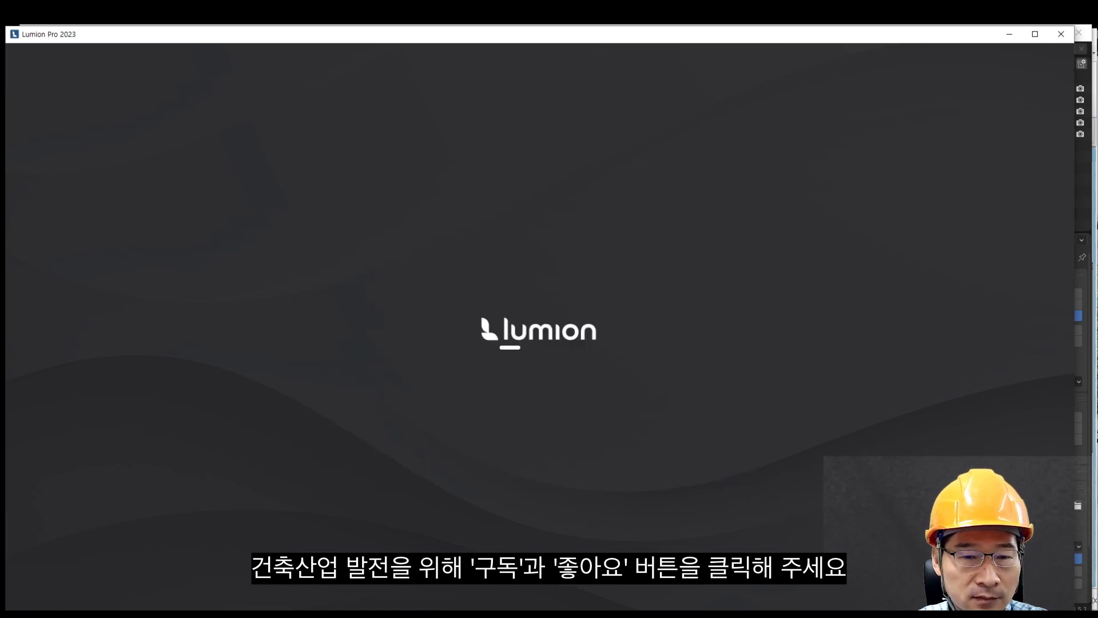
{"action": "mouse_move", "coordinate": [214, 613]}
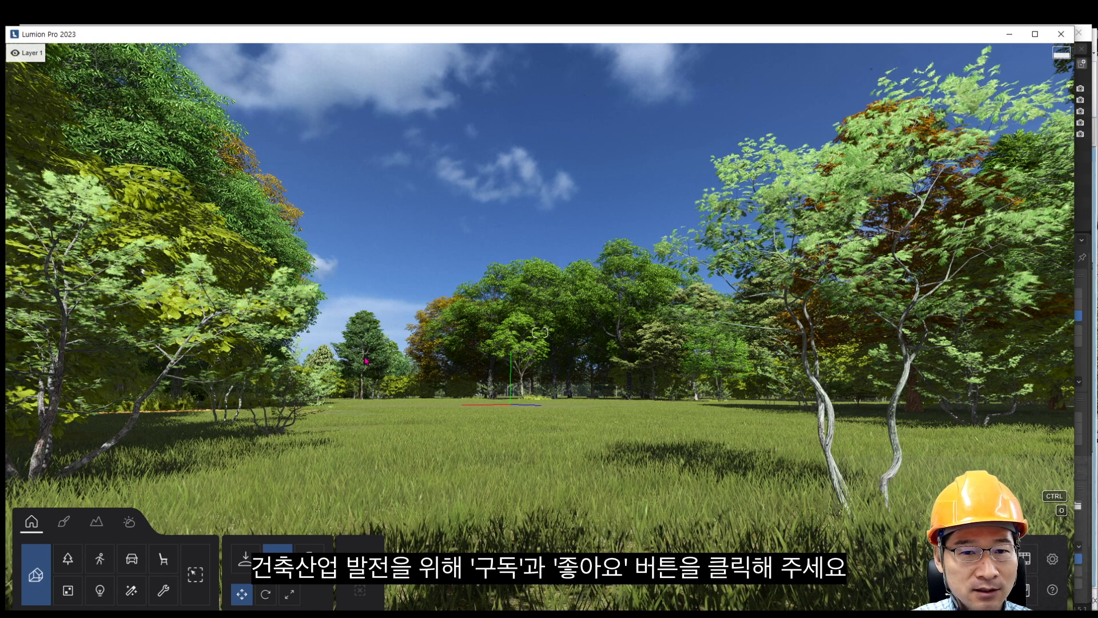
Step: Start importing a new model and choose wall.skp from the Desktop
{"action": "left_click", "coordinate": [245, 560]}
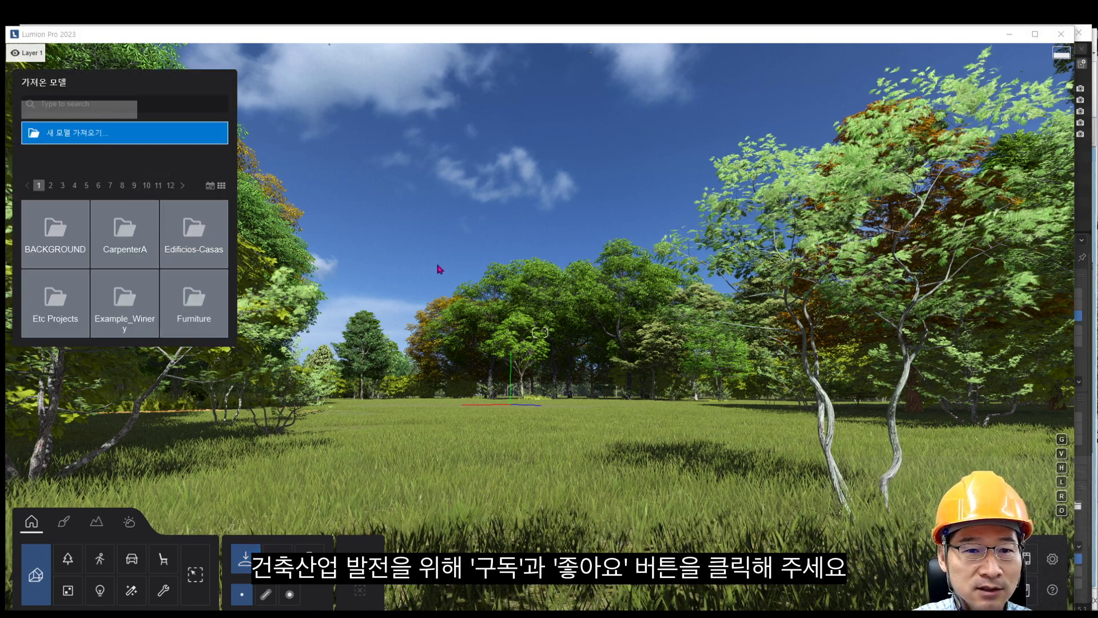
{"action": "scroll", "coordinate": [114, 252], "scroll_direction": "up", "scroll_amount": 4}
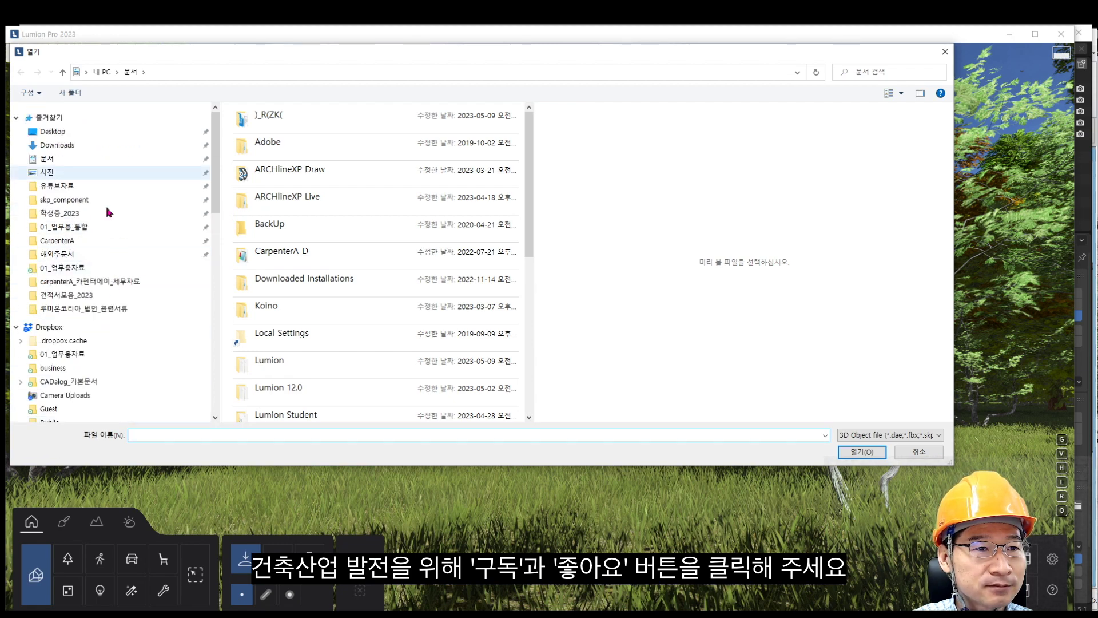
{"action": "left_click", "coordinate": [85, 135]}
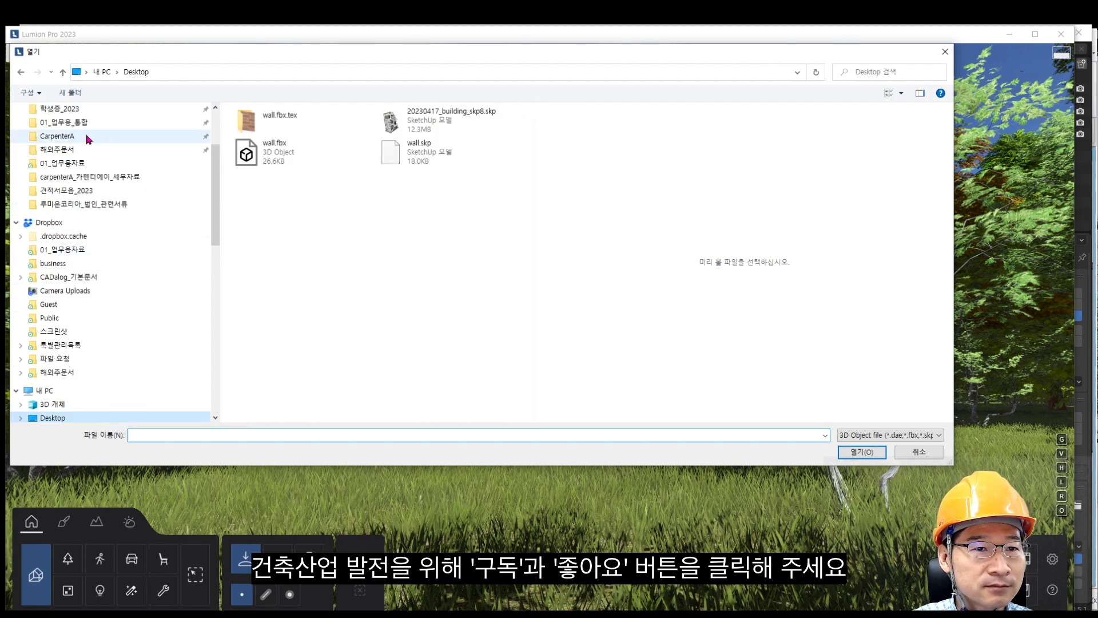
{"action": "left_click", "coordinate": [393, 155]}
{"action": "left_click", "coordinate": [861, 452]}
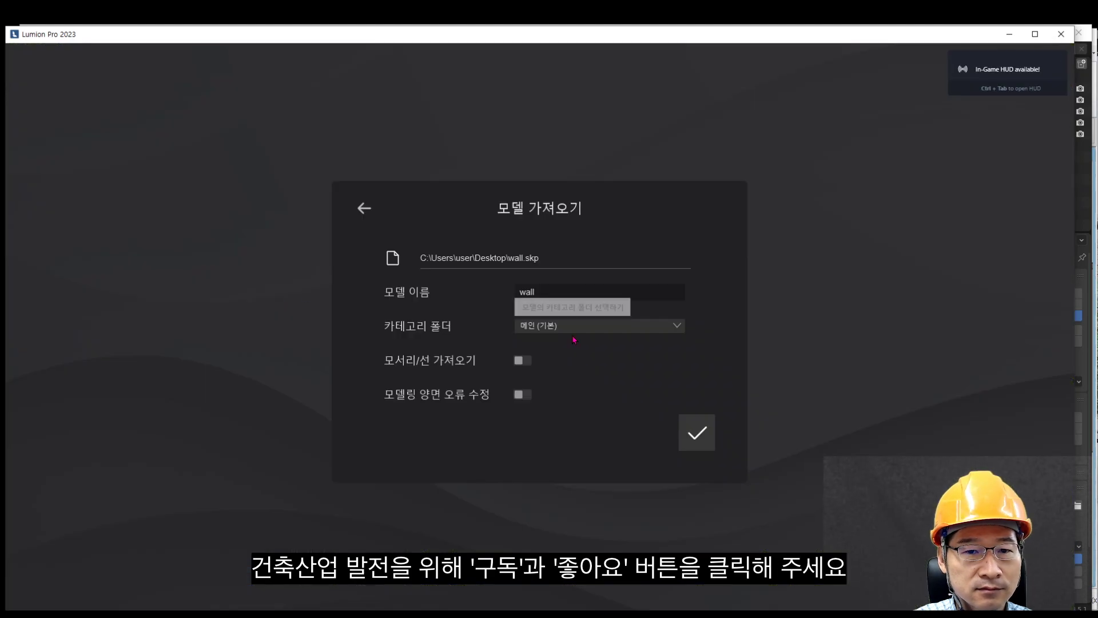
Step: Set the category folder to CarpenterA, name the model wall202.01509 and import it
{"action": "left_click", "coordinate": [610, 327]}
{"action": "left_click", "coordinate": [559, 361]}
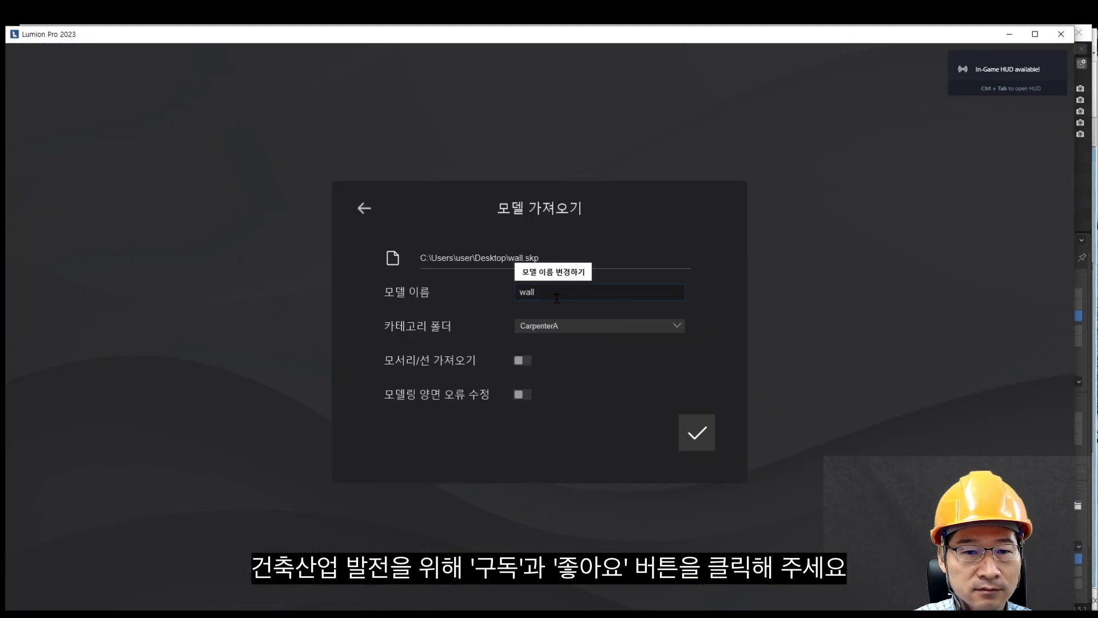
{"action": "left_click", "coordinate": [557, 295]}
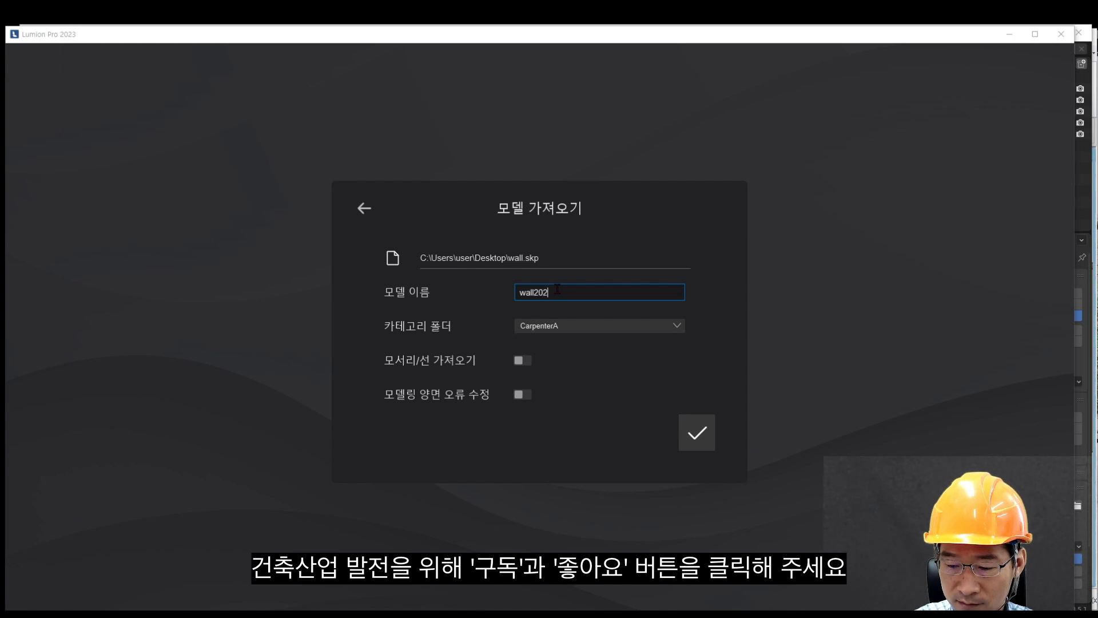
{"action": "type", "text": "20230509"}
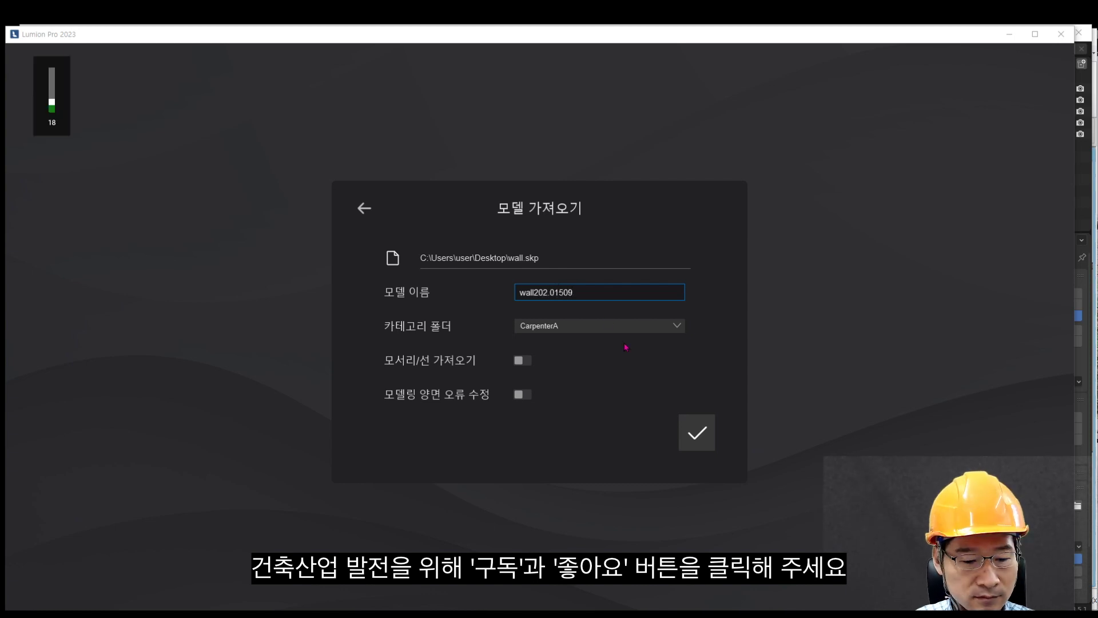
{"action": "left_click", "coordinate": [699, 436]}
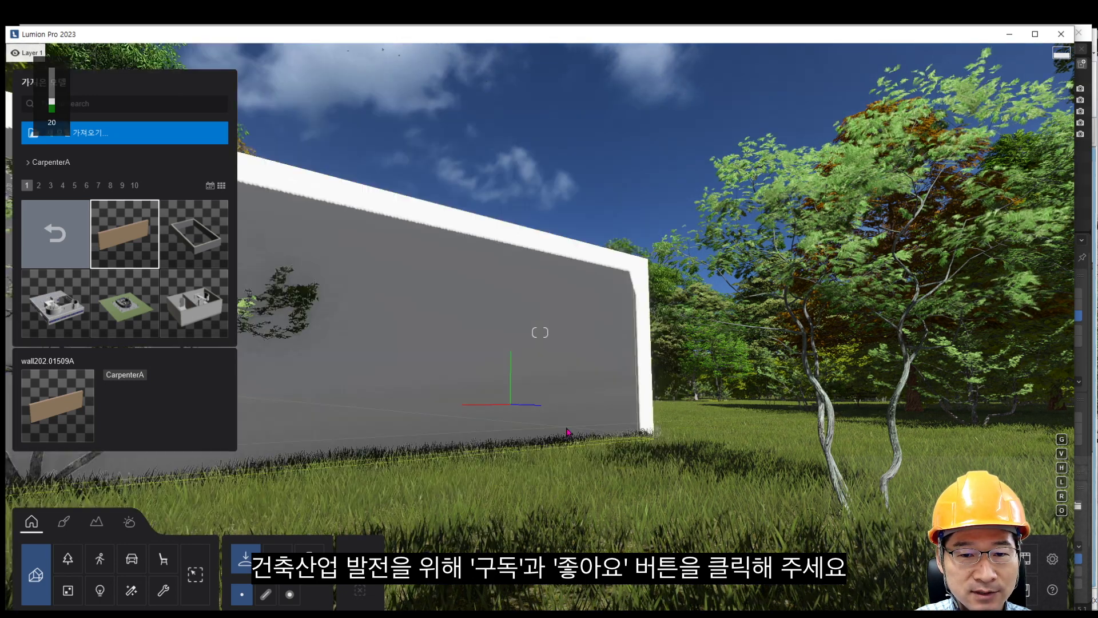
Step: Place the imported wall on the grass near the scene's origin and end the placement
{"action": "left_click", "coordinate": [597, 424]}
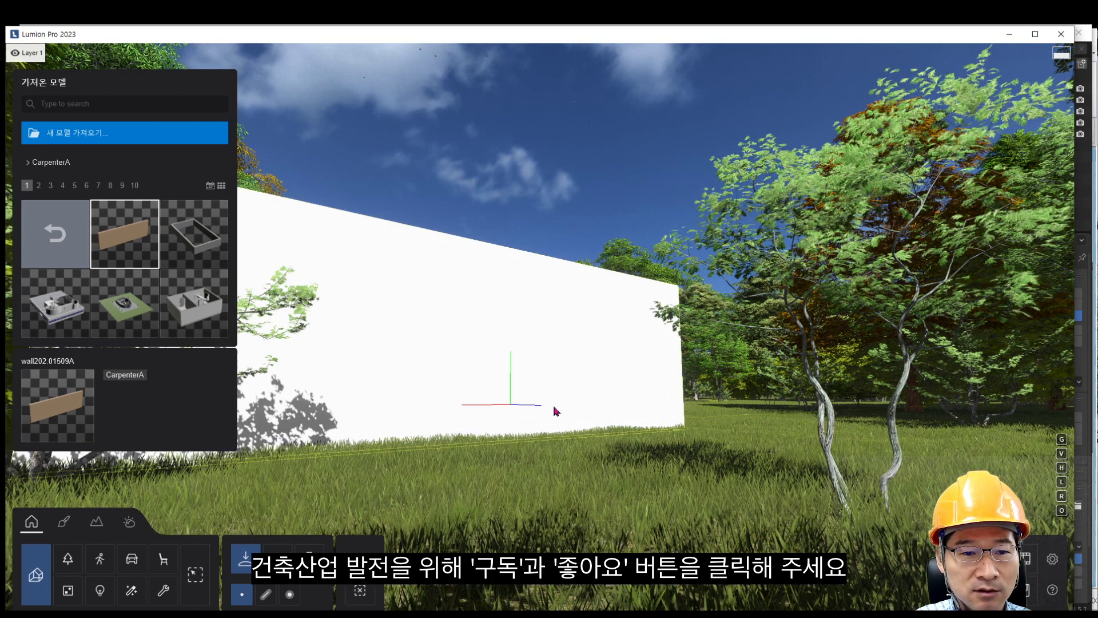
{"action": "right_click", "coordinate": [482, 320]}
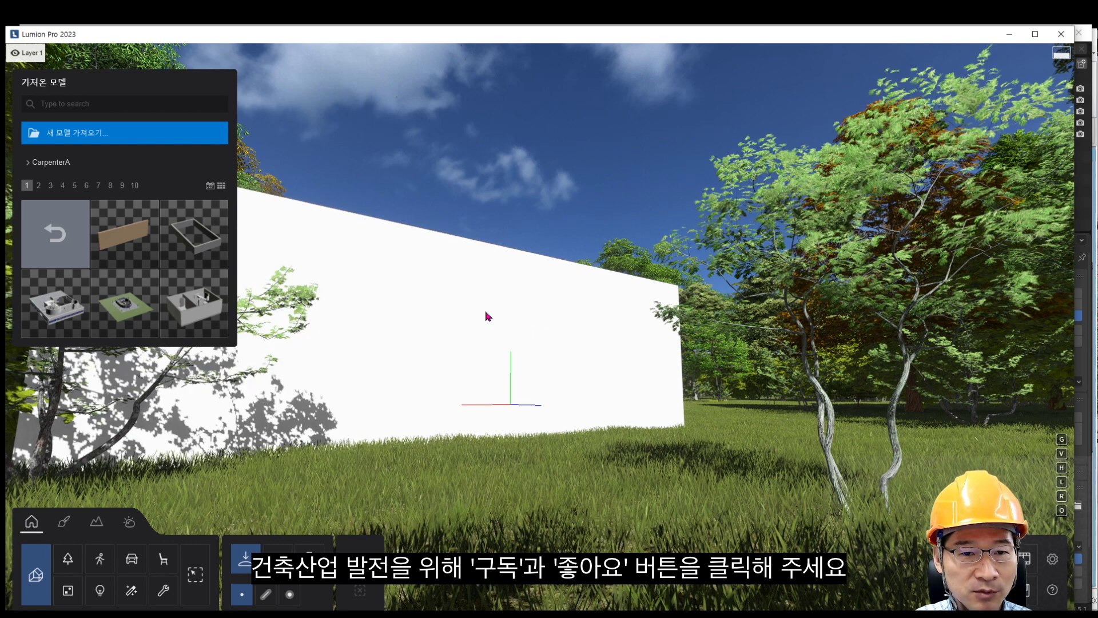
Step: Add foliage to the imported wall's Bright_white material, with some spread and a leaf size of about 23%
{"action": "mouse_move", "coordinate": [197, 247]}
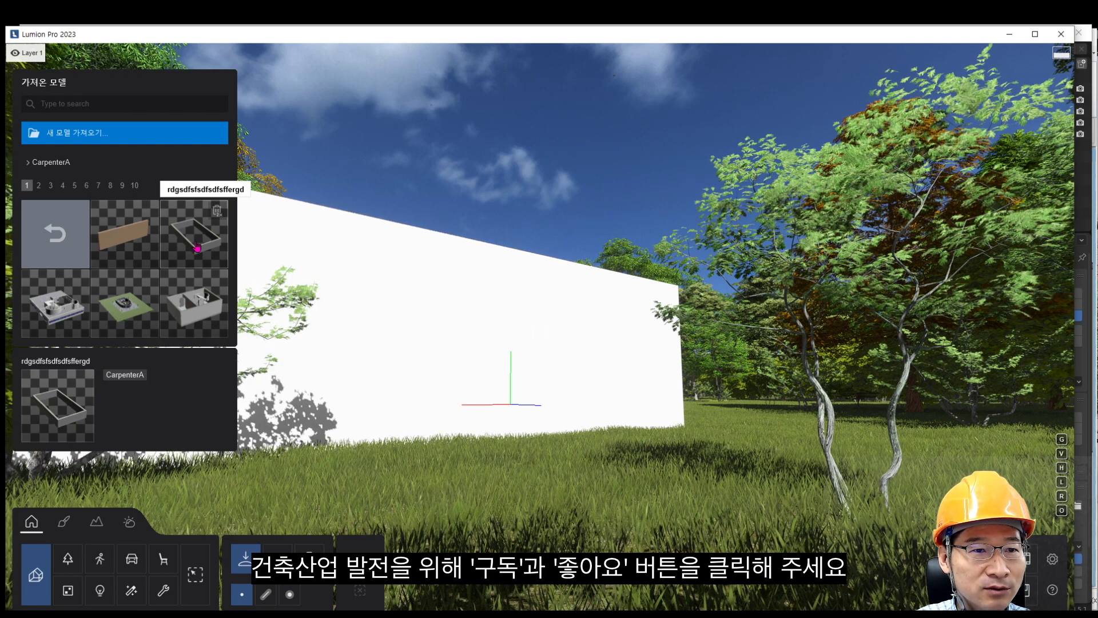
{"action": "left_click", "coordinate": [64, 521]}
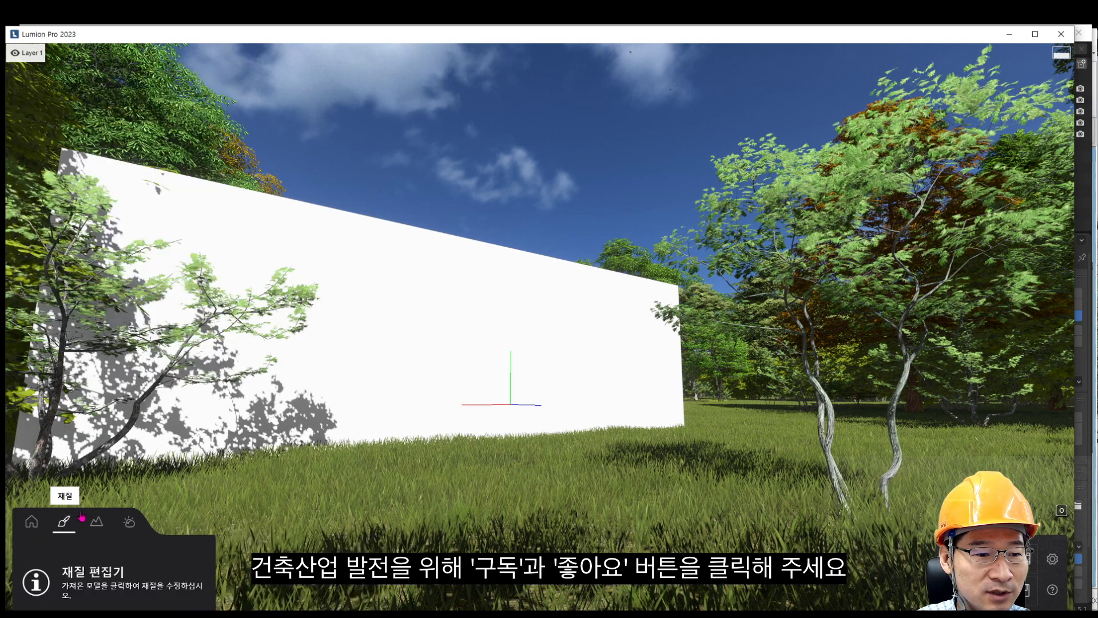
{"action": "left_click", "coordinate": [382, 295]}
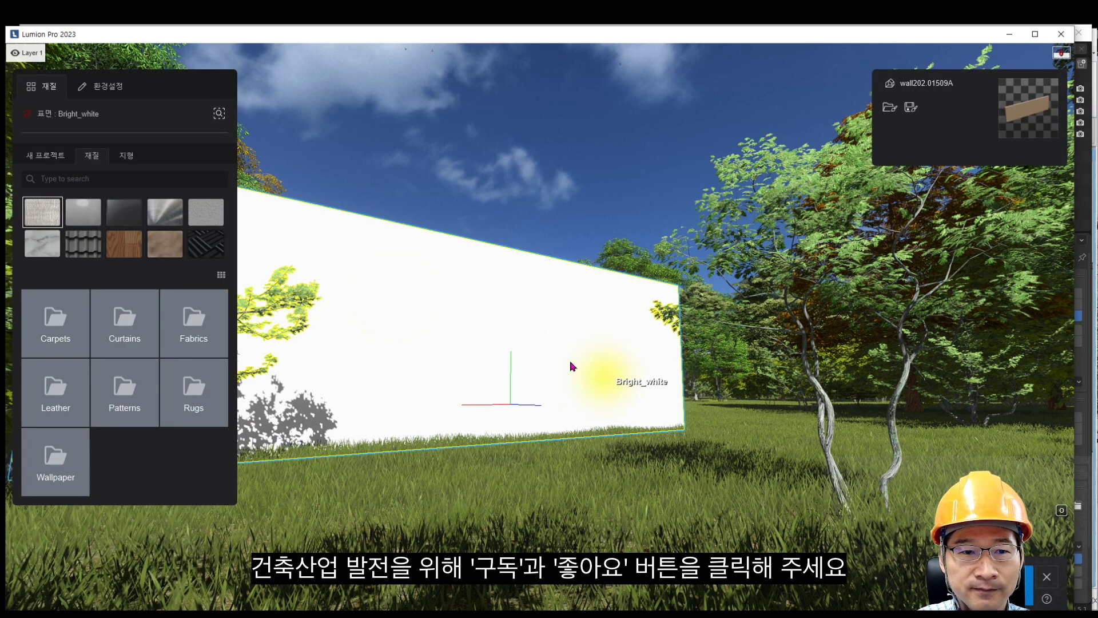
{"action": "left_click", "coordinate": [109, 87]}
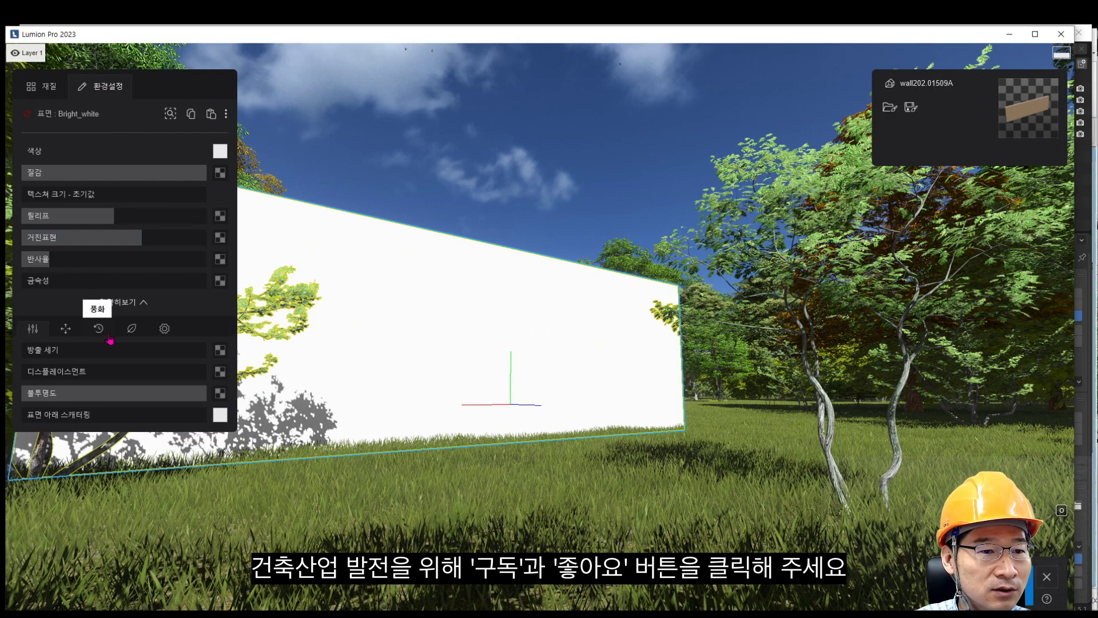
{"action": "left_click", "coordinate": [132, 330]}
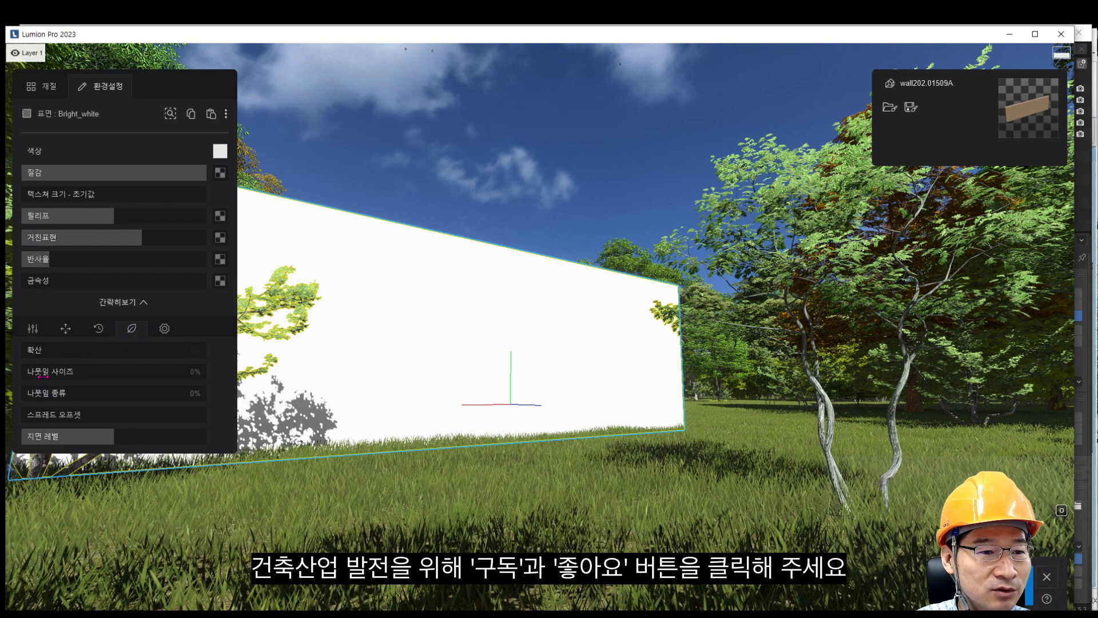
{"action": "left_click_drag", "start_coordinate": [44, 348], "coordinate": [64, 375]}
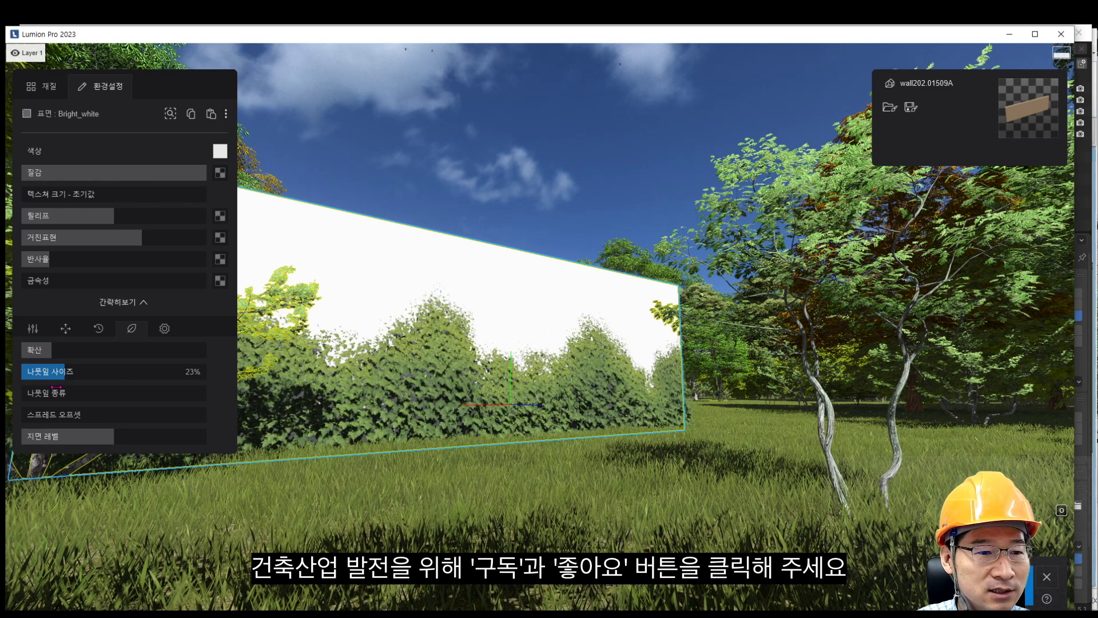
Step: Change the foliage's leaf type, raise its spread offset slightly, and save the wall's material changes
{"action": "left_click", "coordinate": [60, 393]}
{"action": "left_click_drag", "start_coordinate": [56, 416], "coordinate": [71, 415]}
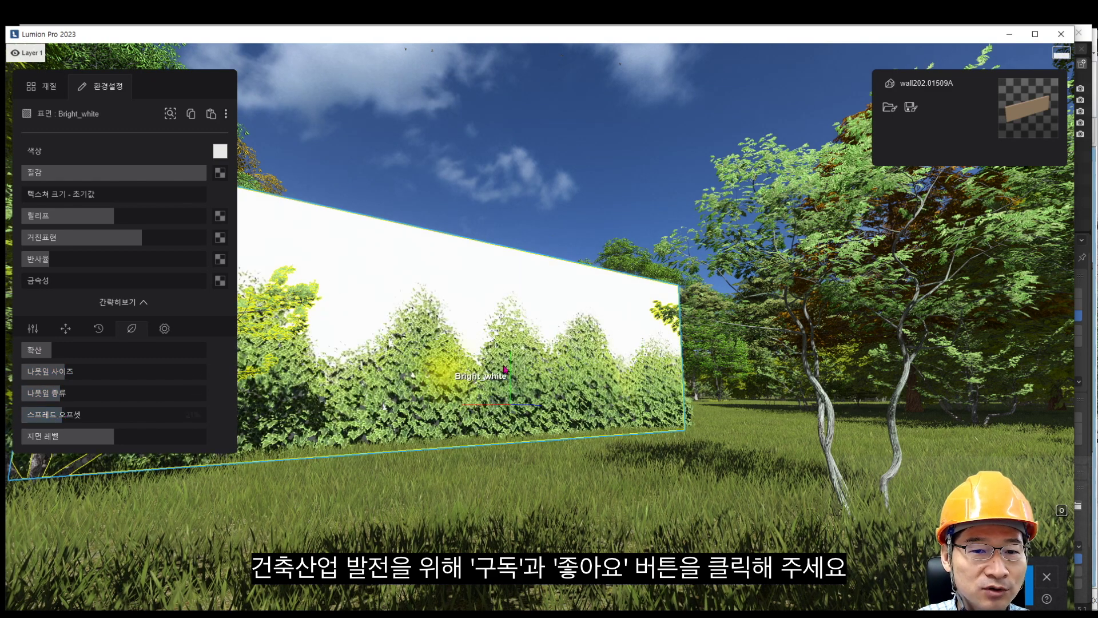
{"action": "left_click", "coordinate": [1028, 583]}
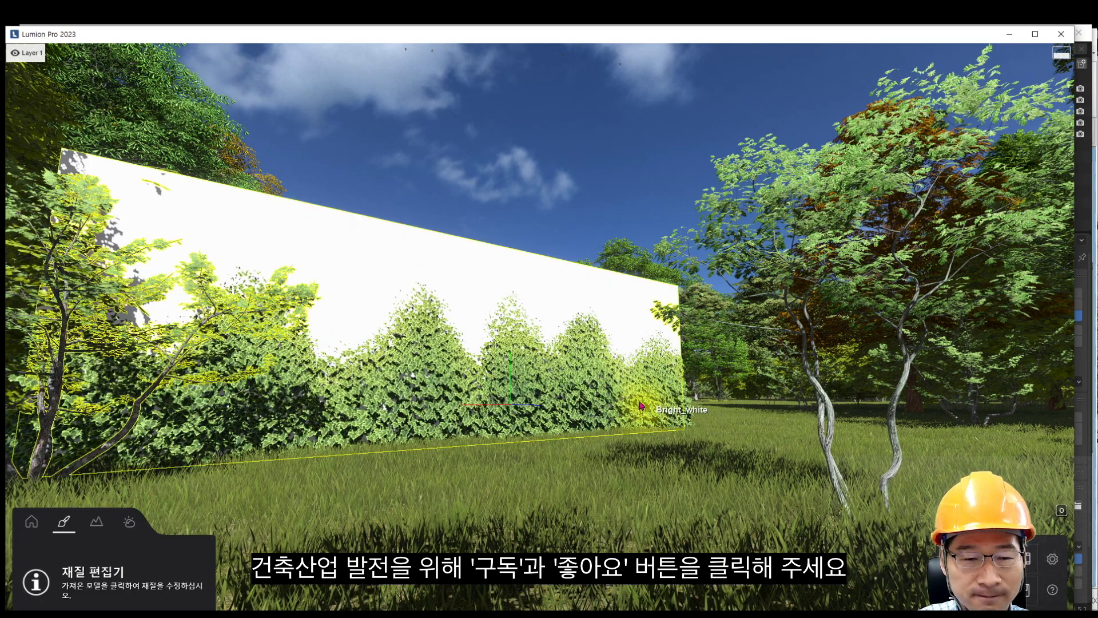
Step: Examine the foliage on the white wall up close, from a distance and behind the nearby tree
{"action": "scroll", "coordinate": [456, 402], "scroll_direction": "up", "scroll_amount": 5}
{"action": "scroll", "coordinate": [456, 403], "scroll_direction": "up", "scroll_amount": 5}
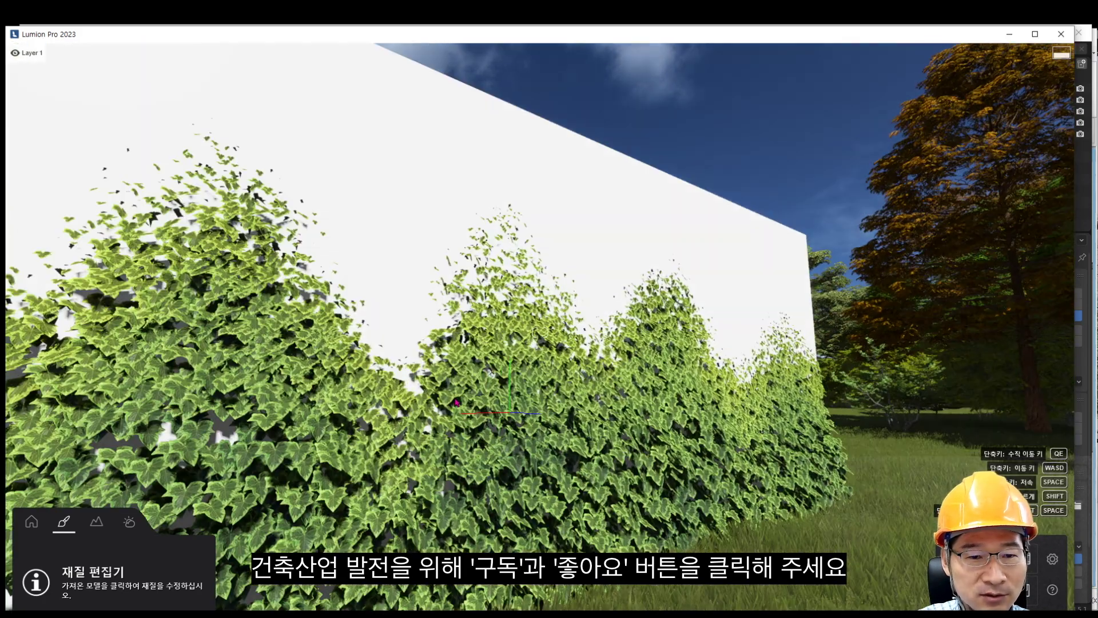
{"action": "scroll", "coordinate": [528, 319], "scroll_direction": "up", "scroll_amount": 3}
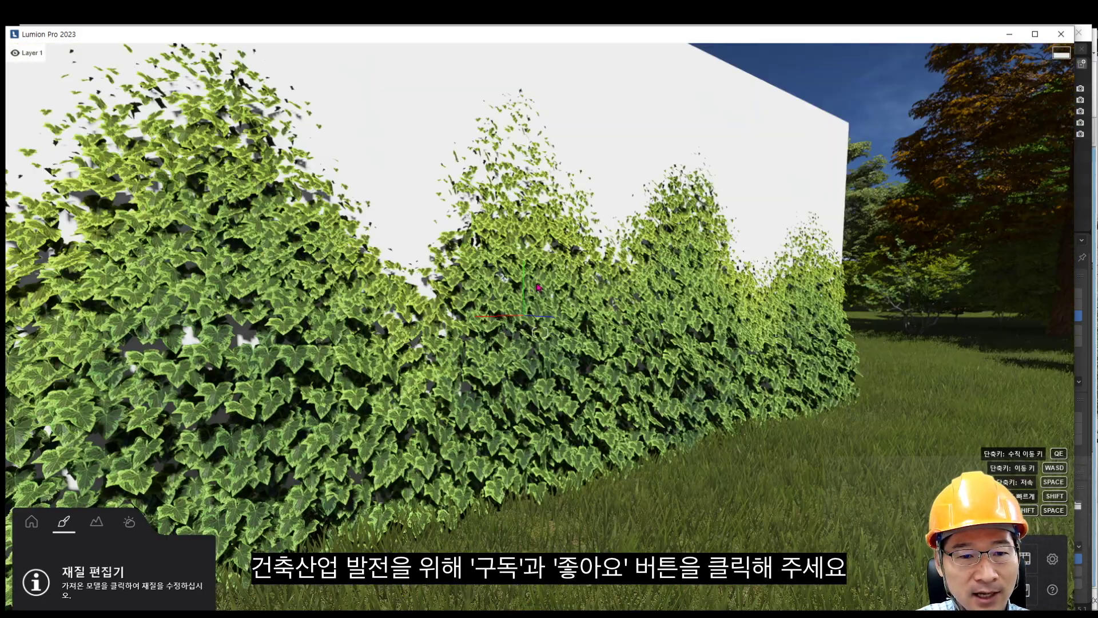
{"action": "scroll", "coordinate": [547, 324], "scroll_direction": "down", "scroll_amount": 5}
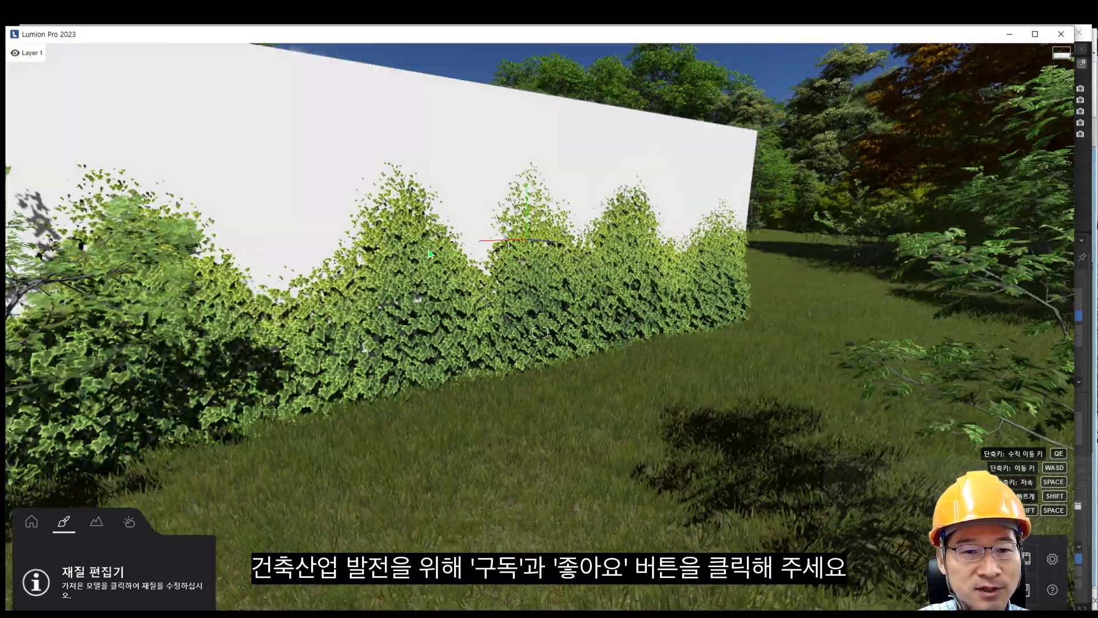
{"action": "scroll", "coordinate": [430, 253], "scroll_direction": "down", "scroll_amount": 2}
{"action": "scroll", "coordinate": [571, 285], "scroll_direction": "up", "scroll_amount": 4}
{"action": "scroll", "coordinate": [636, 330], "scroll_direction": "up", "scroll_amount": 4}
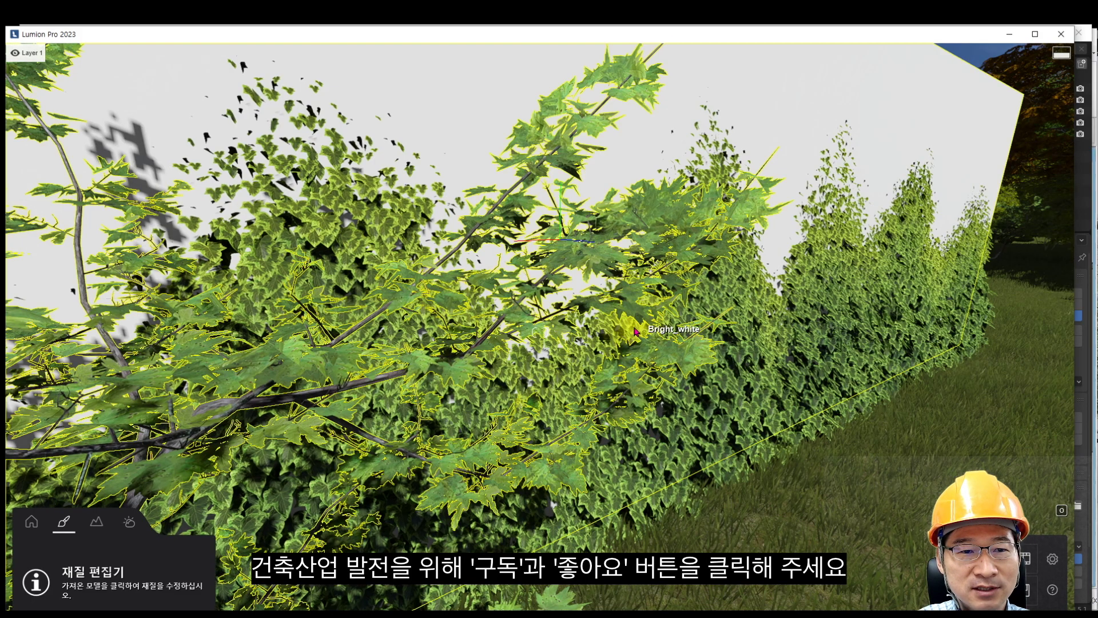
{"action": "scroll", "coordinate": [636, 330], "scroll_direction": "down", "scroll_amount": 5}
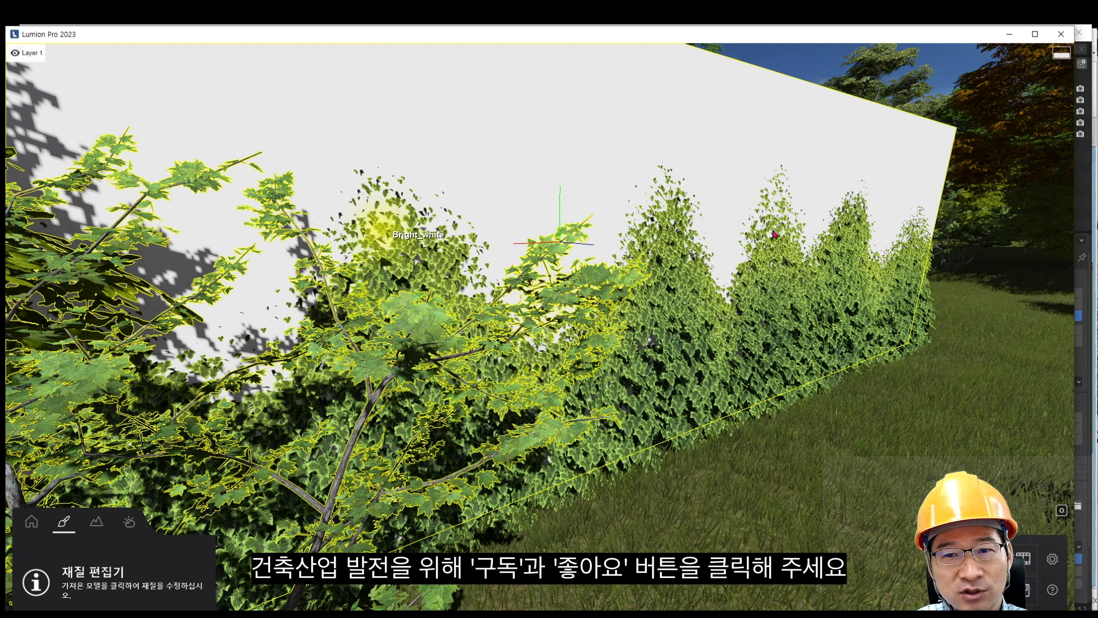
{"action": "scroll", "coordinate": [617, 327], "scroll_direction": "down", "scroll_amount": 2}
{"action": "scroll", "coordinate": [618, 327], "scroll_direction": "down", "scroll_amount": 3}
{"action": "scroll", "coordinate": [540, 350], "scroll_direction": "up", "scroll_amount": 4}
{"action": "scroll", "coordinate": [540, 350], "scroll_direction": "down", "scroll_amount": 3}
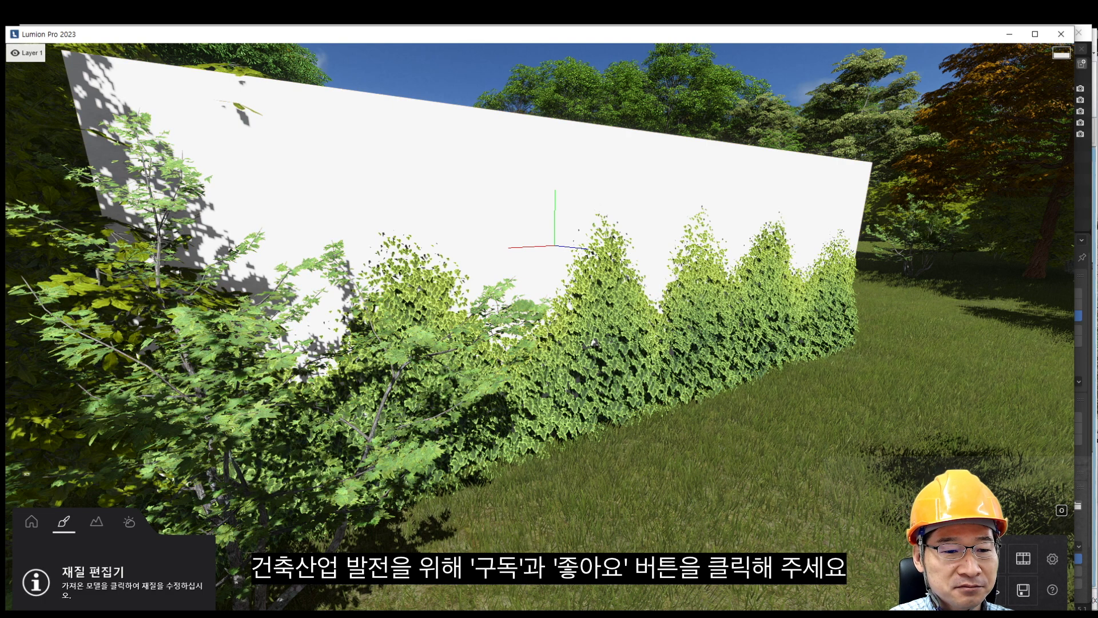
Step: Switch to SketchUp 2023 and create a new model from the carpenterA millimetre template
{"action": "key", "text": "super"}
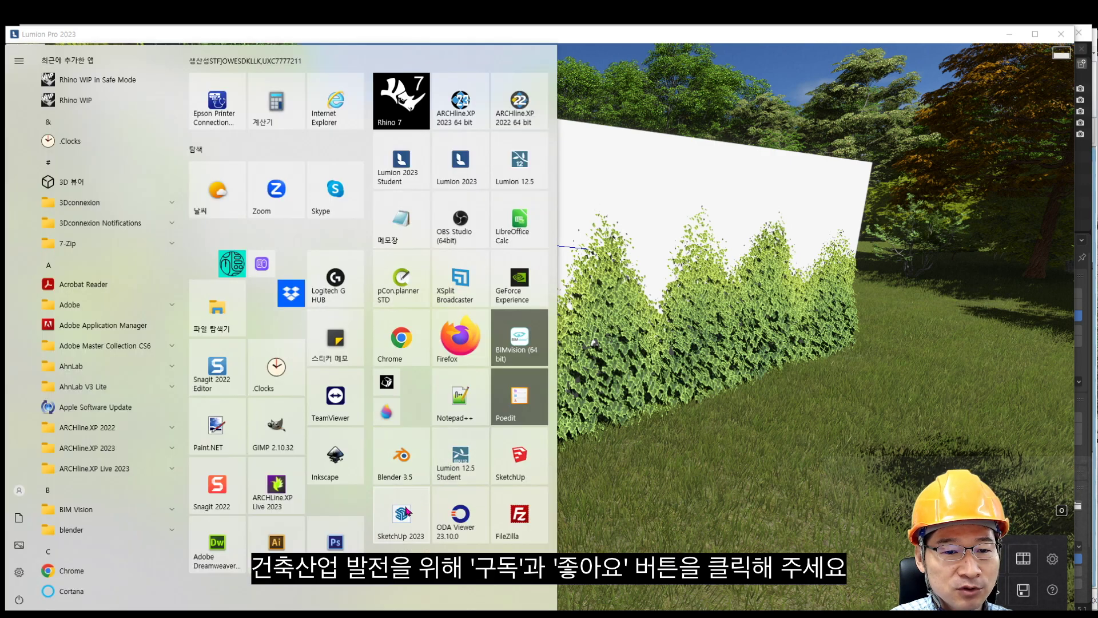
{"action": "key", "text": "super"}
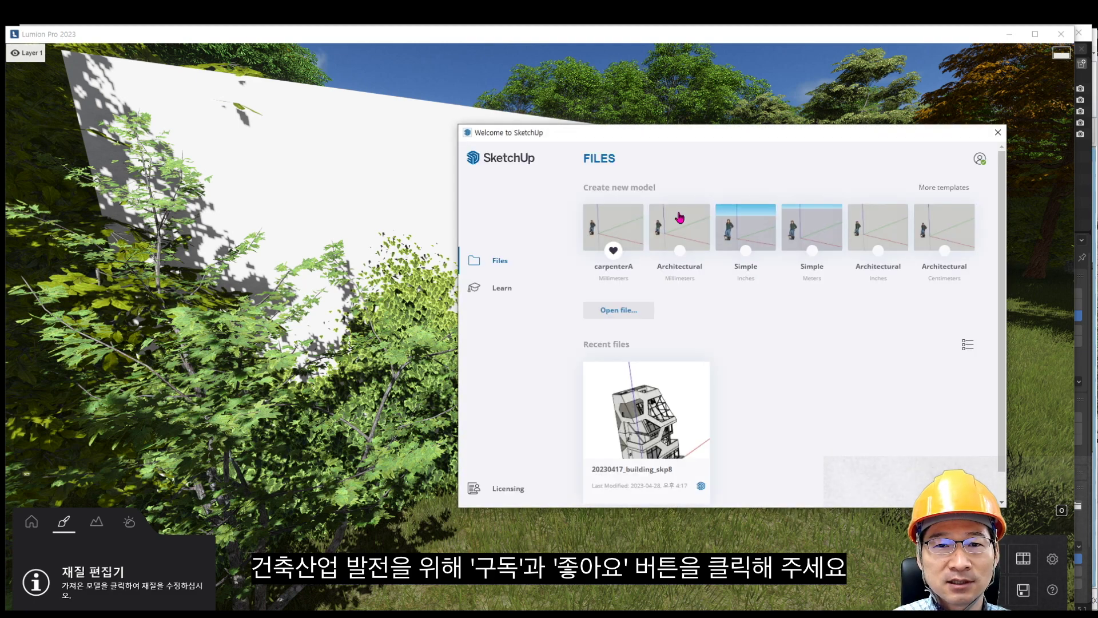
{"action": "left_click", "coordinate": [615, 231]}
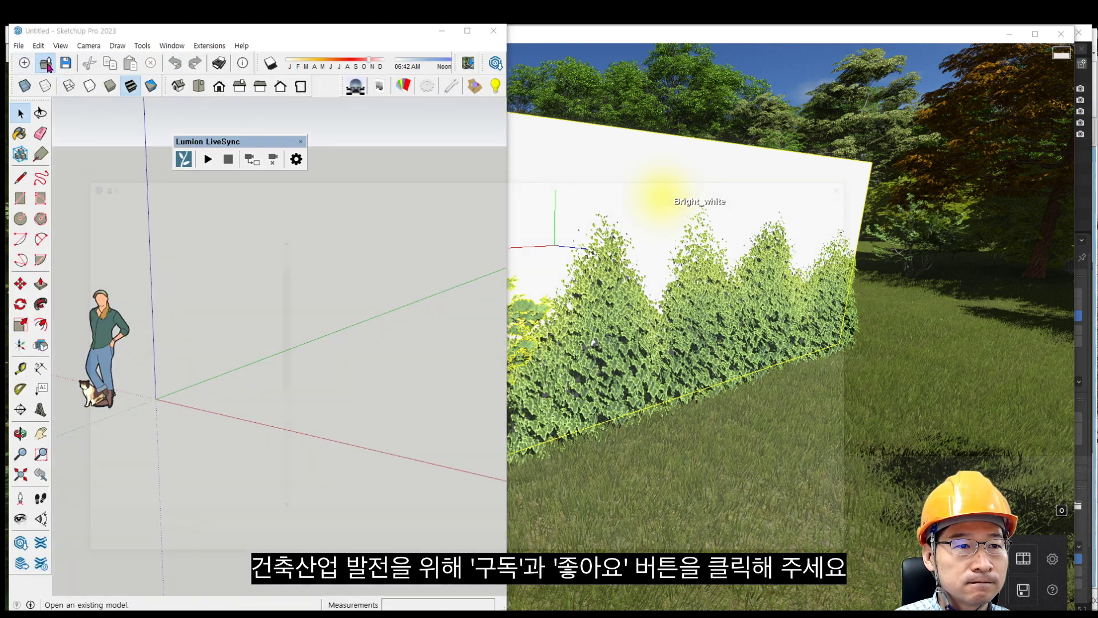
Step: Open wall.skp from the Desktop
{"action": "left_click", "coordinate": [45, 63]}
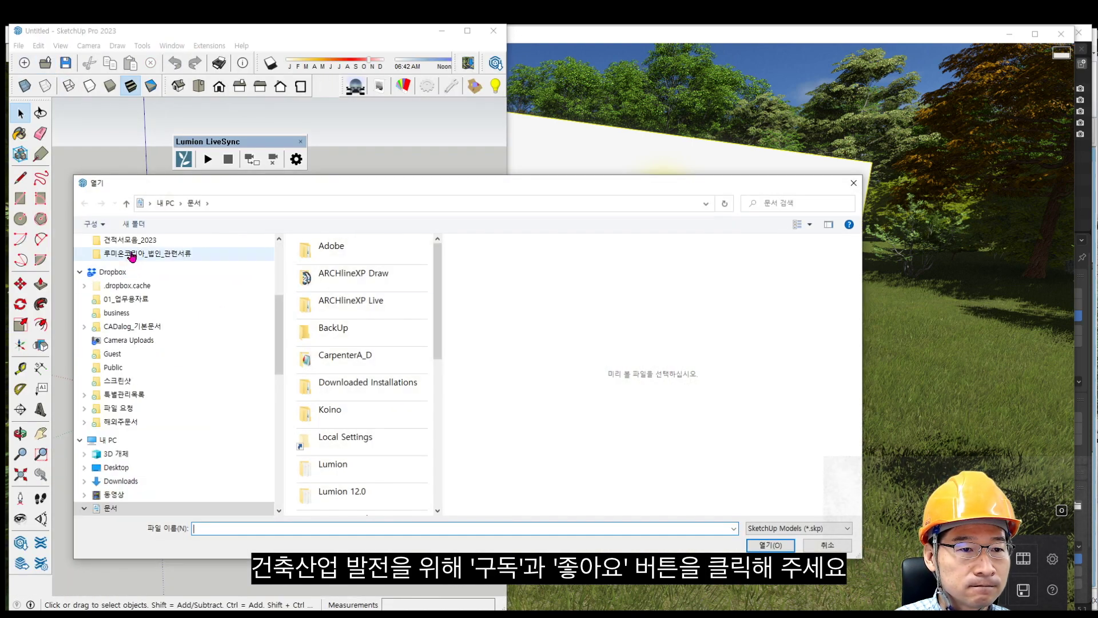
{"action": "scroll", "coordinate": [137, 266], "scroll_direction": "up", "scroll_amount": 5}
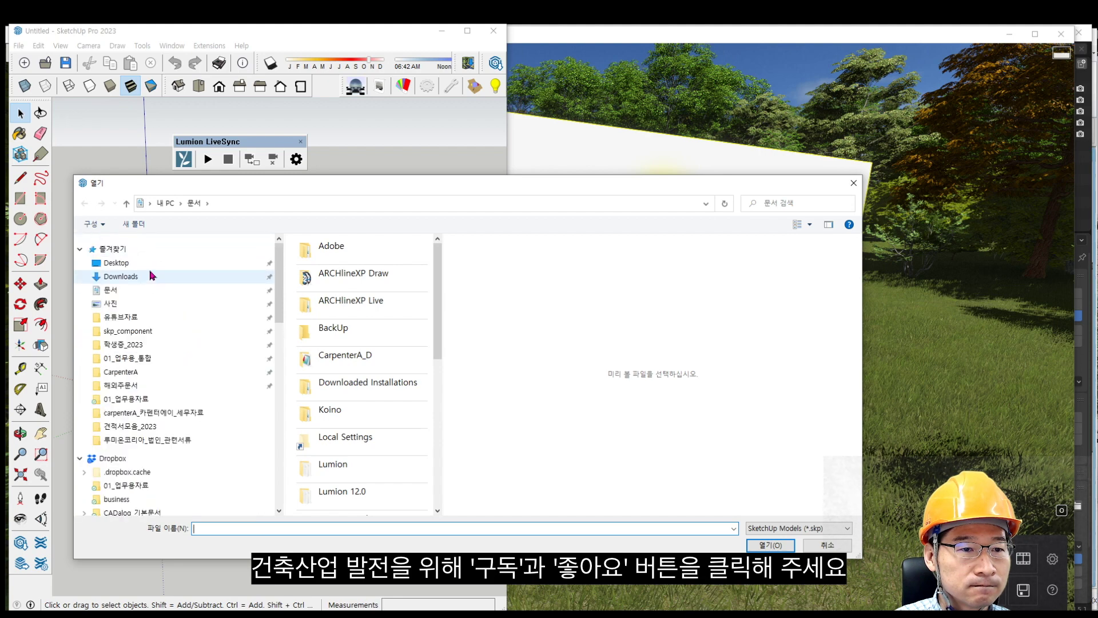
{"action": "left_click", "coordinate": [135, 263]}
{"action": "left_click", "coordinate": [349, 318]}
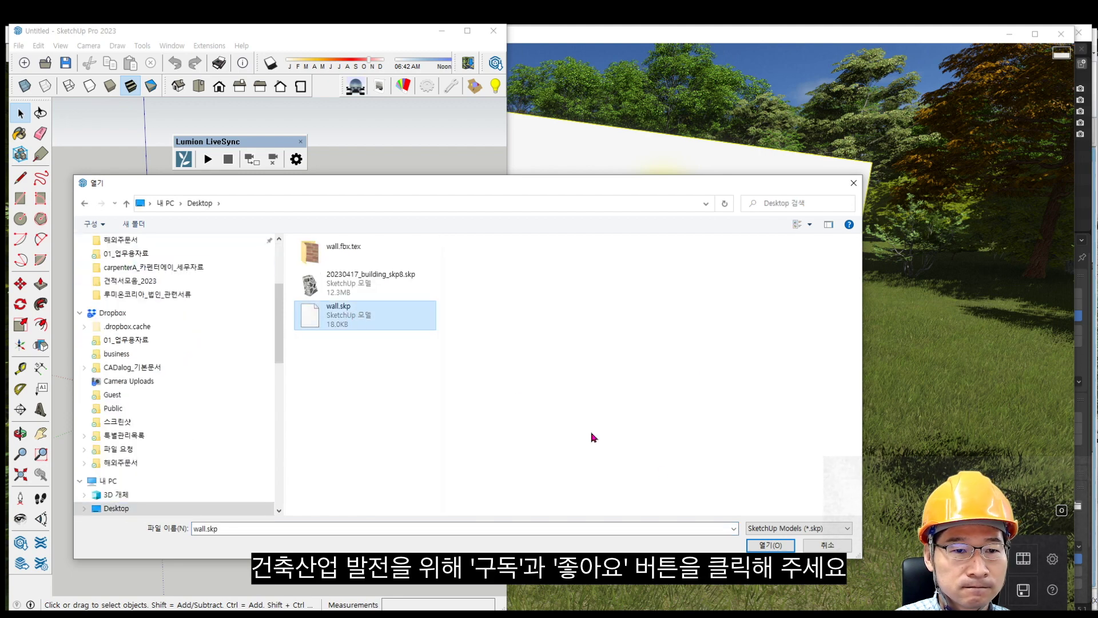
{"action": "left_click", "coordinate": [769, 545]}
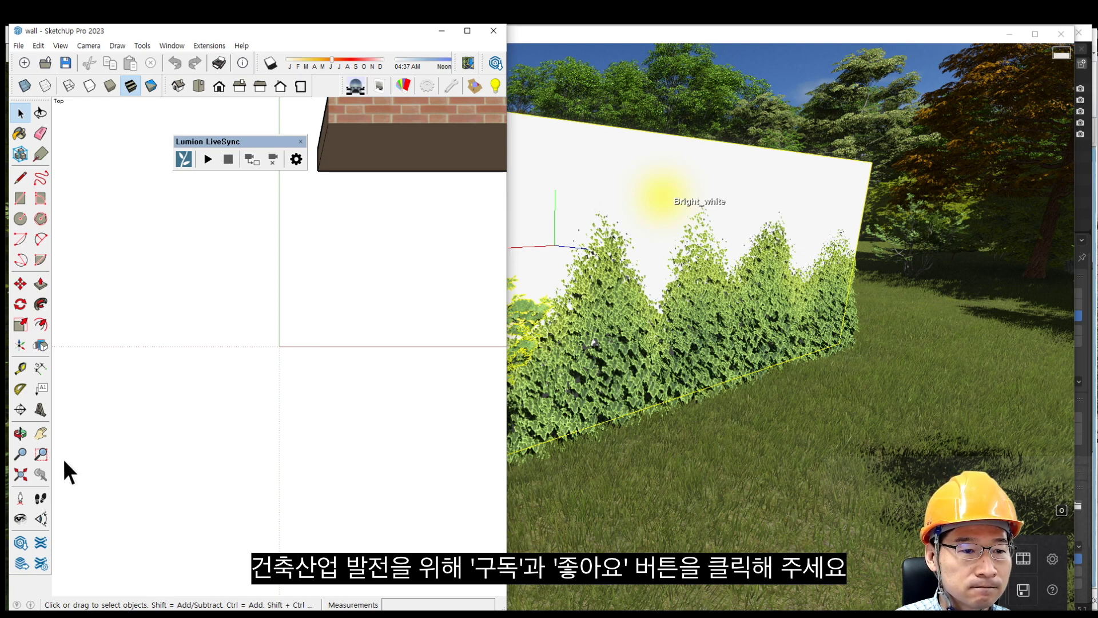
Step: Sketch a small rectangle of about 327 by 100 mm on the ground in front of the wall
{"action": "left_click", "coordinate": [24, 476]}
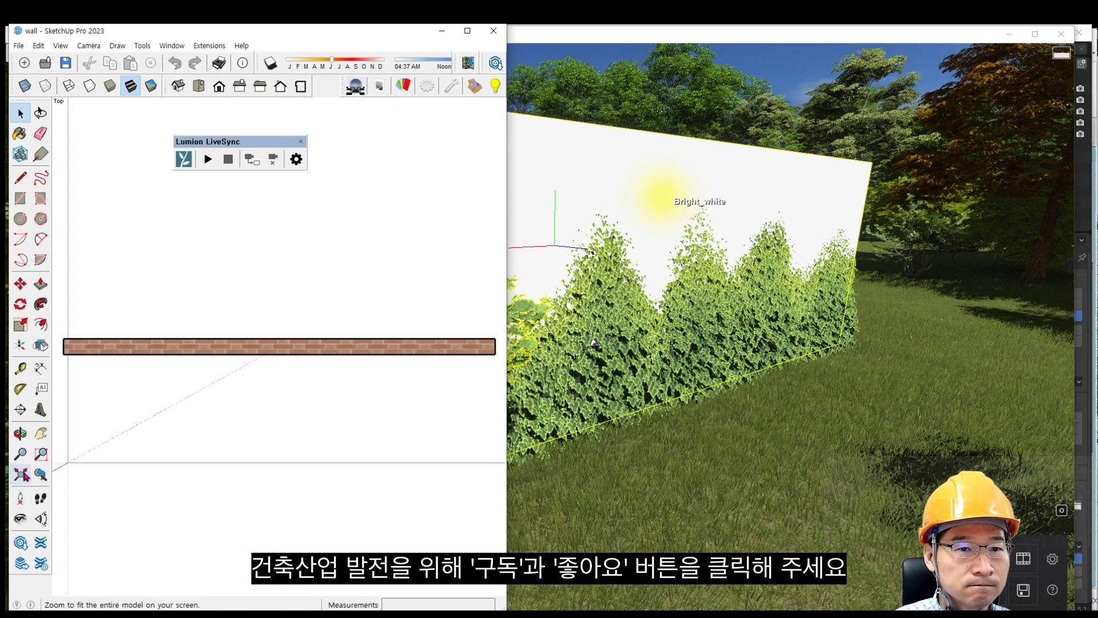
{"action": "middle_click_drag", "start_coordinate": [193, 442], "coordinate": [358, 359]}
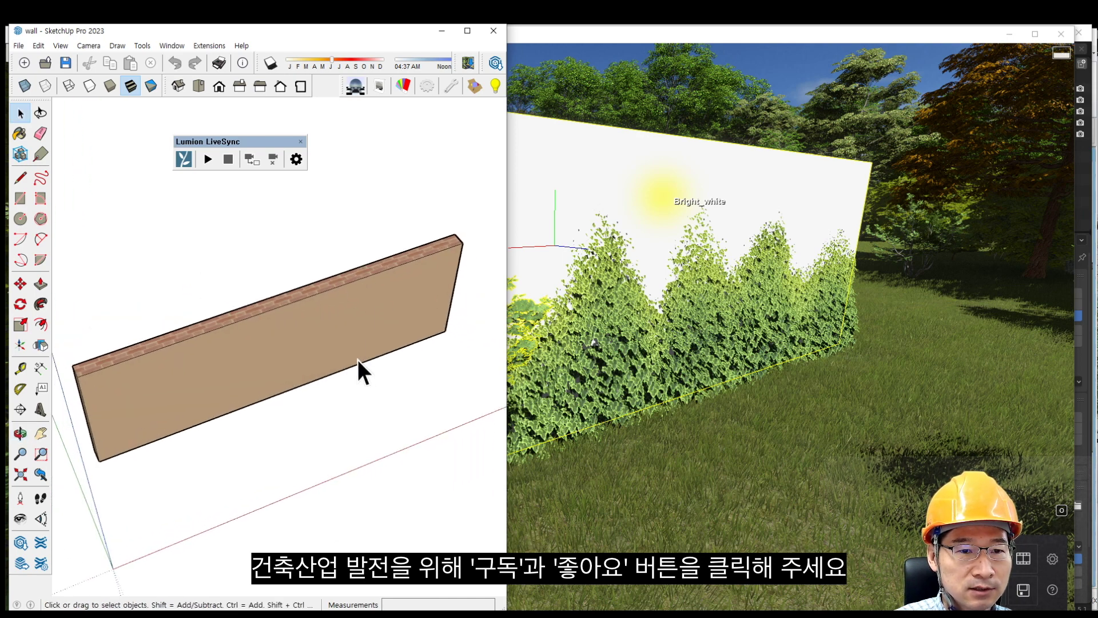
{"action": "scroll", "coordinate": [272, 369], "scroll_direction": "up", "scroll_amount": 3}
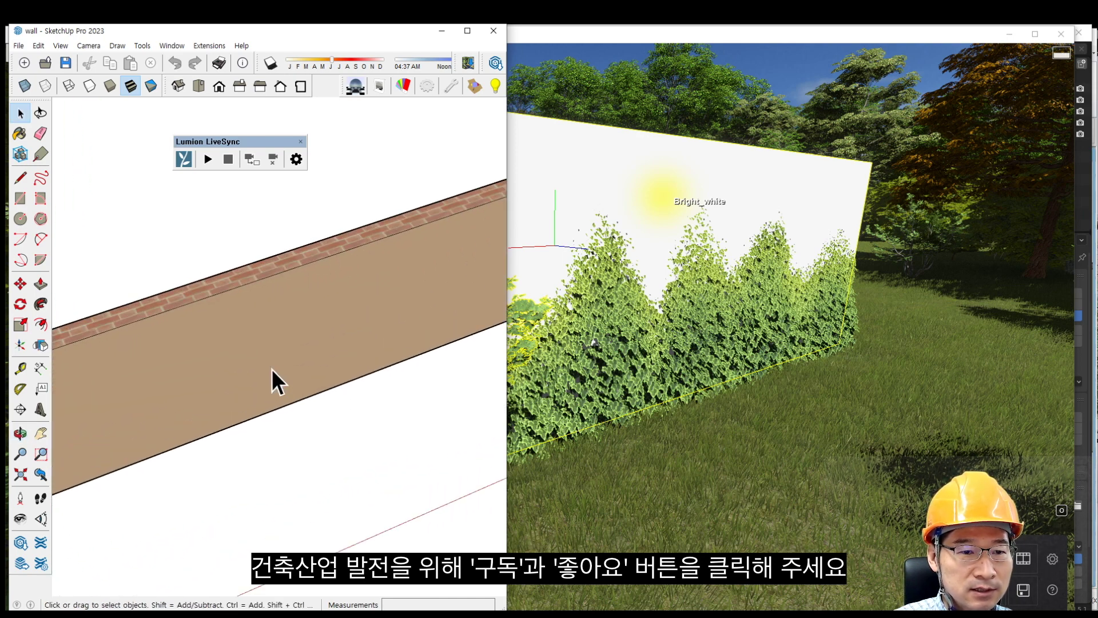
{"action": "left_click", "coordinate": [20, 198]}
{"action": "scroll", "coordinate": [304, 424], "scroll_direction": "up", "scroll_amount": 2}
{"action": "left_click", "coordinate": [255, 426]}
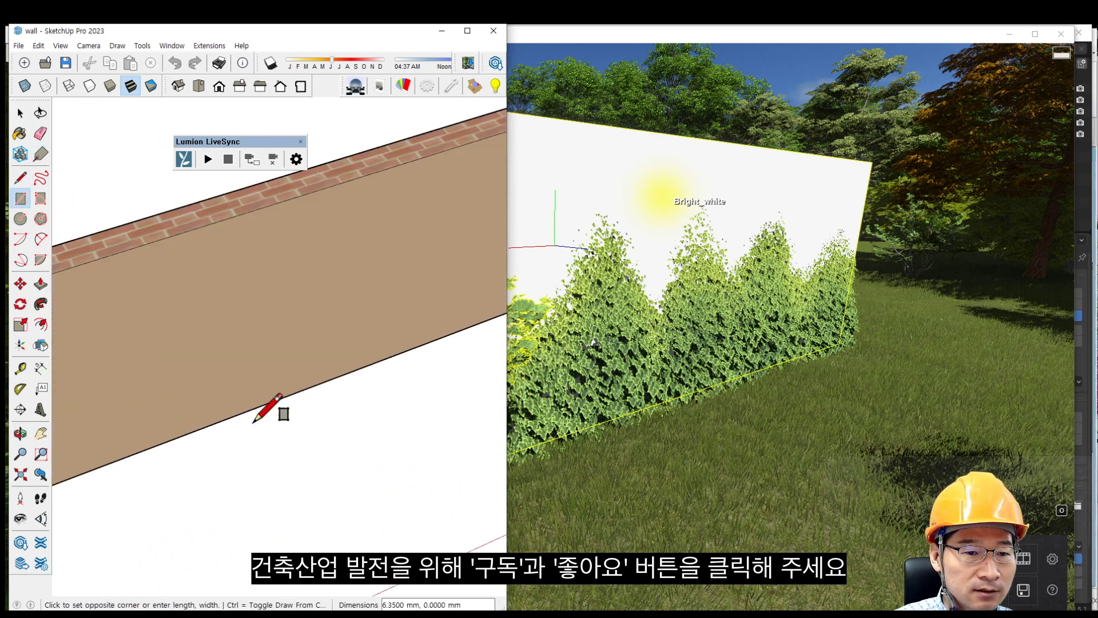
{"action": "left_click", "coordinate": [285, 413]}
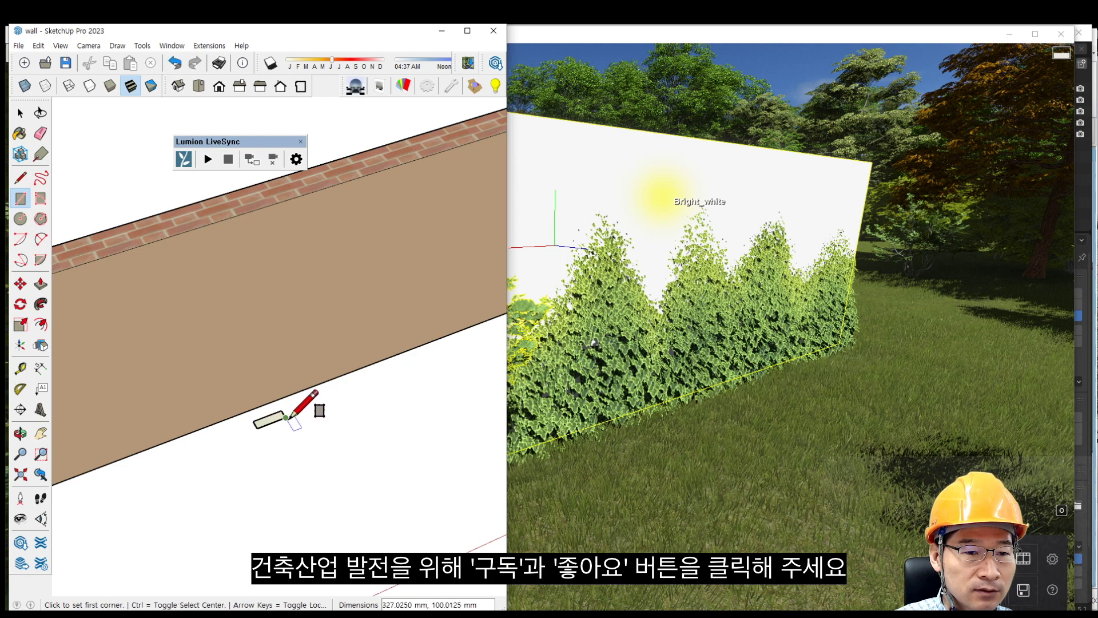
Step: Extrude the small rectangle upward by about 1011 mm into an upright block
{"action": "left_click", "coordinate": [41, 284]}
{"action": "scroll", "coordinate": [252, 436], "scroll_direction": "up", "scroll_amount": 2}
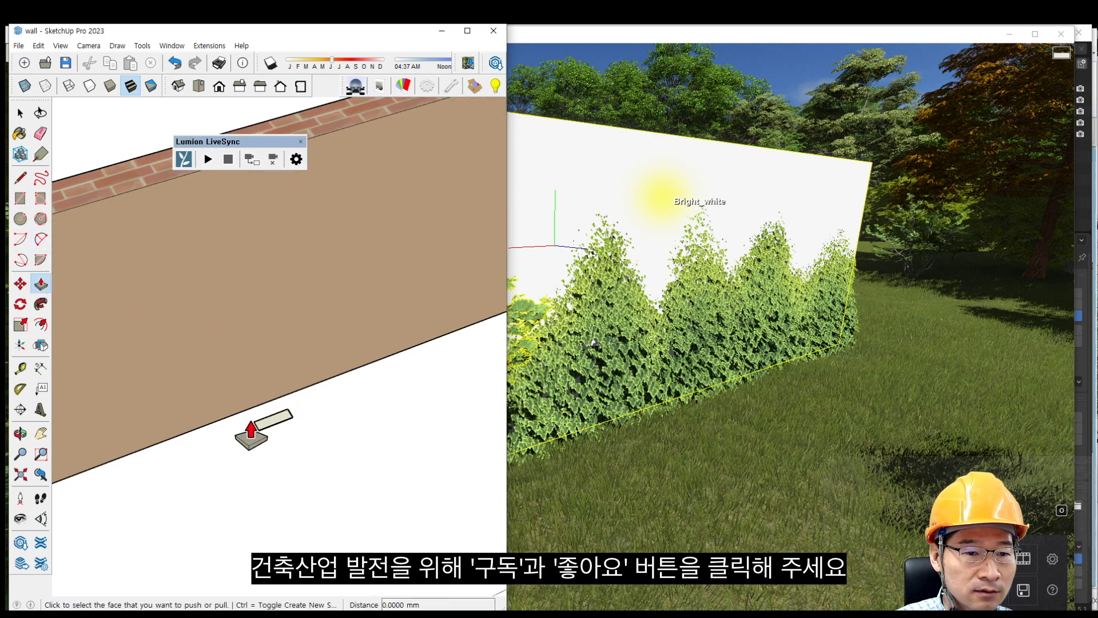
{"action": "left_click", "coordinate": [263, 423]}
{"action": "left_click", "coordinate": [290, 304]}
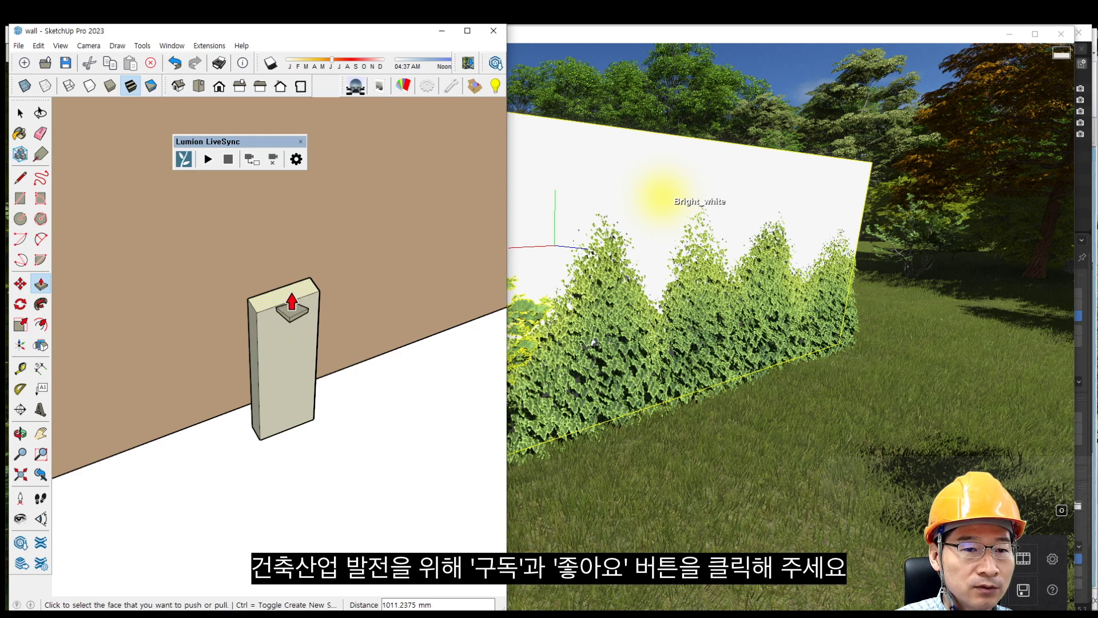
{"action": "key", "text": "space"}
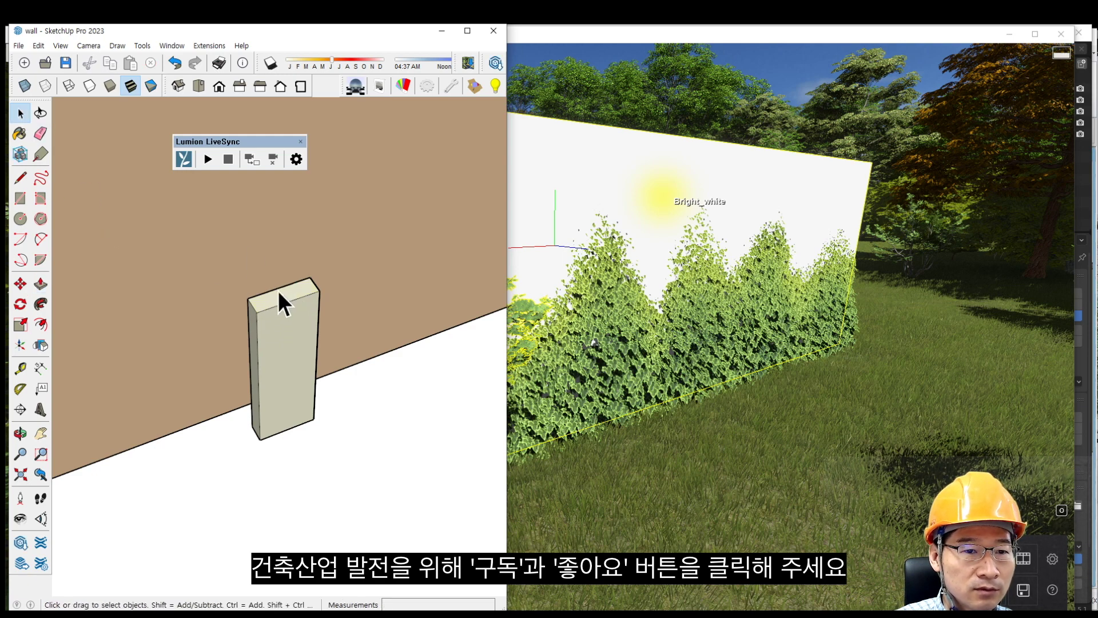
Step: Slant the block by moving its top face about 329 mm sideways, and extrude that face upward about 649 mm
{"action": "left_click", "coordinate": [21, 284]}
{"action": "left_click", "coordinate": [249, 312]}
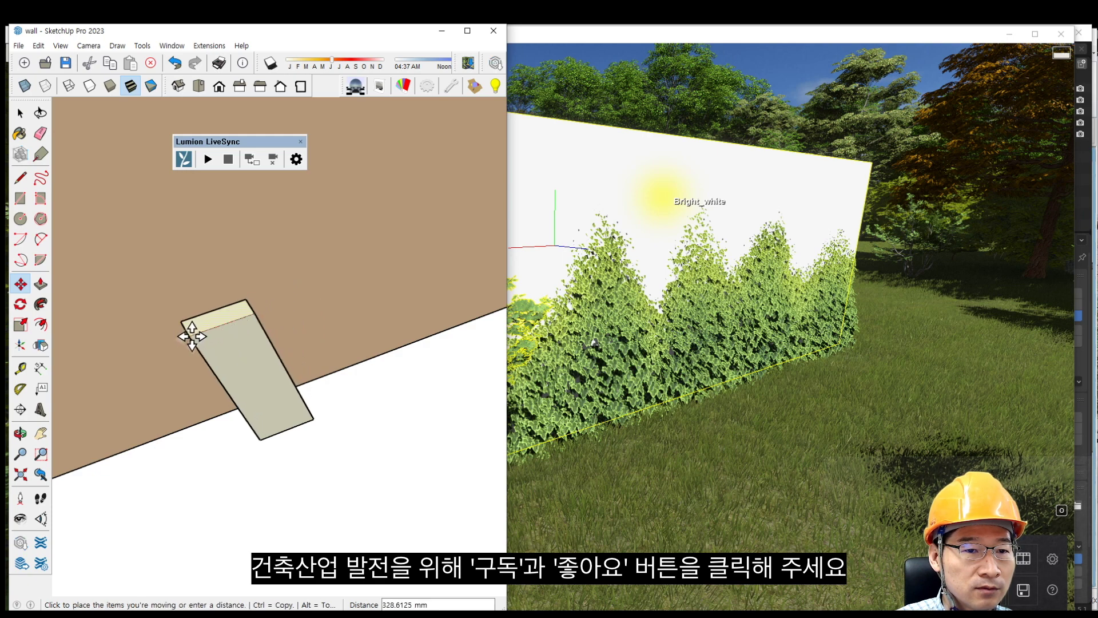
{"action": "left_click", "coordinate": [190, 334]}
{"action": "left_click", "coordinate": [41, 285]}
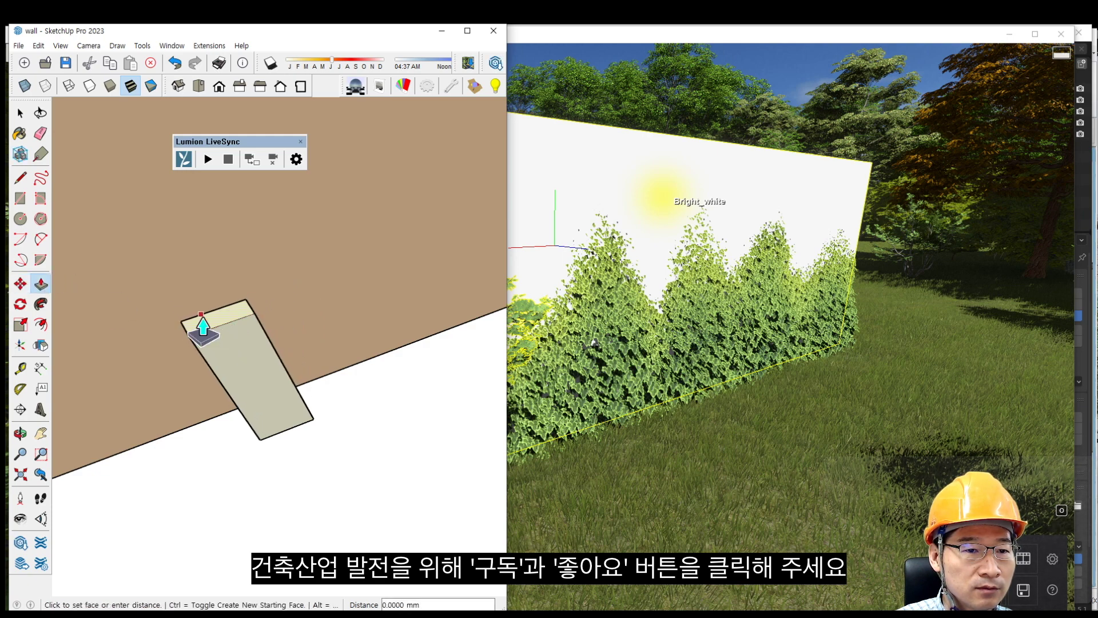
{"action": "left_click", "coordinate": [216, 217]}
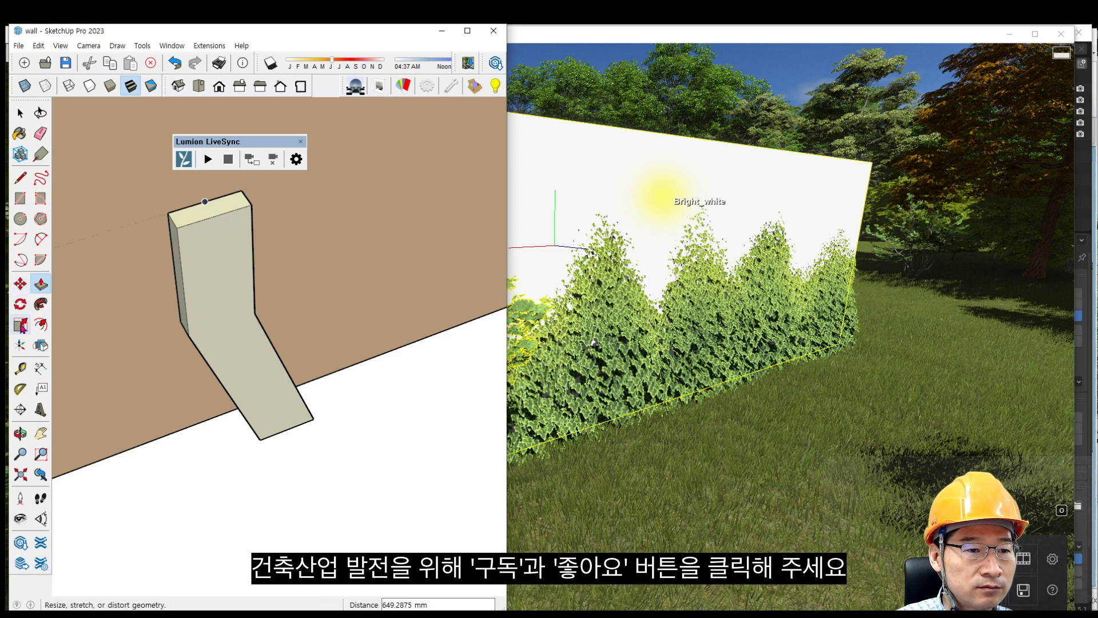
Step: Taper the upper part of the block by scaling its top face down along the red axis and slightly in depth
{"action": "left_click", "coordinate": [21, 326]}
{"action": "left_click", "coordinate": [173, 220]}
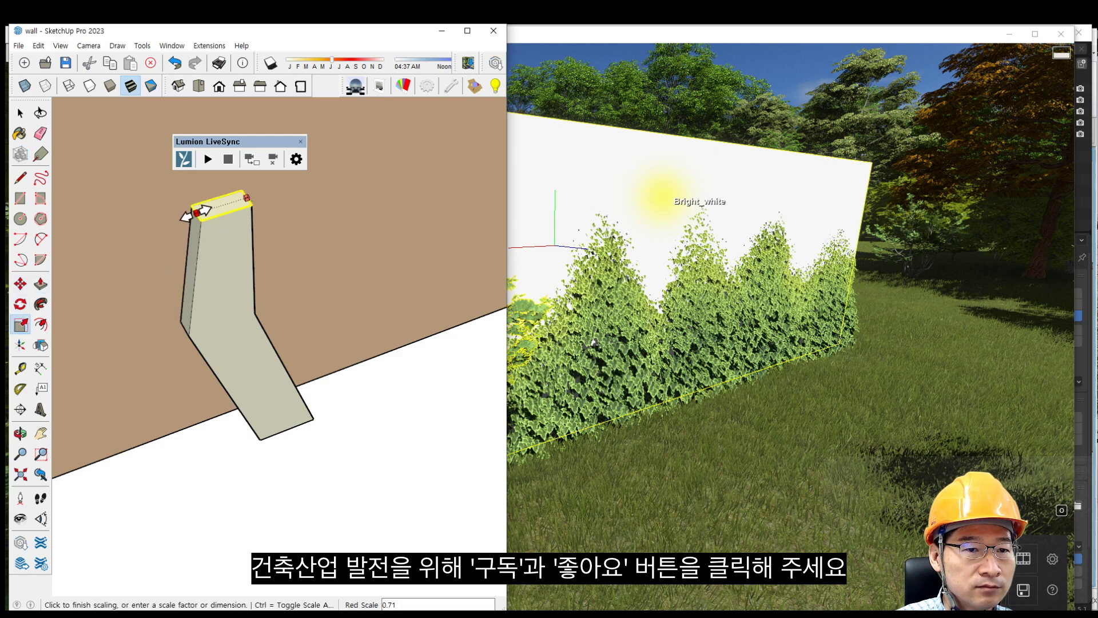
{"action": "left_click", "coordinate": [205, 210]}
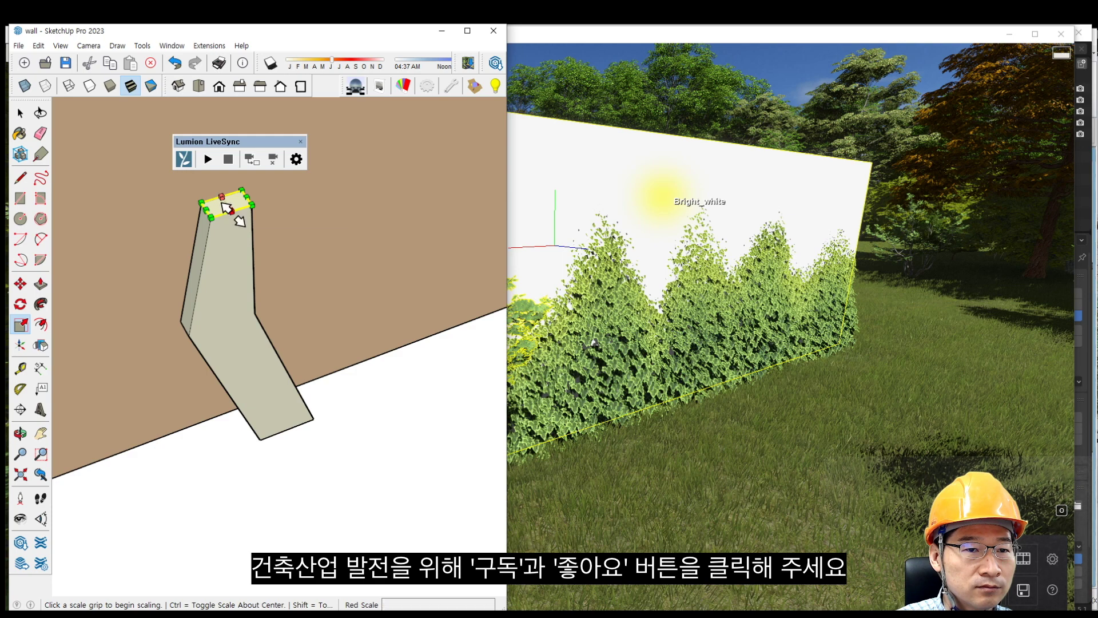
{"action": "left_click", "coordinate": [230, 208]}
{"action": "left_click", "coordinate": [228, 207]}
Step: Extrude the block's tapered top face upward by about 391 mm
{"action": "left_click", "coordinate": [41, 284]}
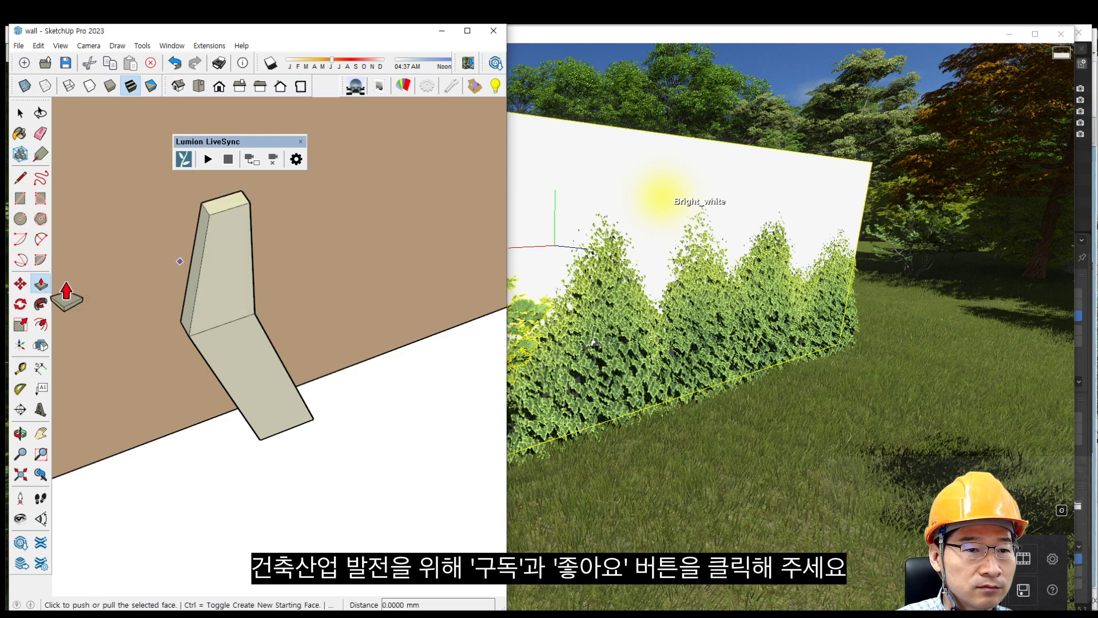
{"action": "left_click", "coordinate": [225, 215]}
{"action": "left_click", "coordinate": [225, 140]}
{"action": "scroll", "coordinate": [254, 309], "scroll_direction": "down", "scroll_amount": 1}
{"action": "scroll", "coordinate": [255, 306], "scroll_direction": "down", "scroll_amount": 2}
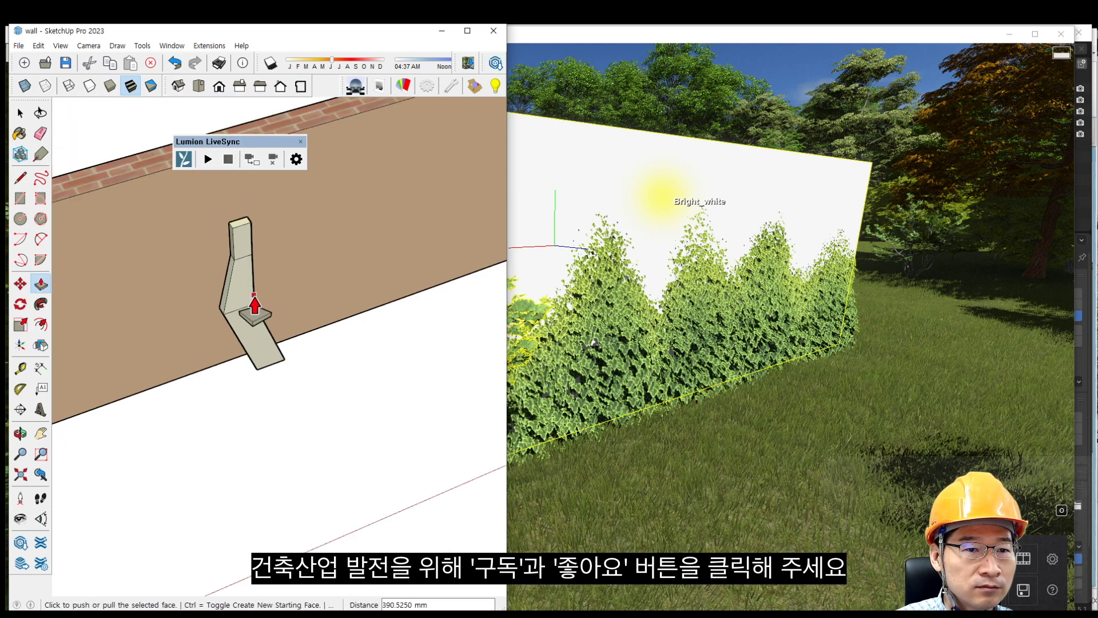
{"action": "scroll", "coordinate": [252, 235], "scroll_direction": "up", "scroll_amount": 2}
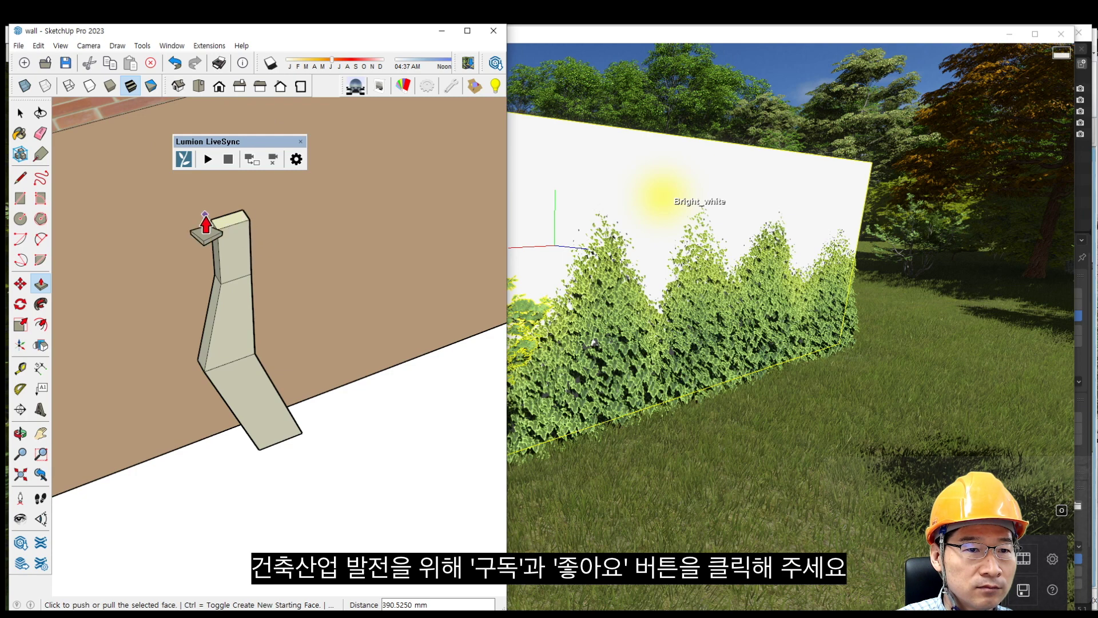
Step: Adjust the block's top segment by moving its top face up slightly and then down by about 195 mm
{"action": "left_click", "coordinate": [20, 112]}
{"action": "scroll", "coordinate": [229, 227], "scroll_direction": "up", "scroll_amount": 1}
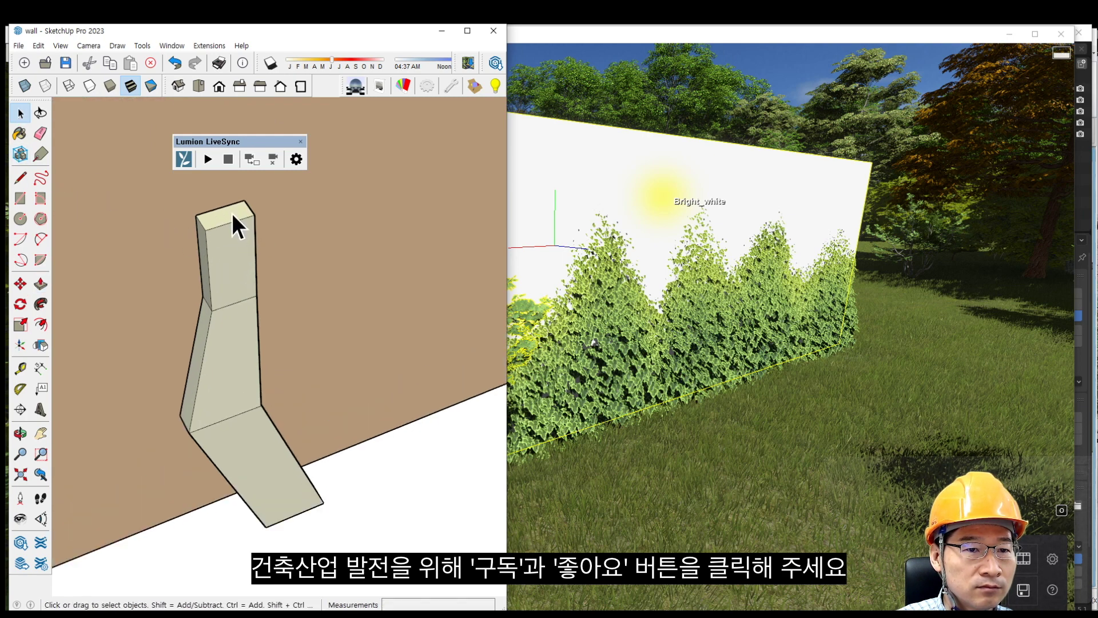
{"action": "key", "text": "m"}
{"action": "left_click", "coordinate": [200, 221]}
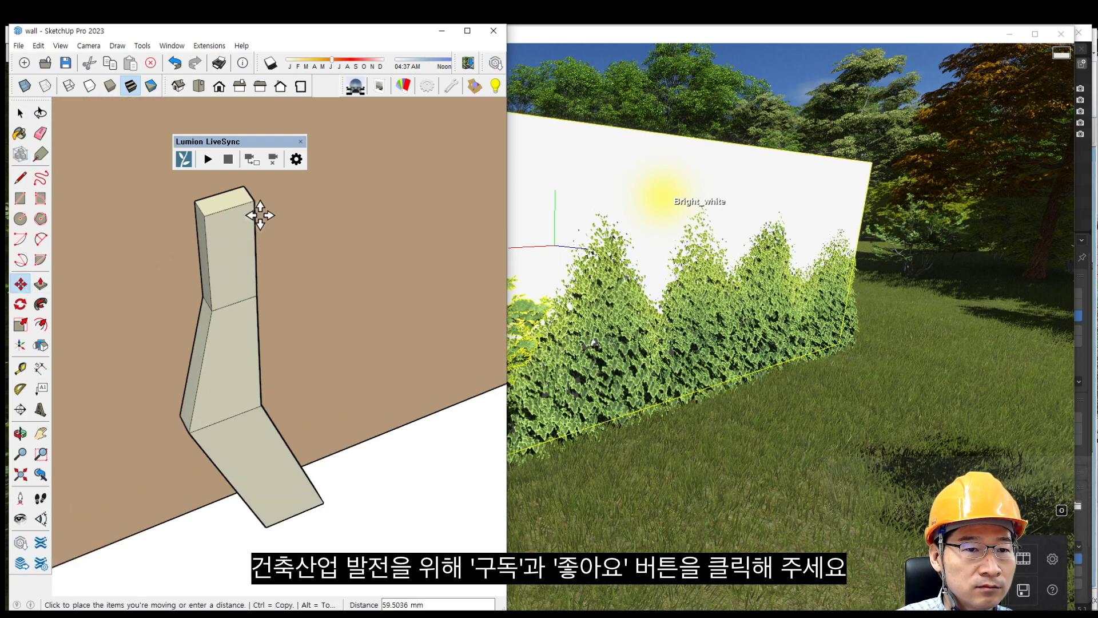
{"action": "left_click", "coordinate": [225, 196]}
{"action": "left_click", "coordinate": [226, 200]}
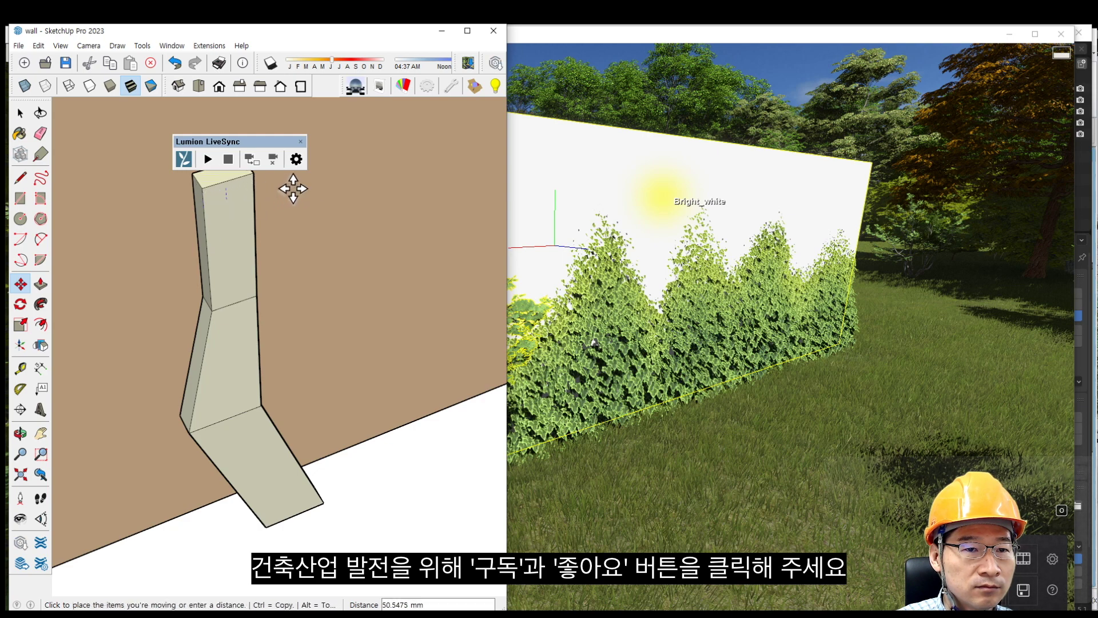
{"action": "left_click", "coordinate": [290, 237]}
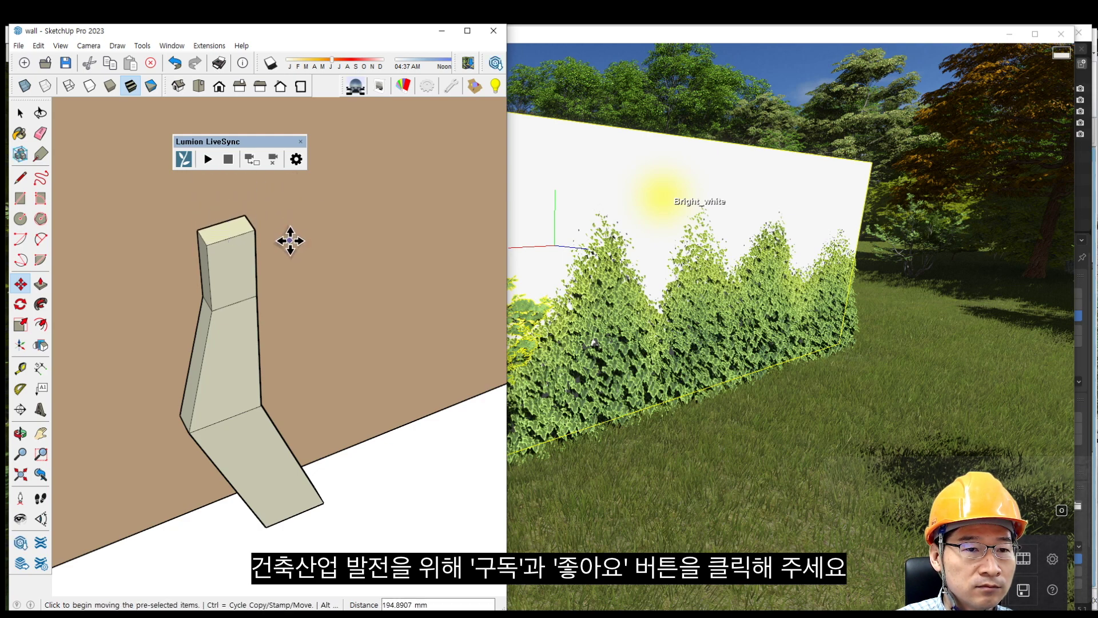
Step: Extrude the block's top face upward by about 140 mm
{"action": "left_click", "coordinate": [41, 285]}
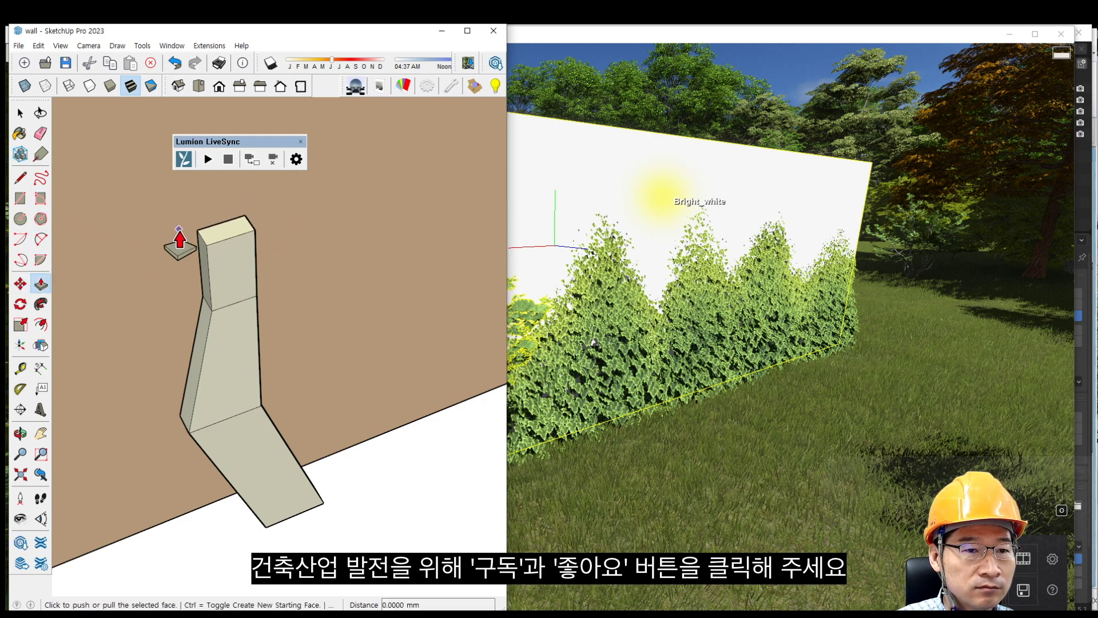
{"action": "left_click", "coordinate": [218, 235]}
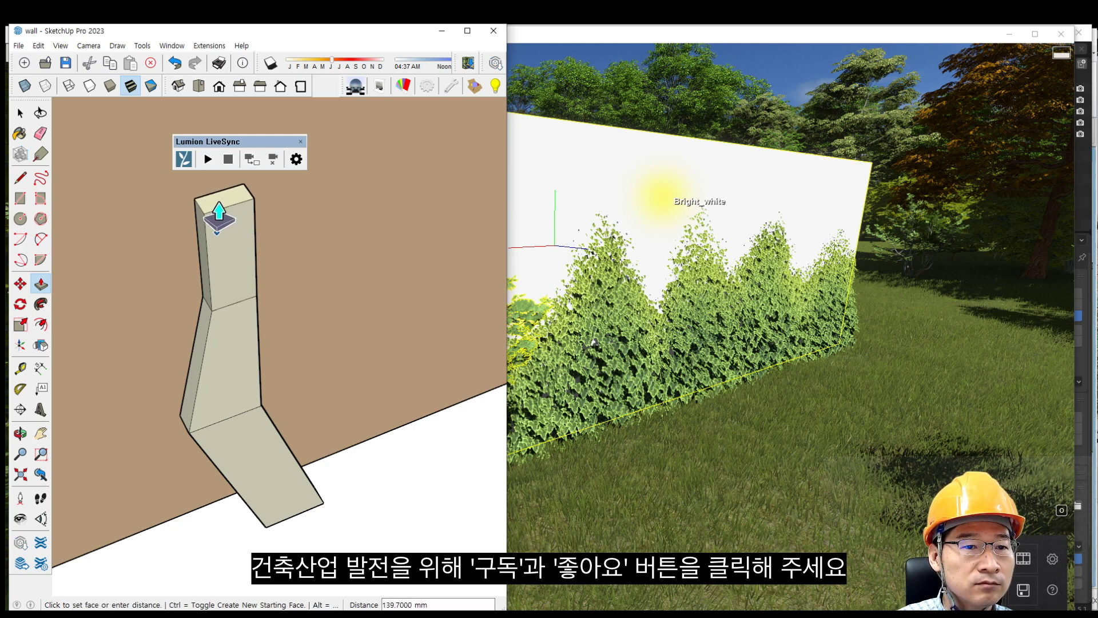
{"action": "left_click", "coordinate": [218, 218]}
{"action": "left_click", "coordinate": [20, 112]}
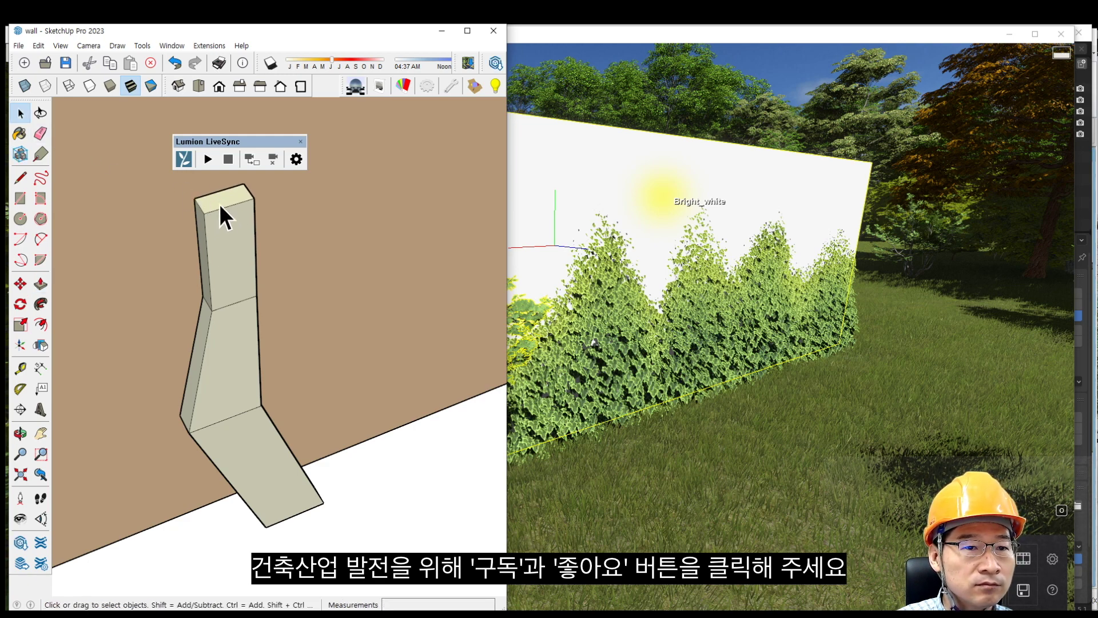
{"action": "key", "text": "m"}
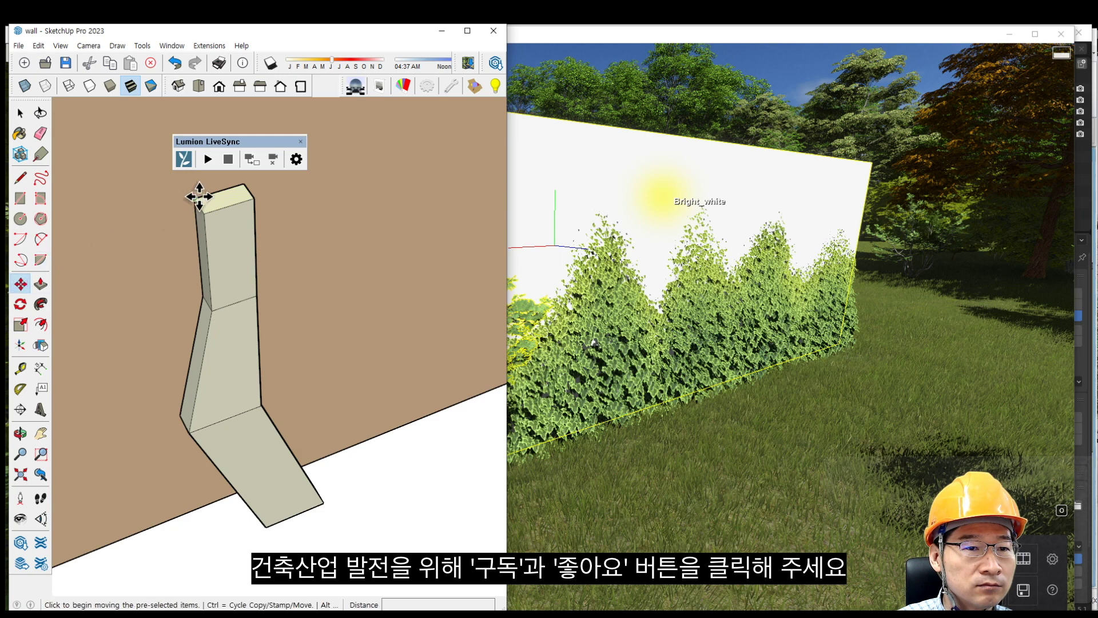
{"action": "left_click", "coordinate": [197, 195]}
{"action": "key", "text": "Escape"}
Step: Select all connected geometry of the bent block and make it a group
{"action": "scroll", "coordinate": [340, 346], "scroll_direction": "down", "scroll_amount": 3}
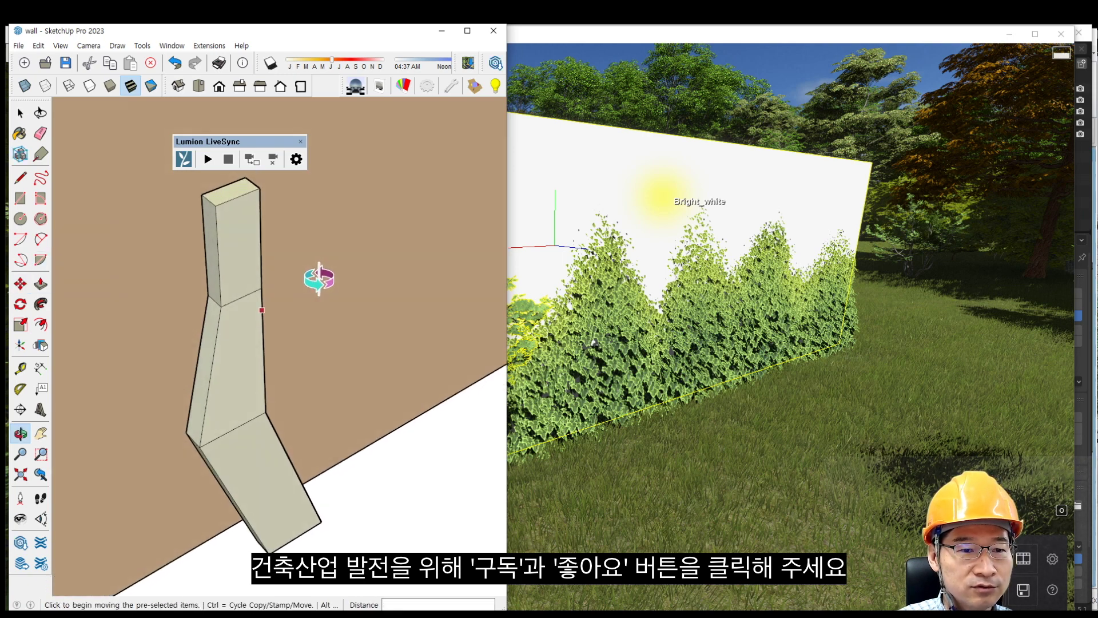
{"action": "mouse_move", "coordinate": [341, 346]}
{"action": "middle_mouse_down", "text": "shift"}
{"action": "mouse_move", "coordinate": [343, 331]}
{"action": "mouse_move", "coordinate": [395, 314]}
{"action": "middle_mouse_up", "text": "shift"}
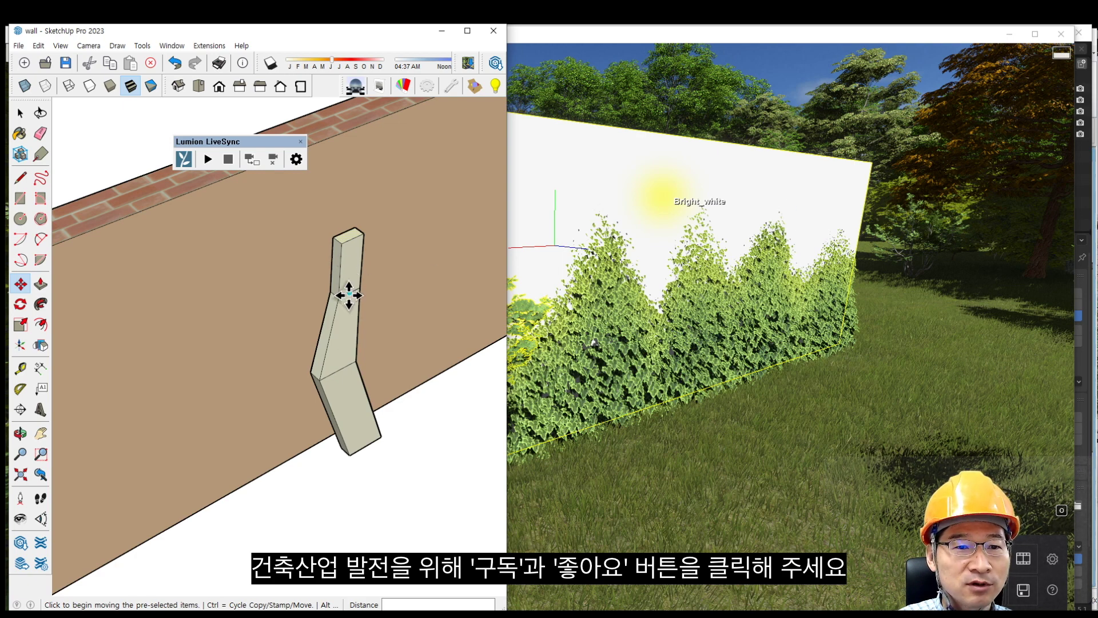
{"action": "scroll", "coordinate": [362, 311], "scroll_direction": "up", "scroll_amount": 2}
{"action": "left_click", "coordinate": [20, 113]}
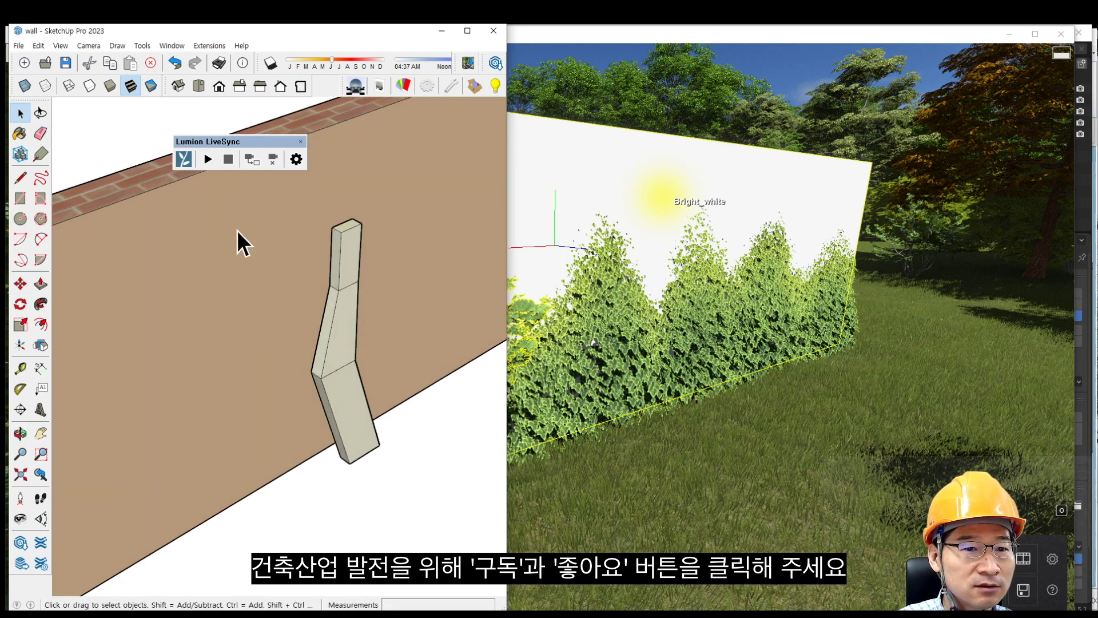
{"action": "triple_click", "coordinate": [342, 273]}
{"action": "right_click", "coordinate": [344, 272]}
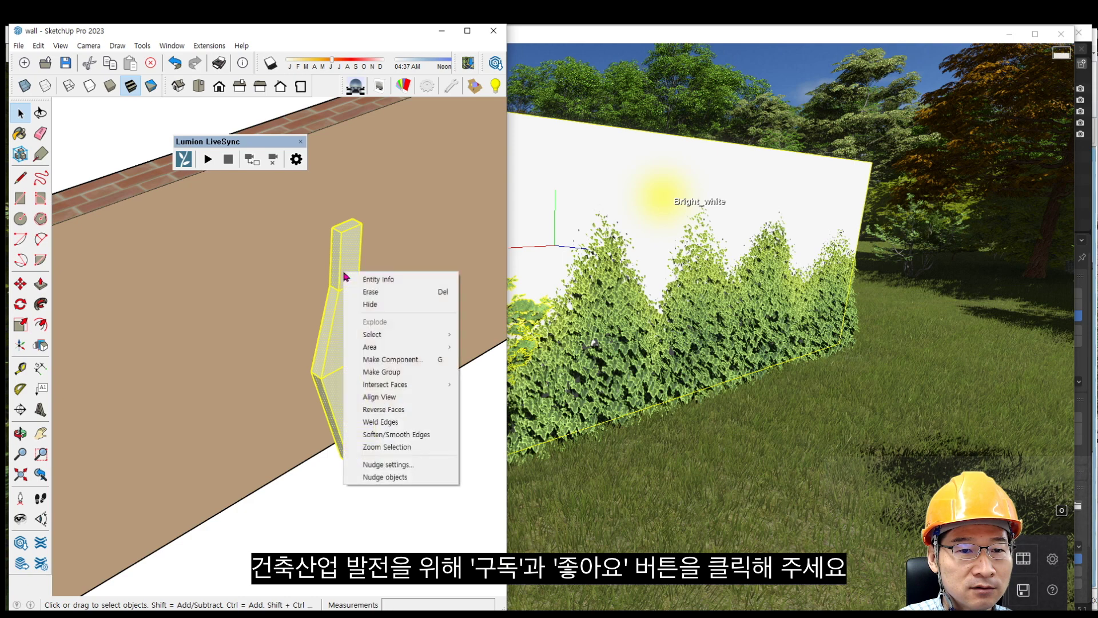
{"action": "left_click", "coordinate": [380, 373]}
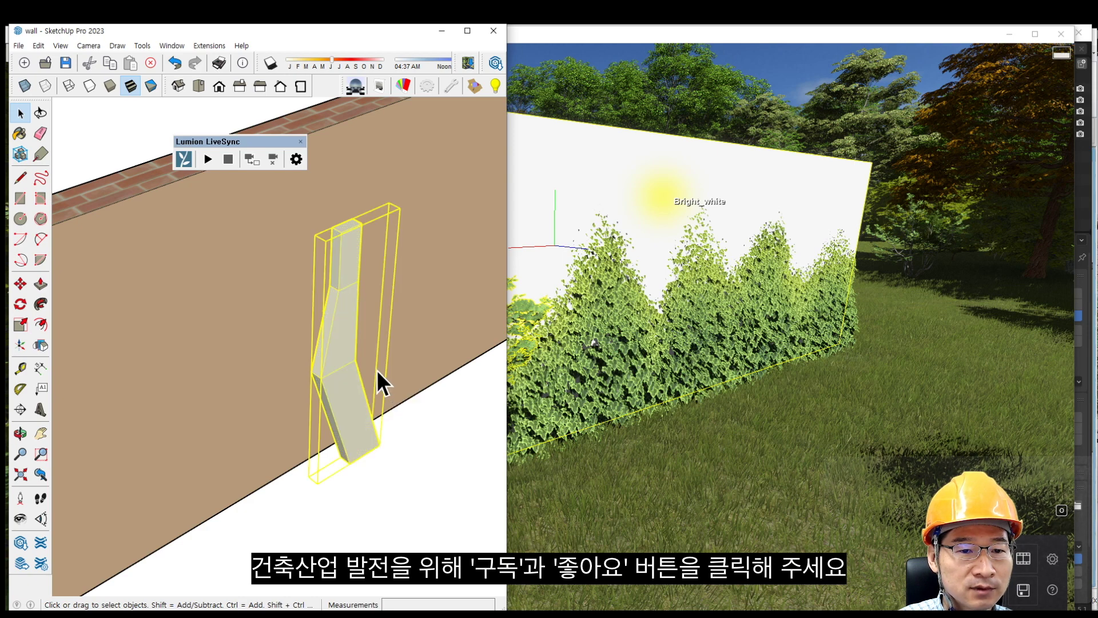
{"action": "left_click", "coordinate": [417, 429]}
Step: Save the model under the new name wall2.skp on the Desktop
{"action": "left_click", "coordinate": [19, 45]}
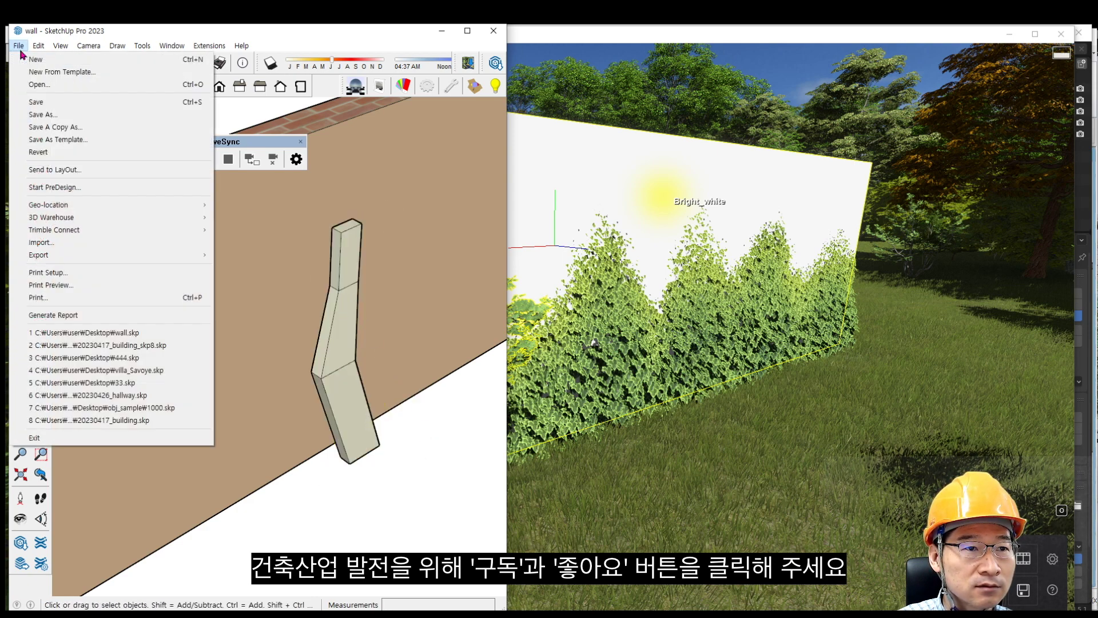
{"action": "left_click", "coordinate": [66, 115]}
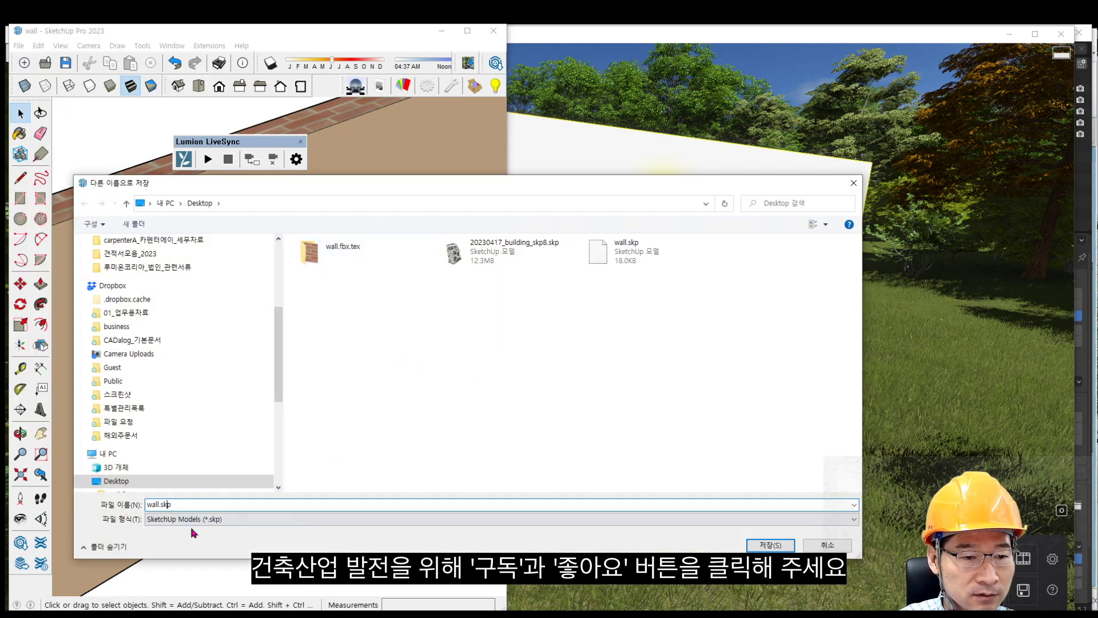
{"action": "key", "text": "Left"}
{"action": "key", "text": "Left"}
{"action": "type", "text": "2"}
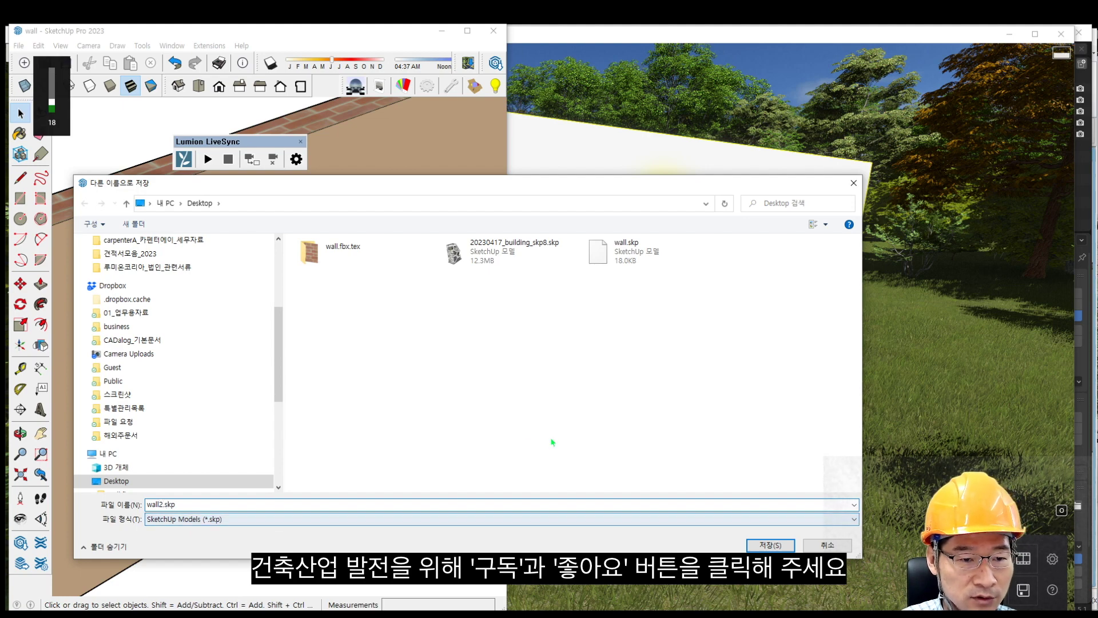
{"action": "key", "text": "Return"}
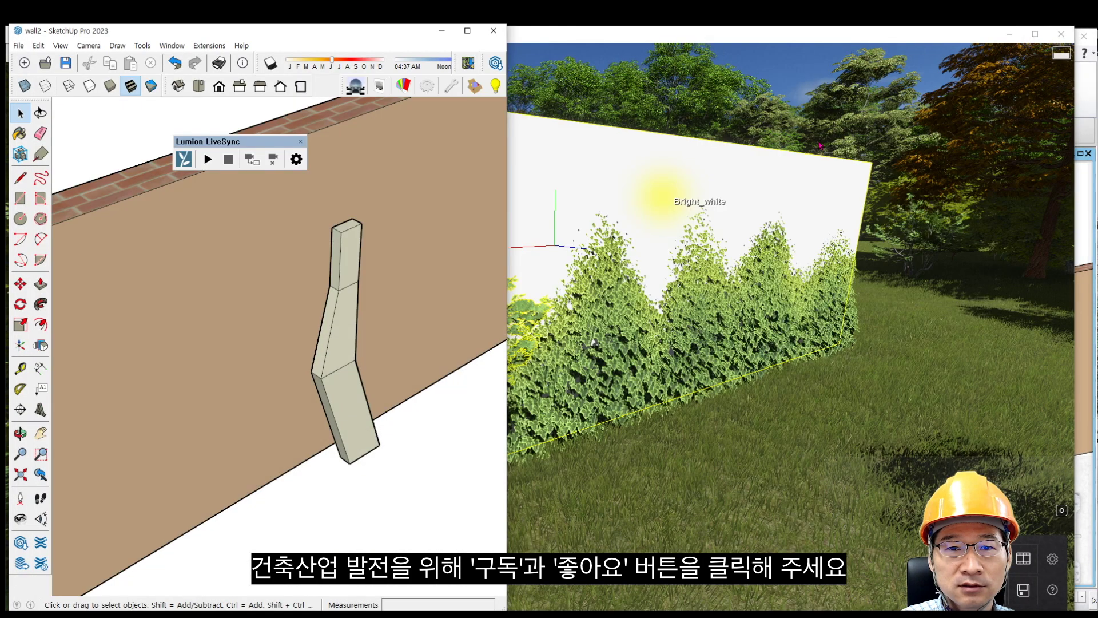
Step: Switch to Lumion, accept the wall's material edits, and select the wall model in the scene
{"action": "left_click", "coordinate": [655, 180]}
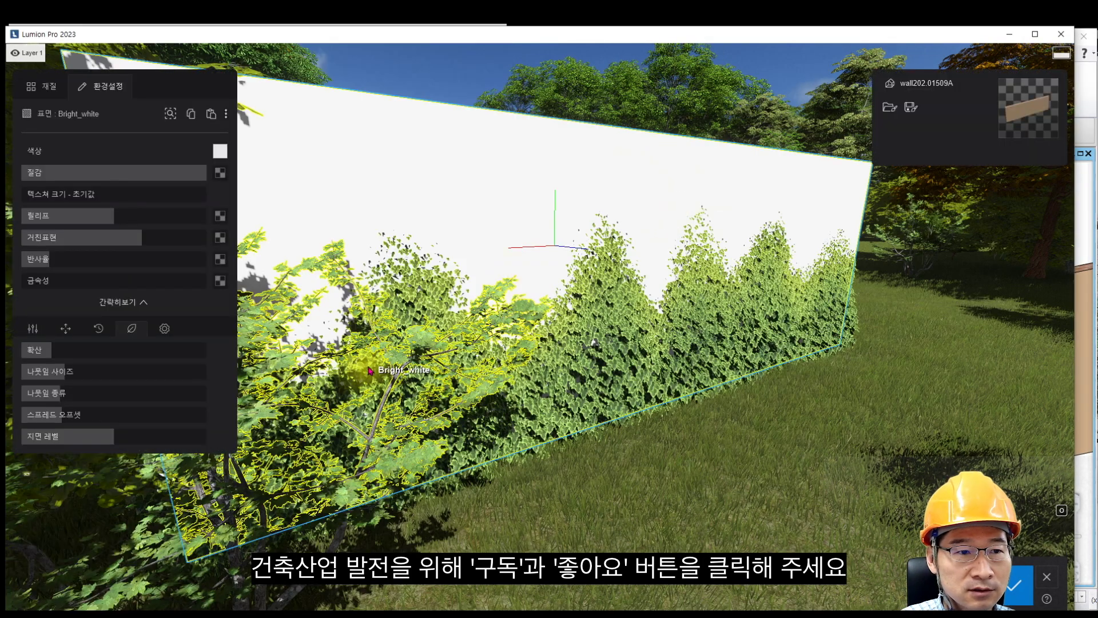
{"action": "left_click", "coordinate": [1022, 586]}
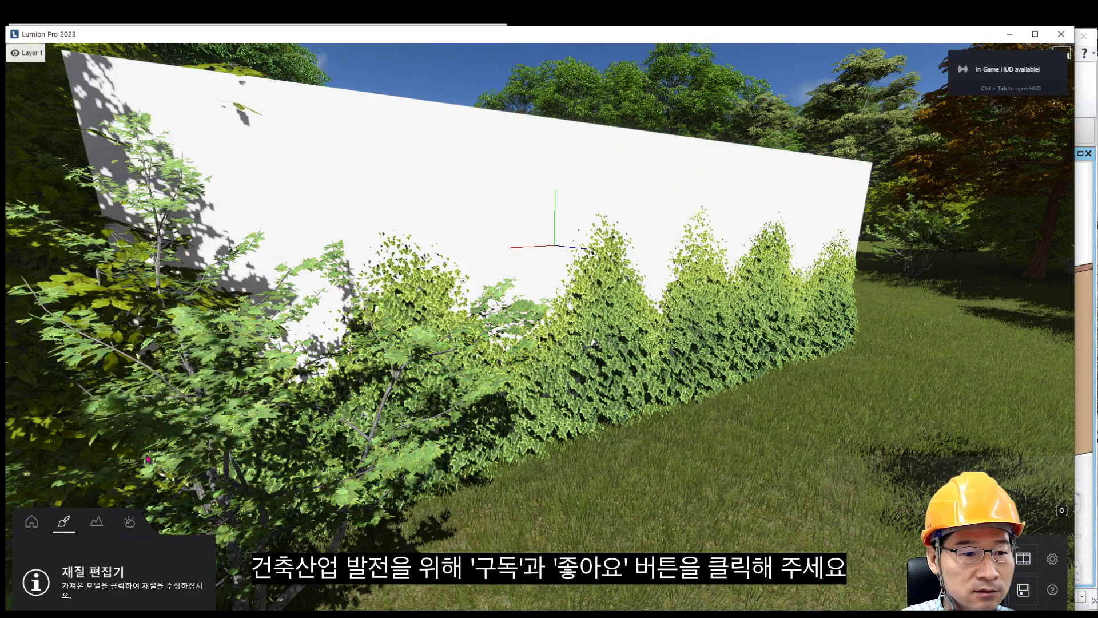
{"action": "left_click", "coordinate": [32, 522]}
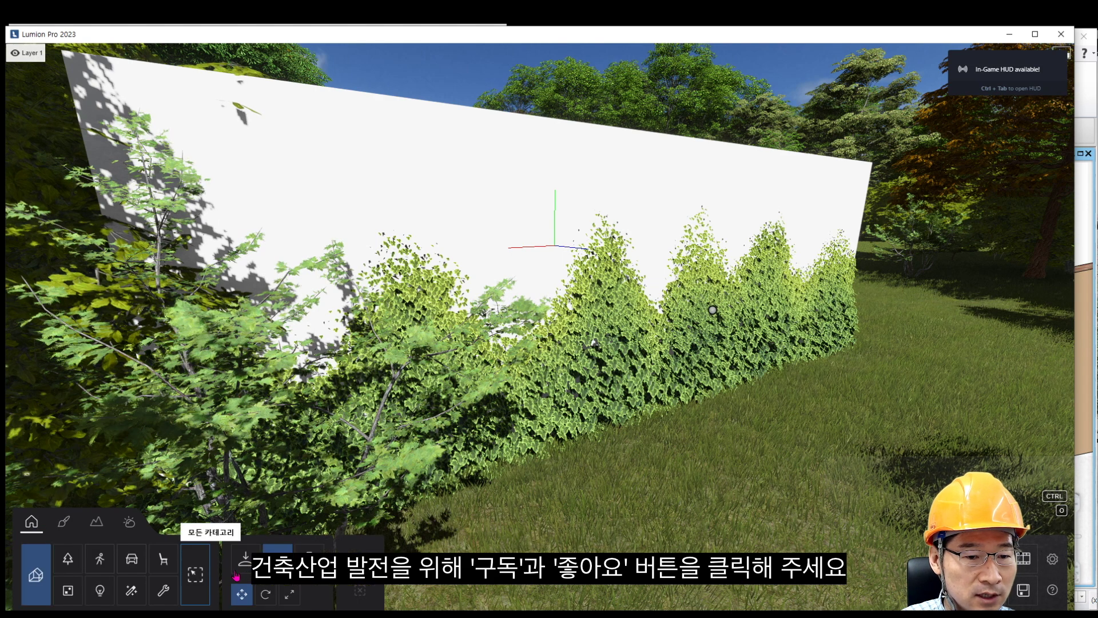
{"action": "left_click", "coordinate": [513, 208]}
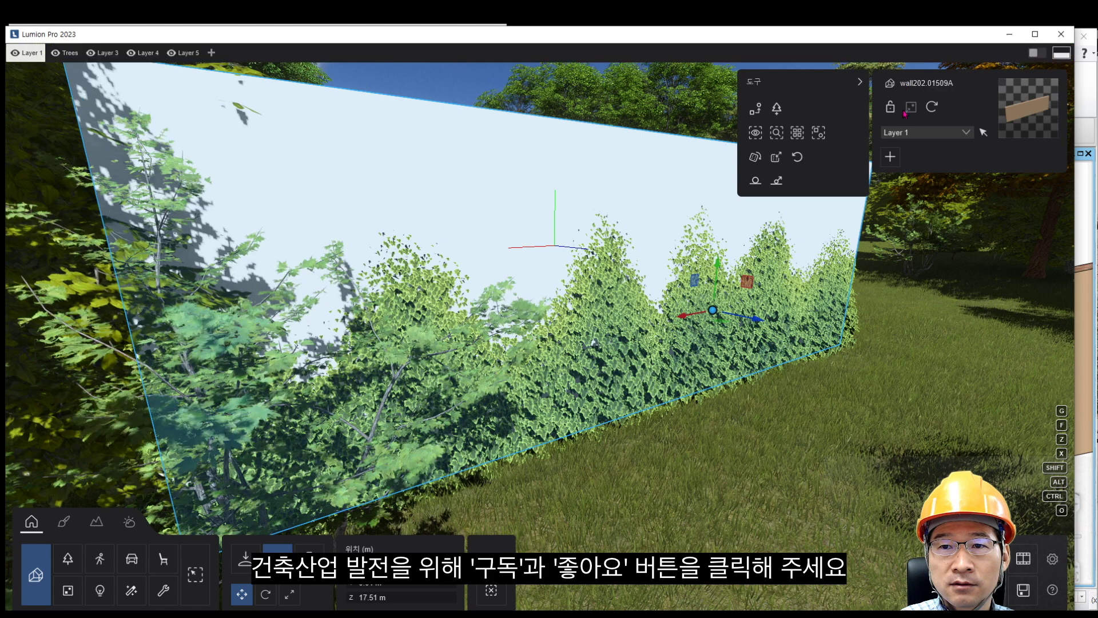
Step: Start replacing the selected wall with a newly imported model, choosing wall2.skp from the Desktop
{"action": "left_click", "coordinate": [758, 110]}
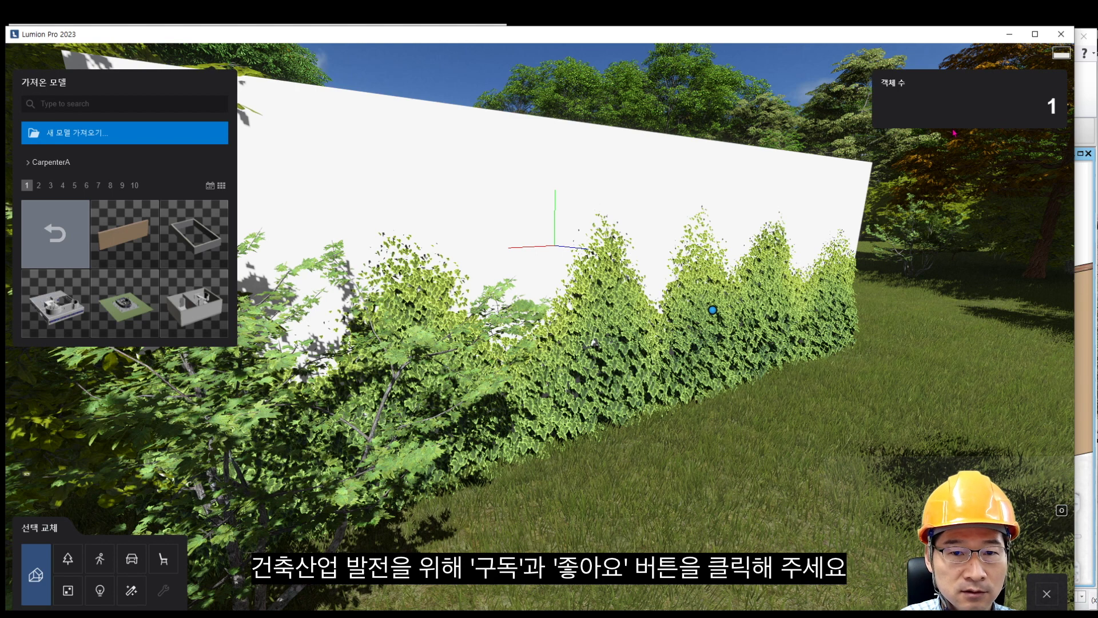
{"action": "left_click", "coordinate": [1052, 600]}
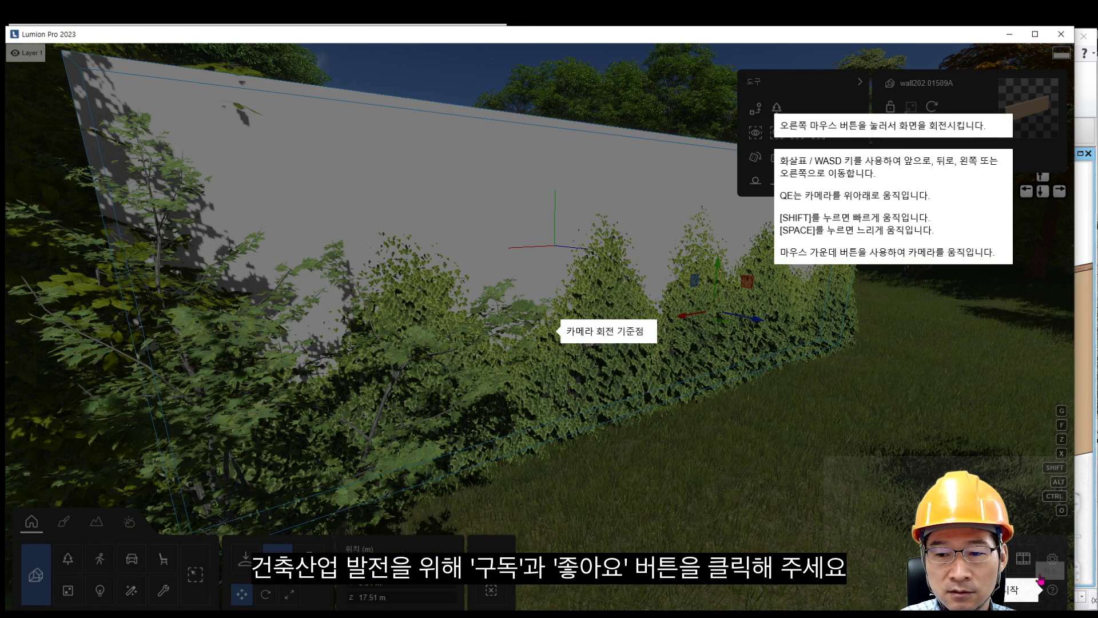
{"action": "left_click", "coordinate": [755, 108]}
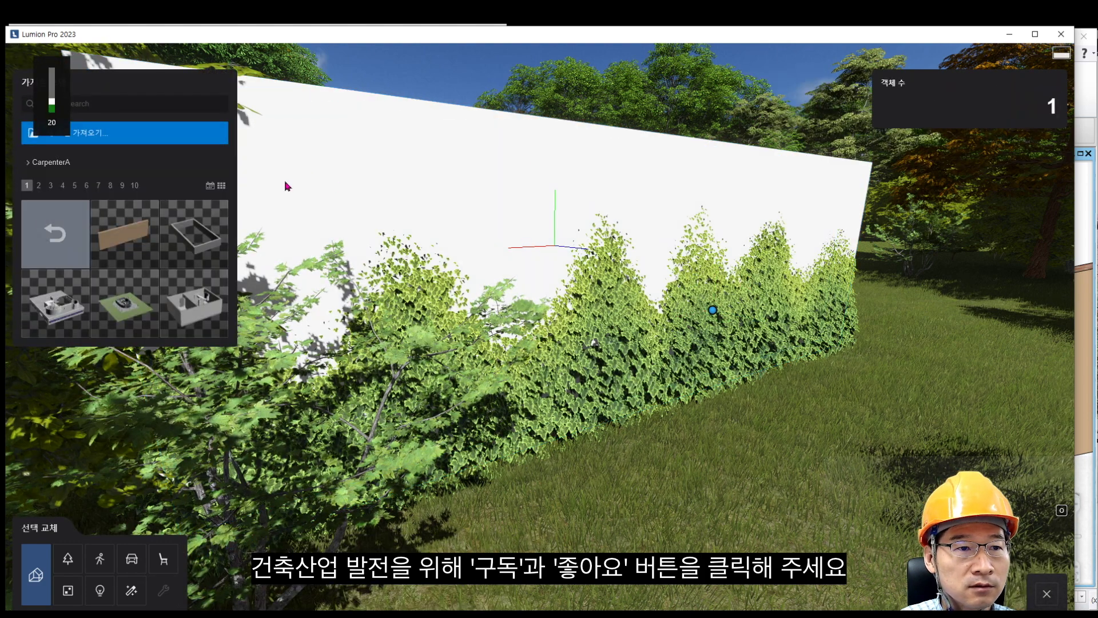
{"action": "left_click", "coordinate": [118, 142]}
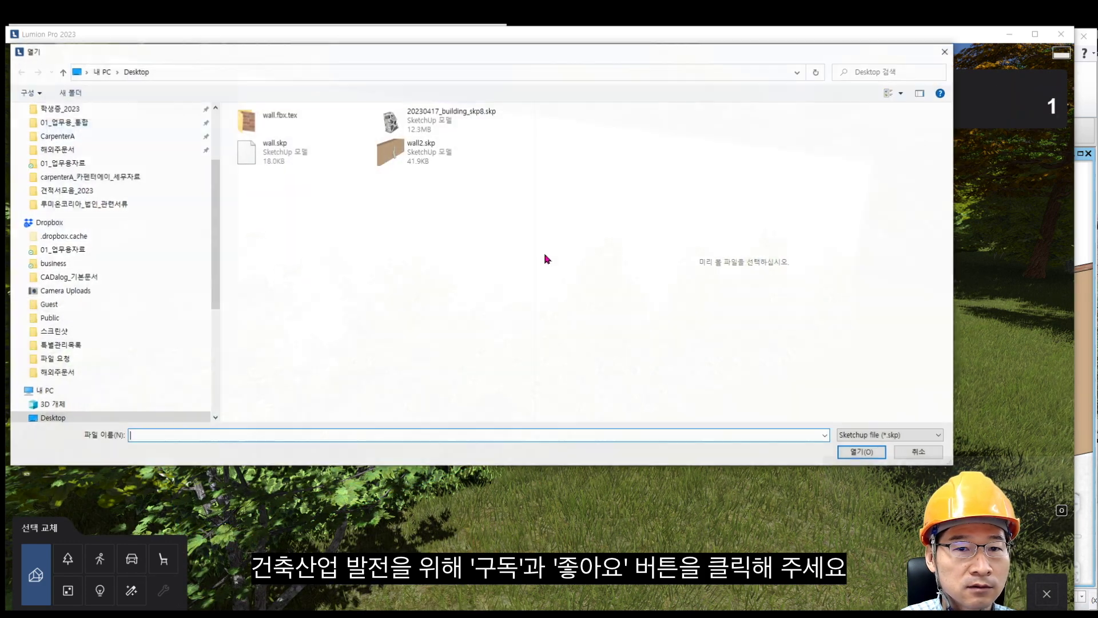
{"action": "left_click", "coordinate": [305, 151]}
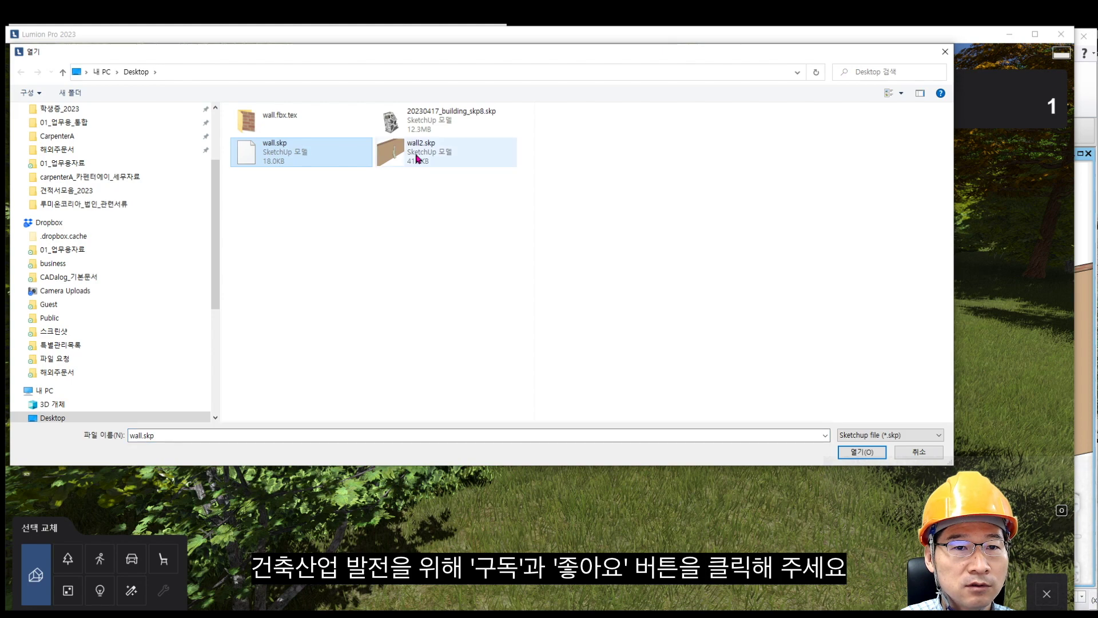
{"action": "left_click", "coordinate": [435, 152]}
{"action": "left_click", "coordinate": [862, 452]}
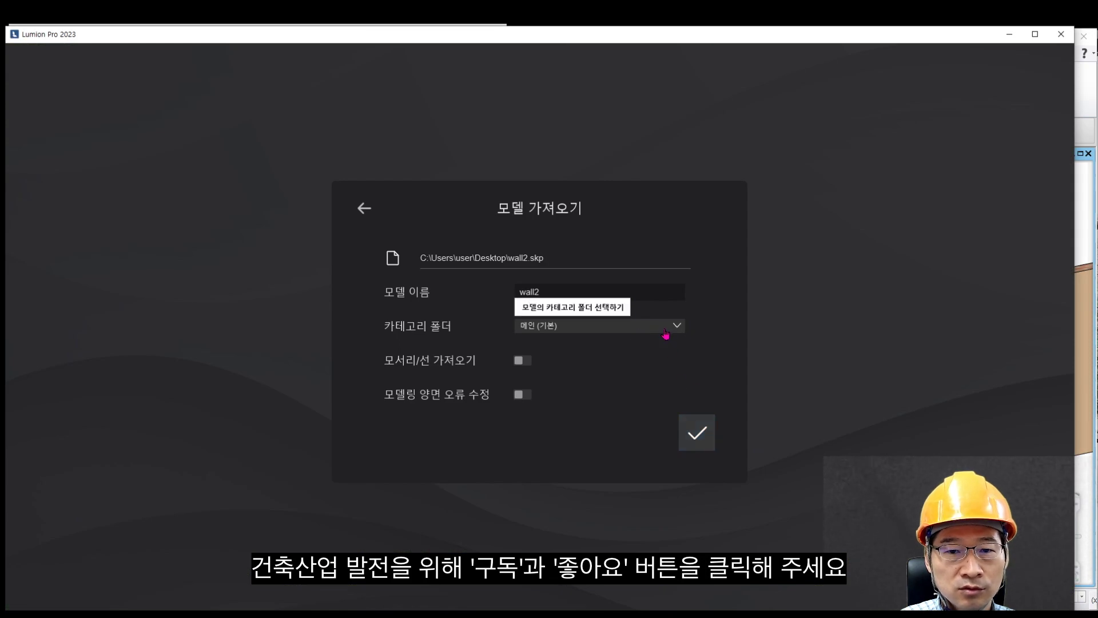
Step: Assign the wall2 model to the CarpenterA category folder and import it
{"action": "left_click", "coordinate": [662, 328]}
{"action": "left_click", "coordinate": [577, 364]}
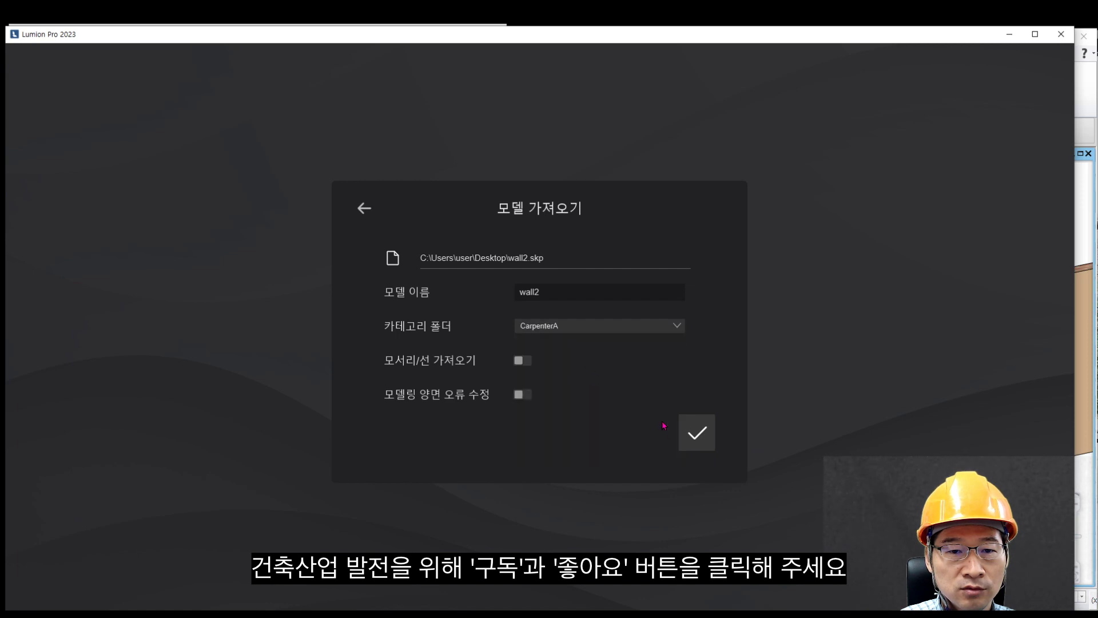
{"action": "left_click", "coordinate": [687, 436]}
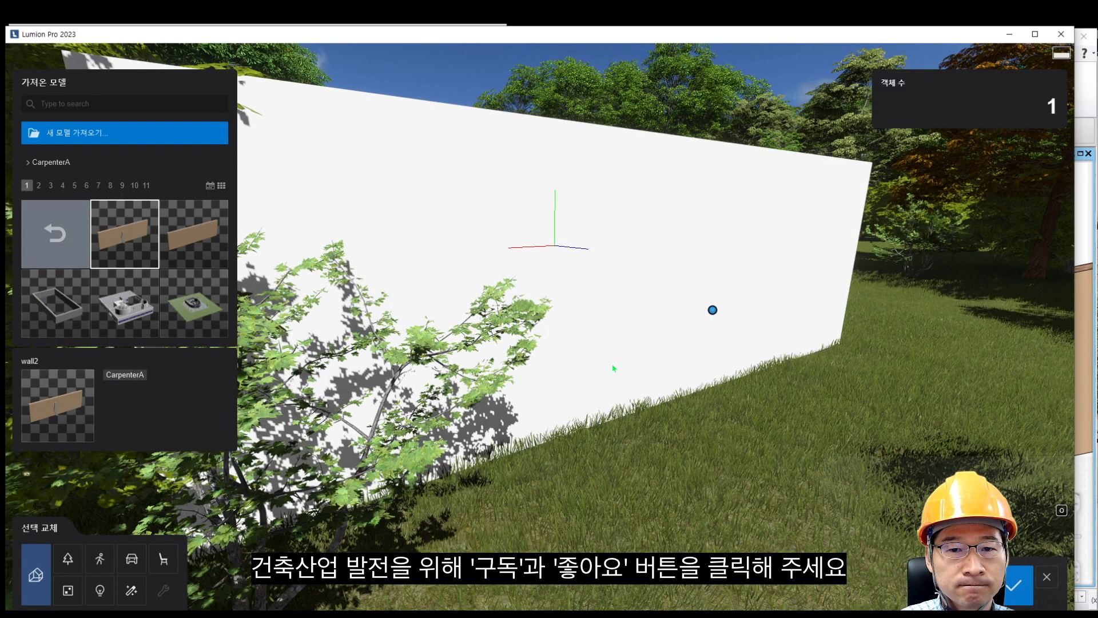
Step: Finish the model replacement and select the wall2 model in the scene
{"action": "scroll", "coordinate": [571, 375], "scroll_direction": "down", "scroll_amount": 10}
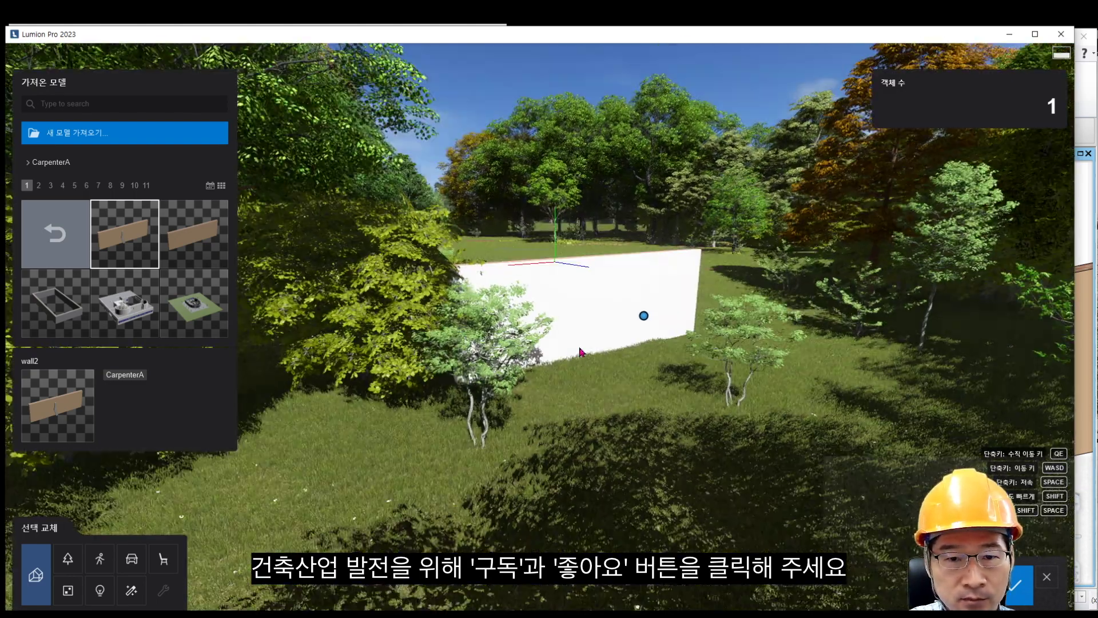
{"action": "scroll", "coordinate": [540, 332], "scroll_direction": "up", "scroll_amount": 10}
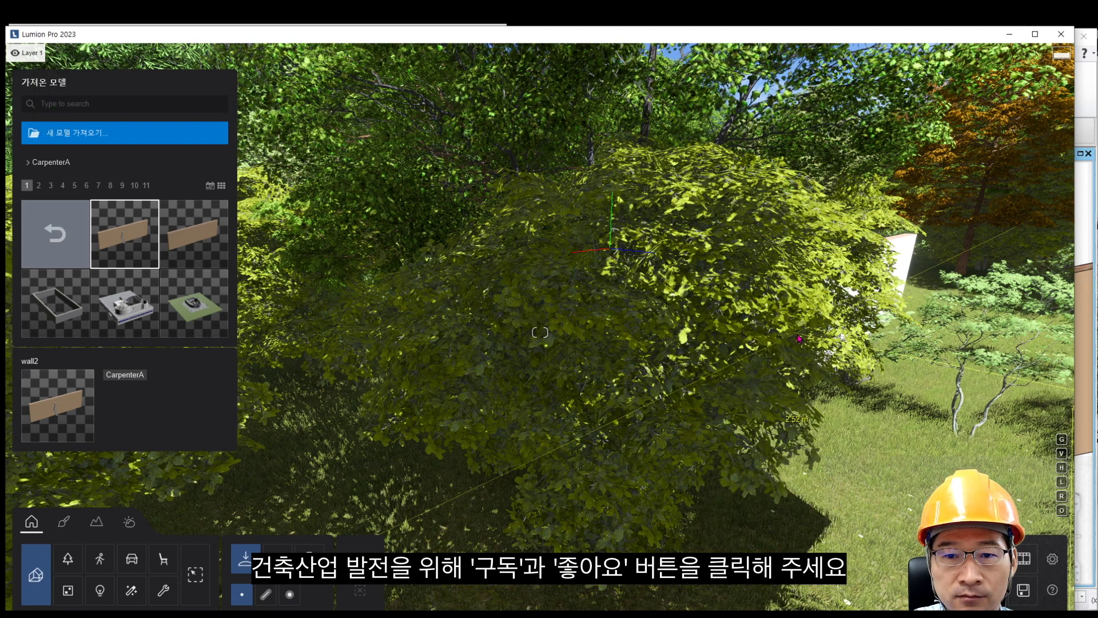
{"action": "scroll", "coordinate": [803, 333], "scroll_direction": "up", "scroll_amount": 5}
{"action": "scroll", "coordinate": [804, 332], "scroll_direction": "up", "scroll_amount": 5}
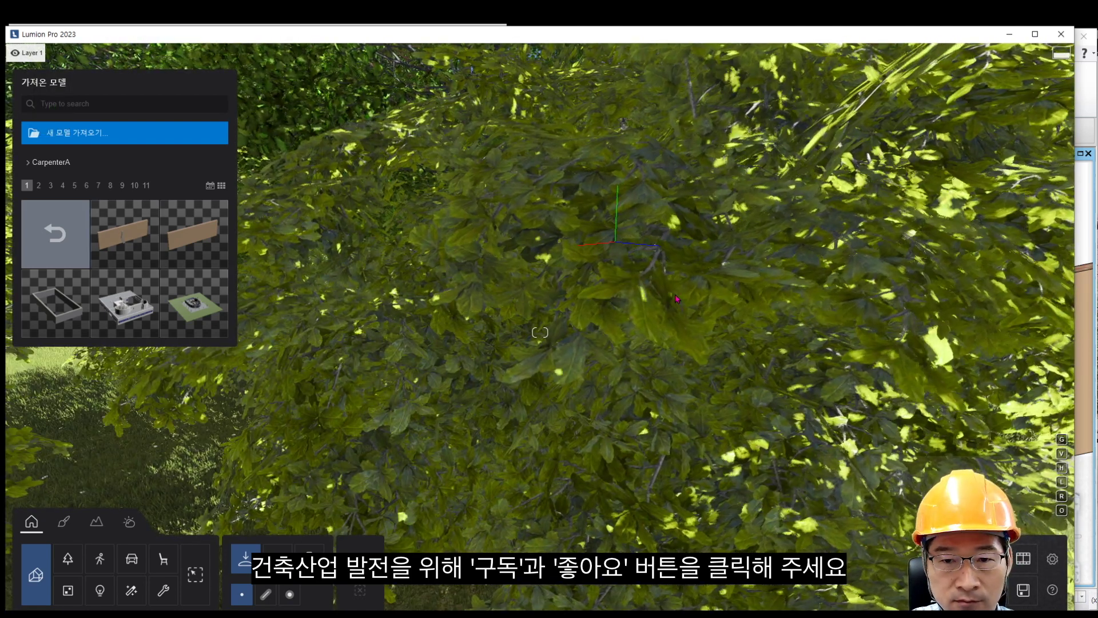
{"action": "scroll", "coordinate": [676, 298], "scroll_direction": "down", "scroll_amount": 10}
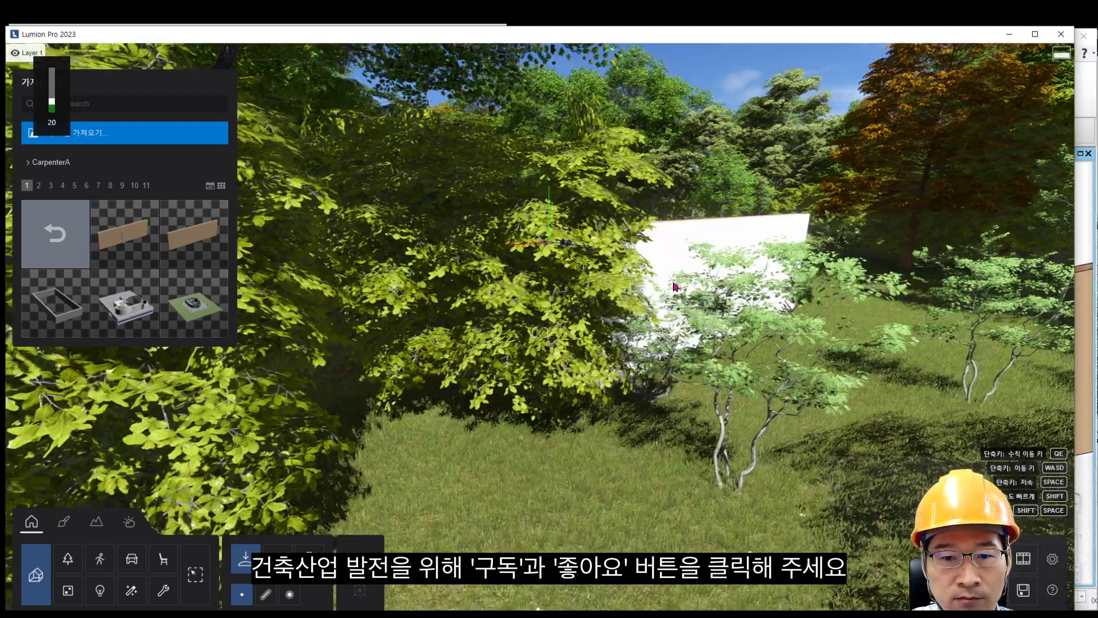
{"action": "key", "text": "d"}
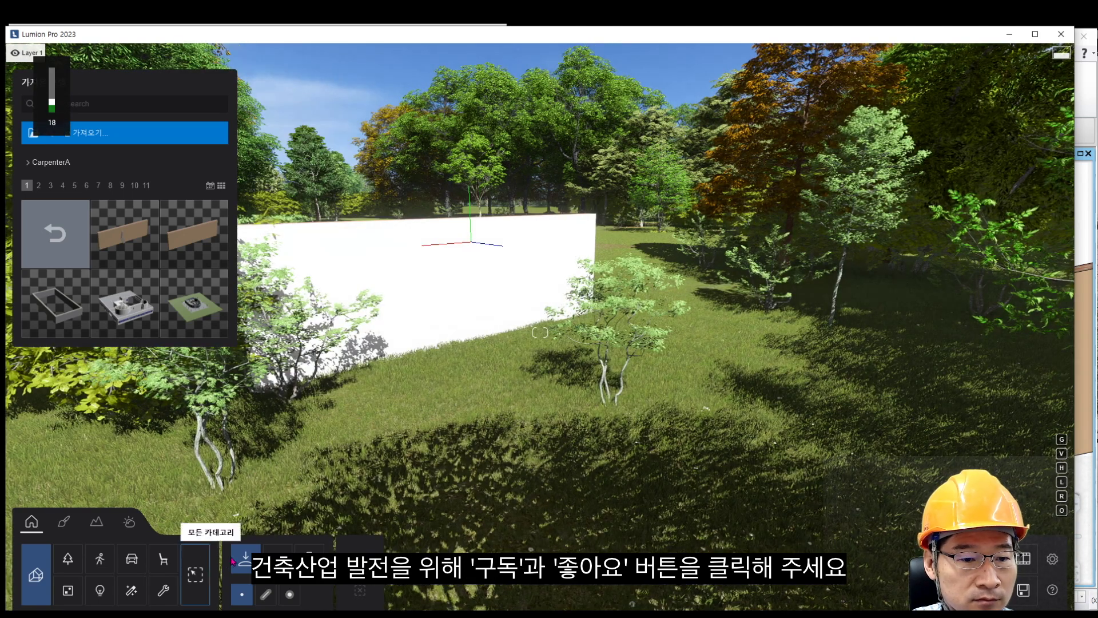
{"action": "left_click", "coordinate": [277, 557]}
{"action": "left_click", "coordinate": [380, 280]}
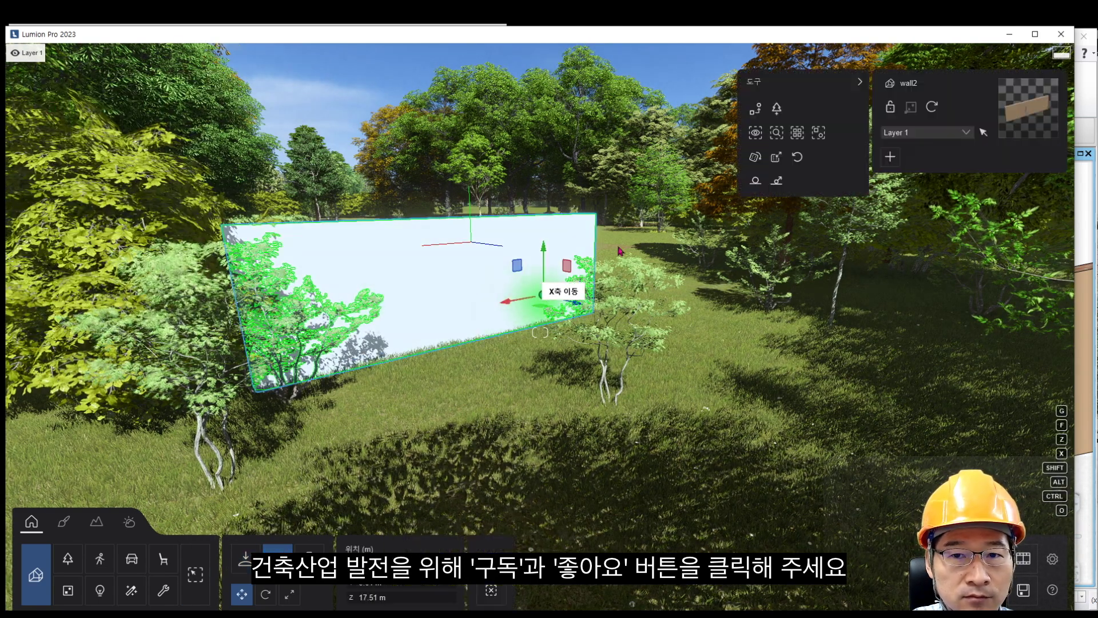
Step: Examine the replaced wall from its other side, around the bent block standing against it
{"action": "scroll", "coordinate": [625, 338], "scroll_direction": "up", "scroll_amount": 3}
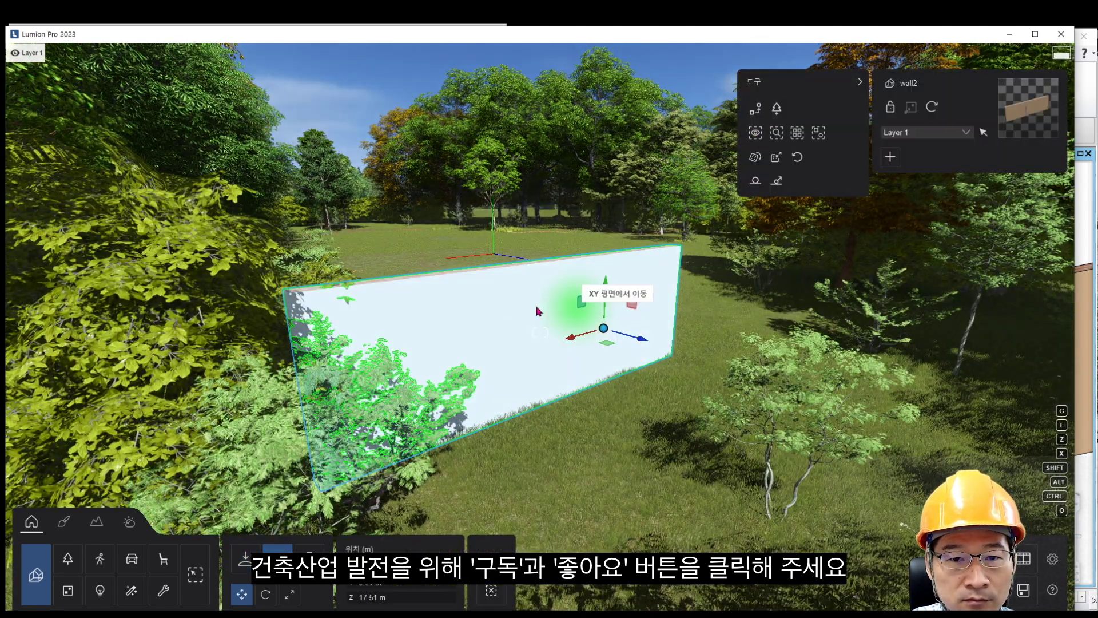
{"action": "scroll", "coordinate": [630, 306], "scroll_direction": "up", "scroll_amount": 3}
{"action": "scroll", "coordinate": [564, 312], "scroll_direction": "up", "scroll_amount": 3}
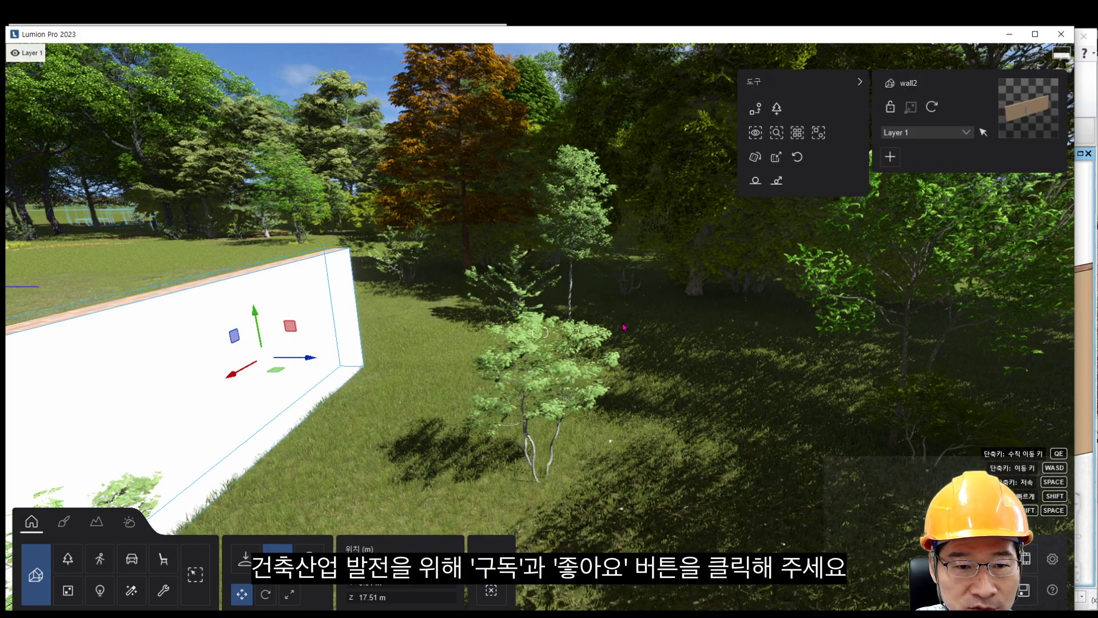
{"action": "scroll", "coordinate": [624, 327], "scroll_direction": "up", "scroll_amount": 3}
{"action": "scroll", "coordinate": [624, 328], "scroll_direction": "down", "scroll_amount": 5}
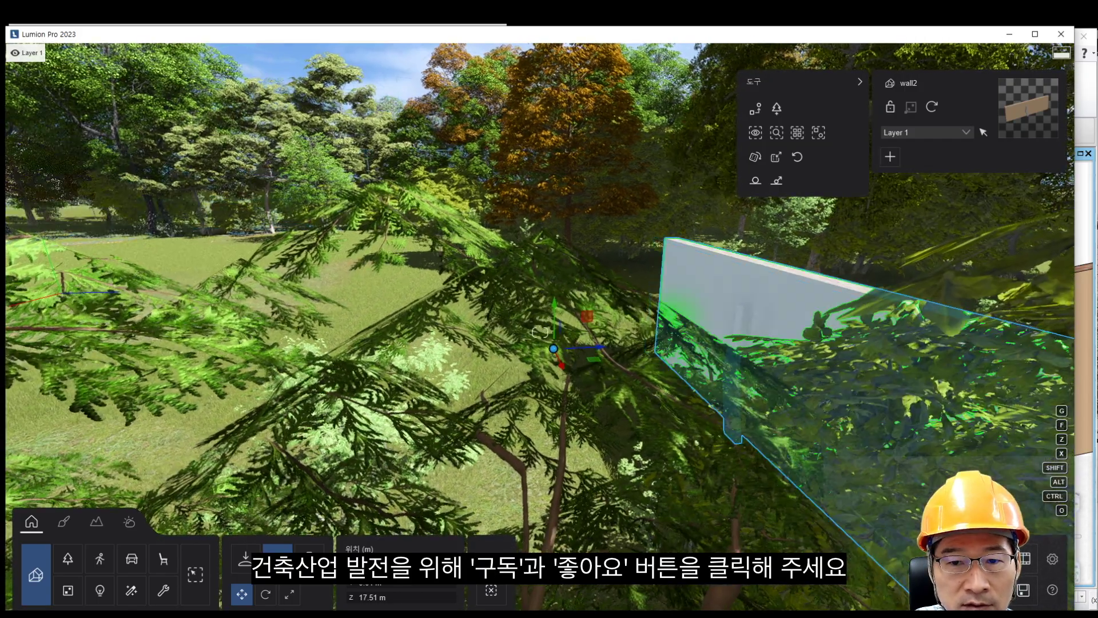
{"action": "scroll", "coordinate": [711, 339], "scroll_direction": "down", "scroll_amount": 5}
{"action": "scroll", "coordinate": [743, 303], "scroll_direction": "up", "scroll_amount": 3}
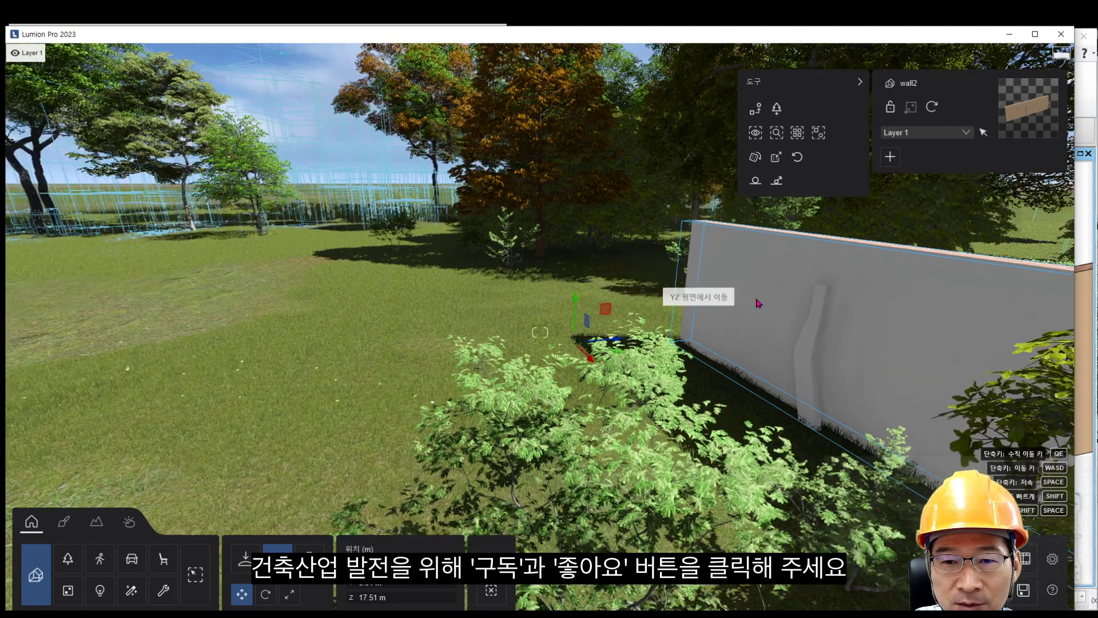
{"action": "scroll", "coordinate": [686, 311], "scroll_direction": "up", "scroll_amount": 5}
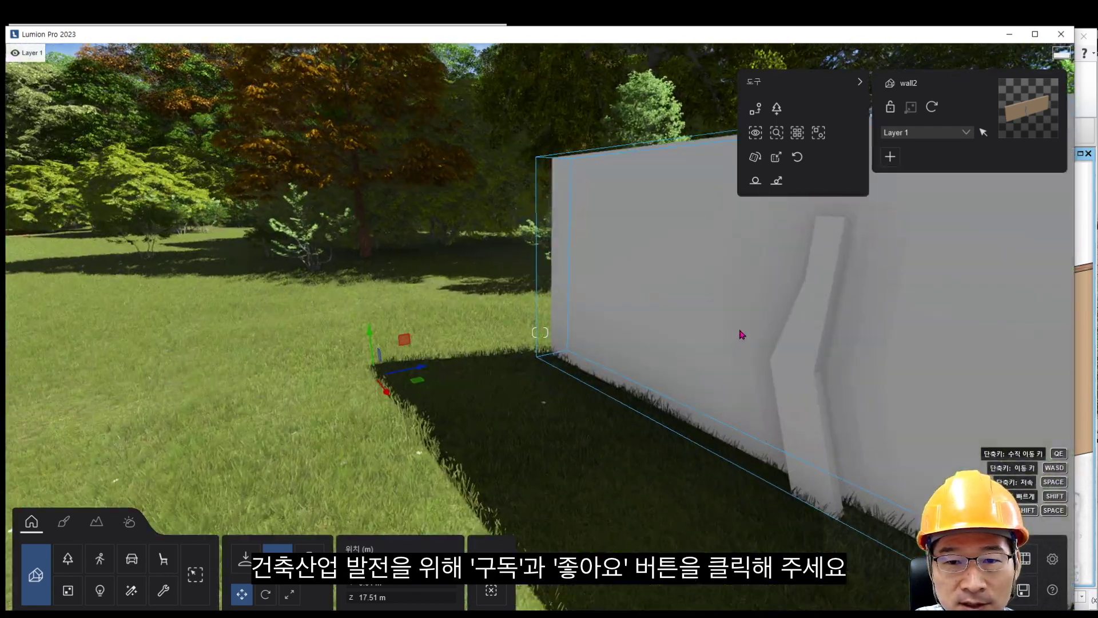
Step: Open the bent block's Default material for editing, assign the standard (기본) material, and reduce its opacity to 71%
{"action": "left_click", "coordinate": [64, 521]}
{"action": "left_click", "coordinate": [826, 343]}
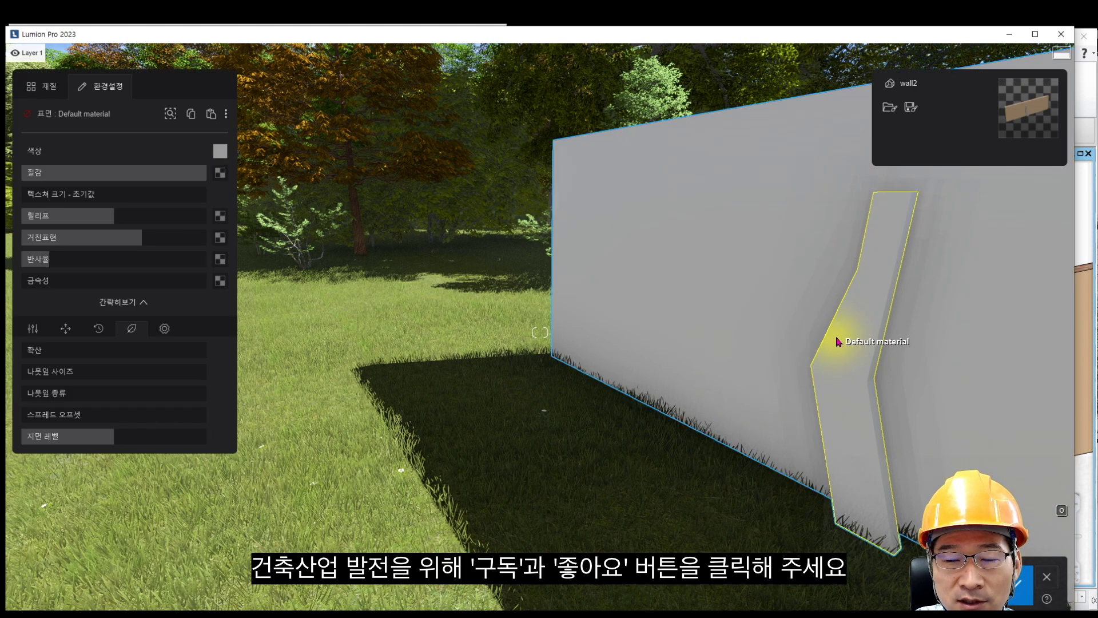
{"action": "left_click", "coordinate": [47, 91]}
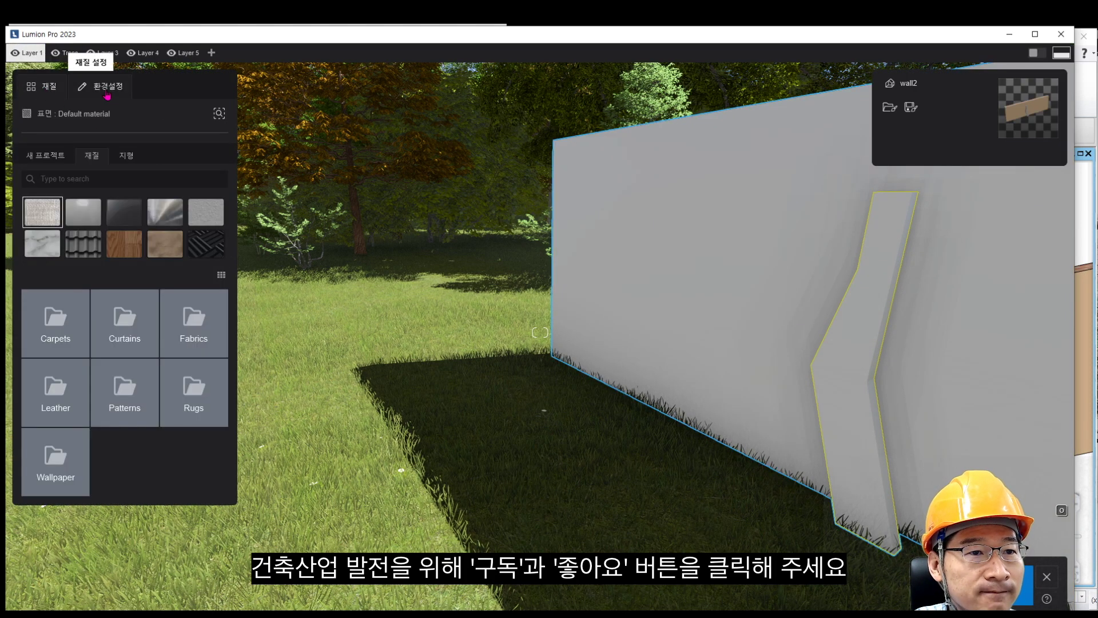
{"action": "left_click", "coordinate": [50, 155]}
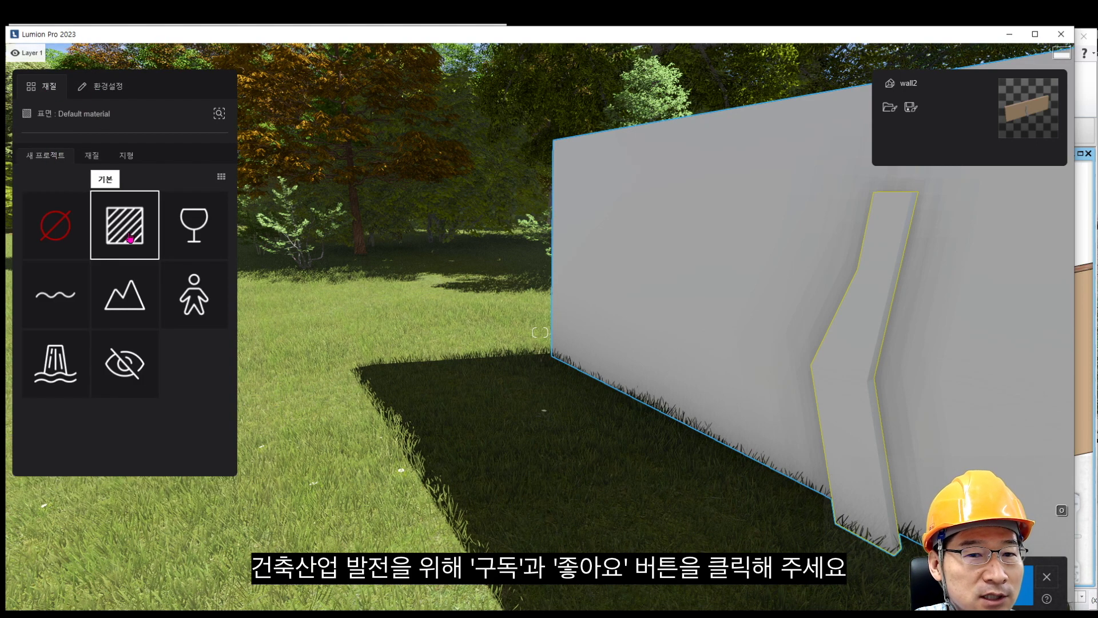
{"action": "left_click", "coordinate": [106, 87]}
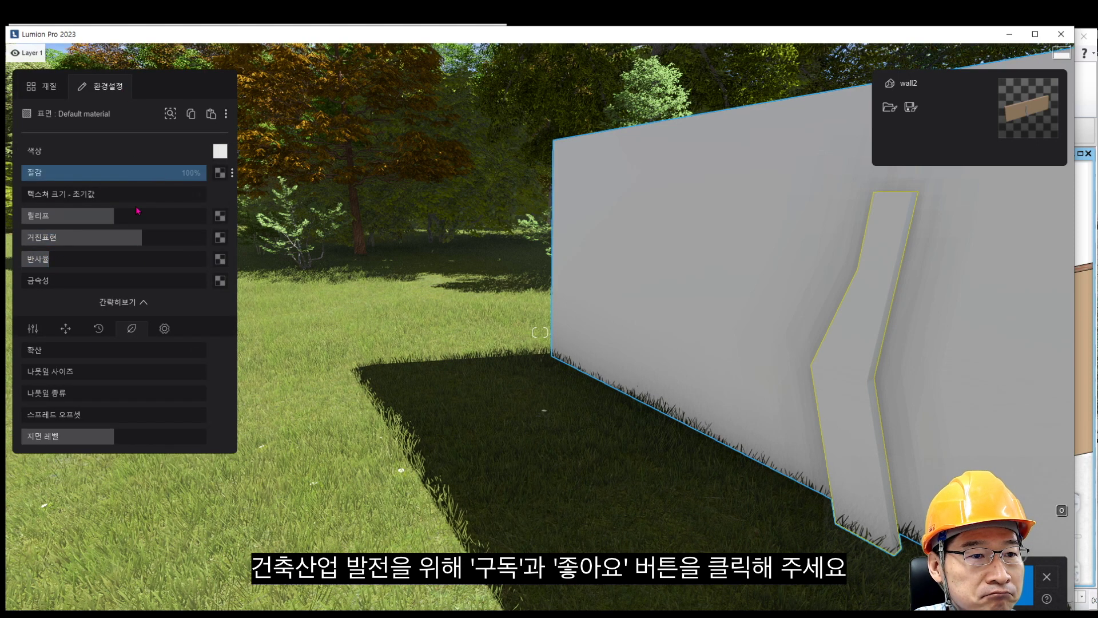
{"action": "left_click", "coordinate": [33, 329]}
{"action": "left_click_drag", "start_coordinate": [174, 396], "coordinate": [153, 384]}
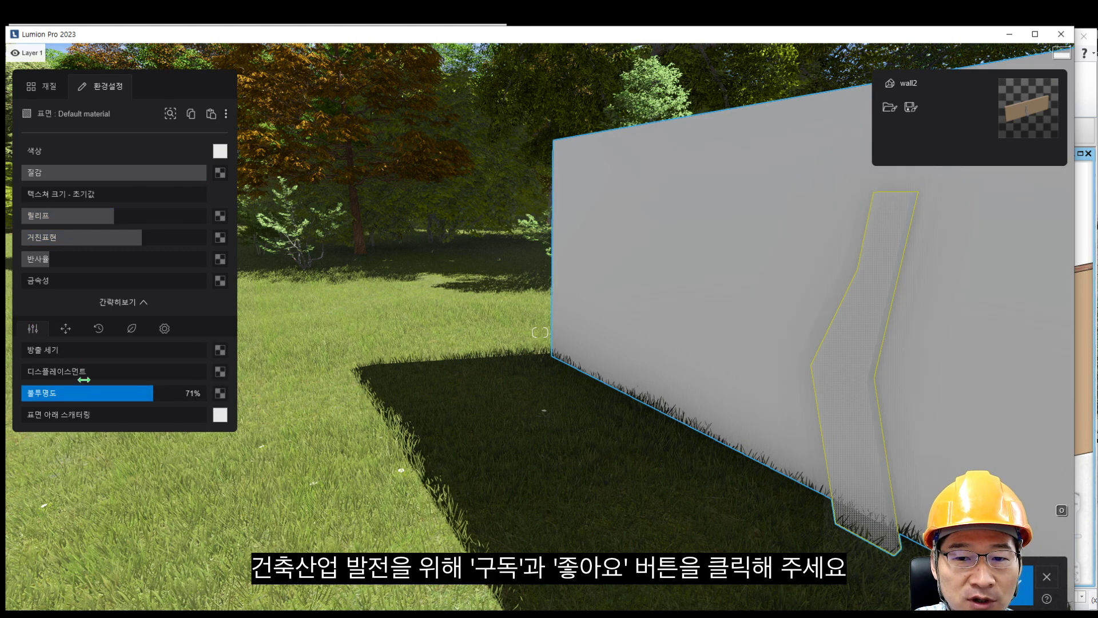
Step: Grow foliage on the bent block by raising the spread, set the leaf size to 30%, and save the material changes
{"action": "left_click", "coordinate": [131, 328]}
{"action": "left_click", "coordinate": [86, 350]}
{"action": "left_click_drag", "start_coordinate": [97, 355], "coordinate": [78, 373]}
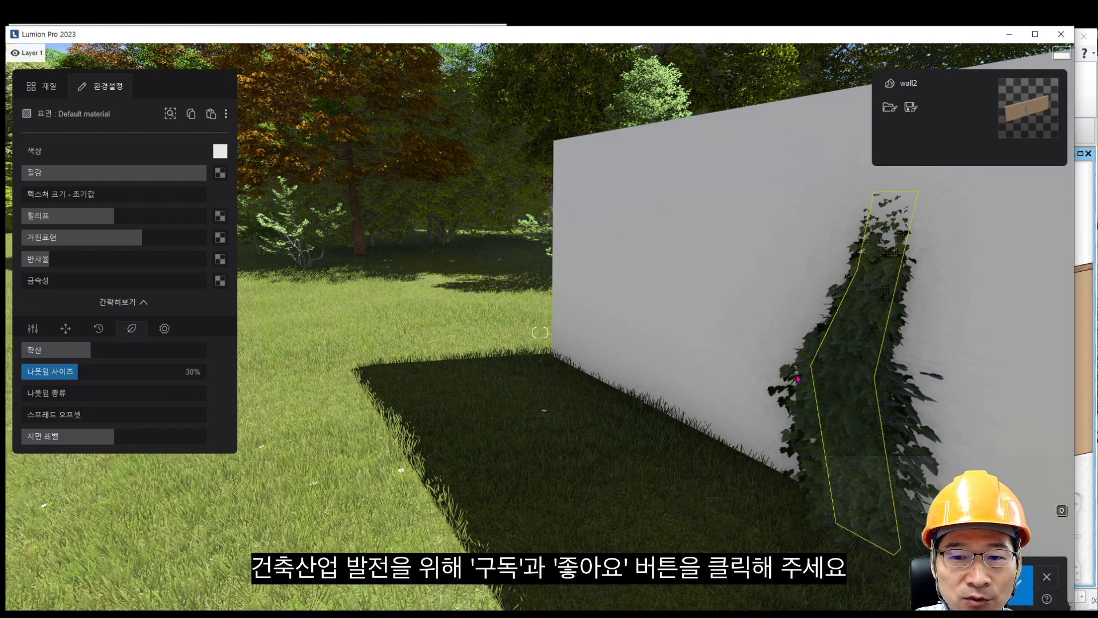
{"action": "left_click", "coordinate": [1019, 583]}
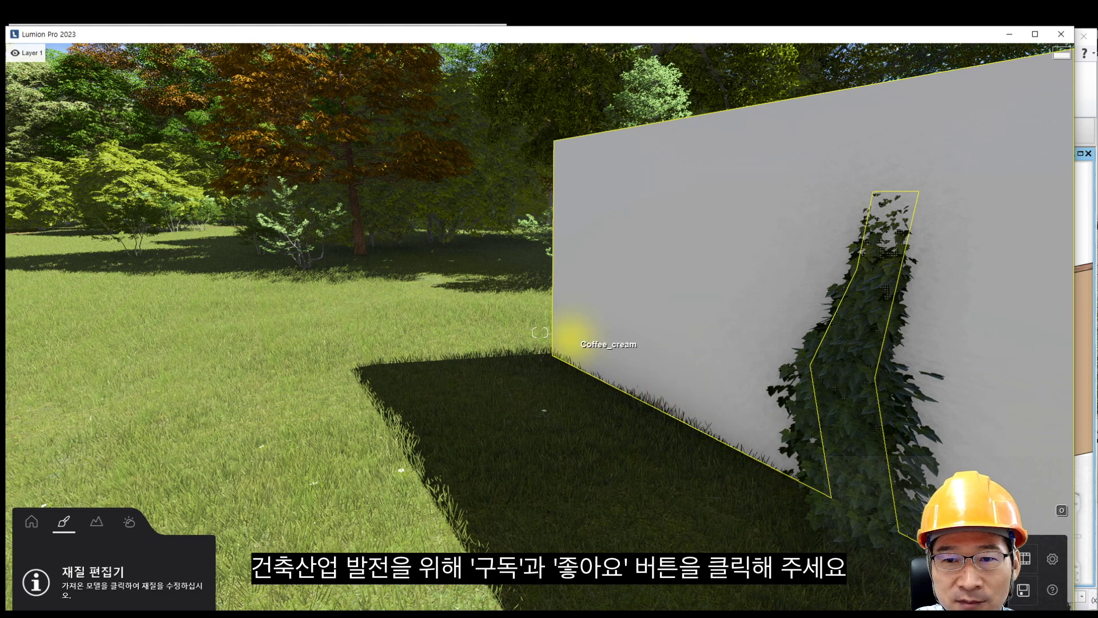
Step: Inspect the foliage-covered block up close, and switch to SketchUp to review the block's shape on the wall
{"action": "right_click_drag", "start_coordinate": [569, 338], "coordinate": [607, 288]}
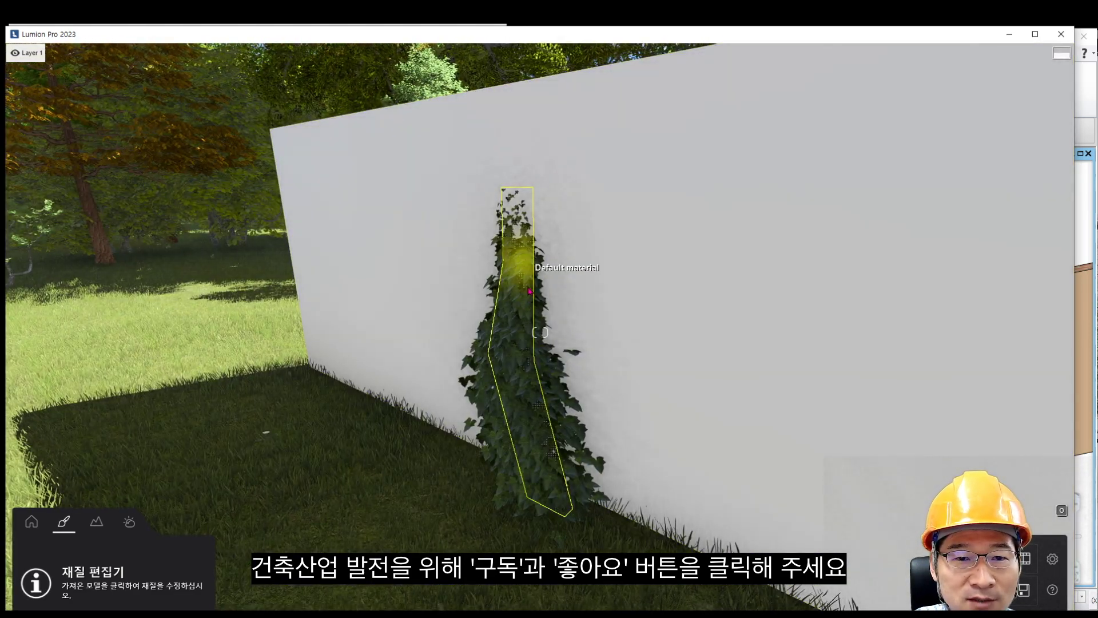
{"action": "right_click_drag", "start_coordinate": [525, 410], "coordinate": [526, 409]}
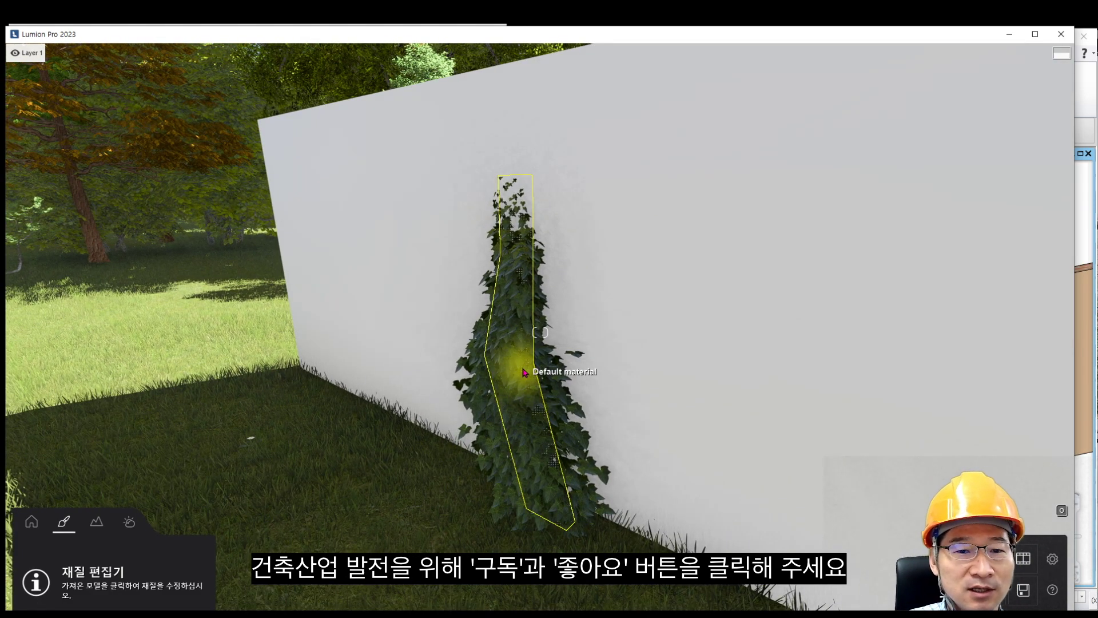
{"action": "left_click", "coordinate": [1035, 34]}
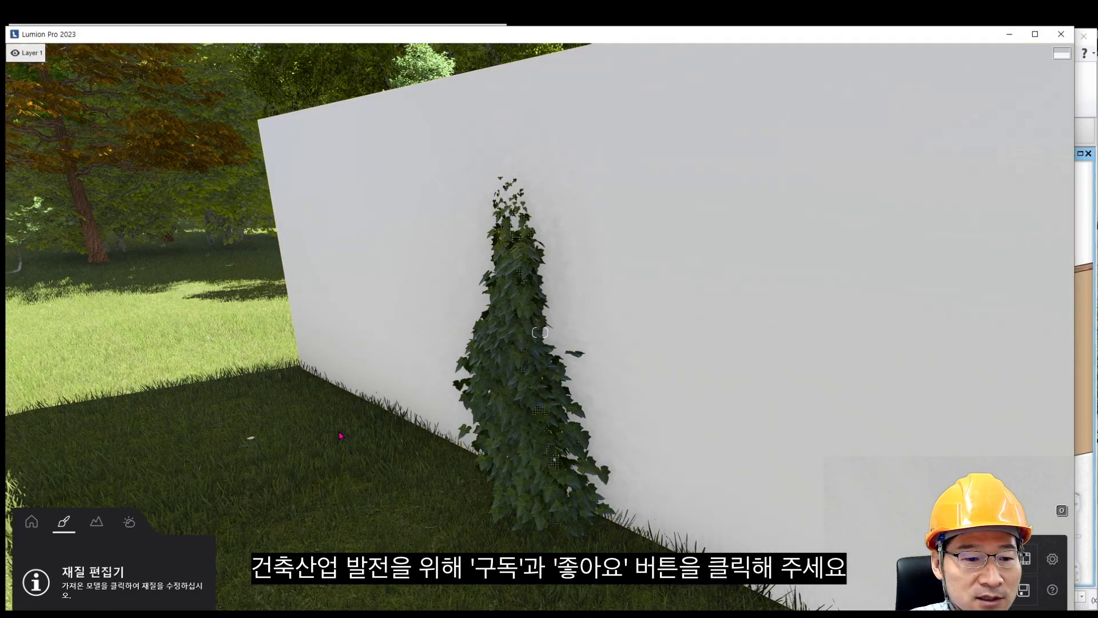
{"action": "key", "text": "alt+Tab"}
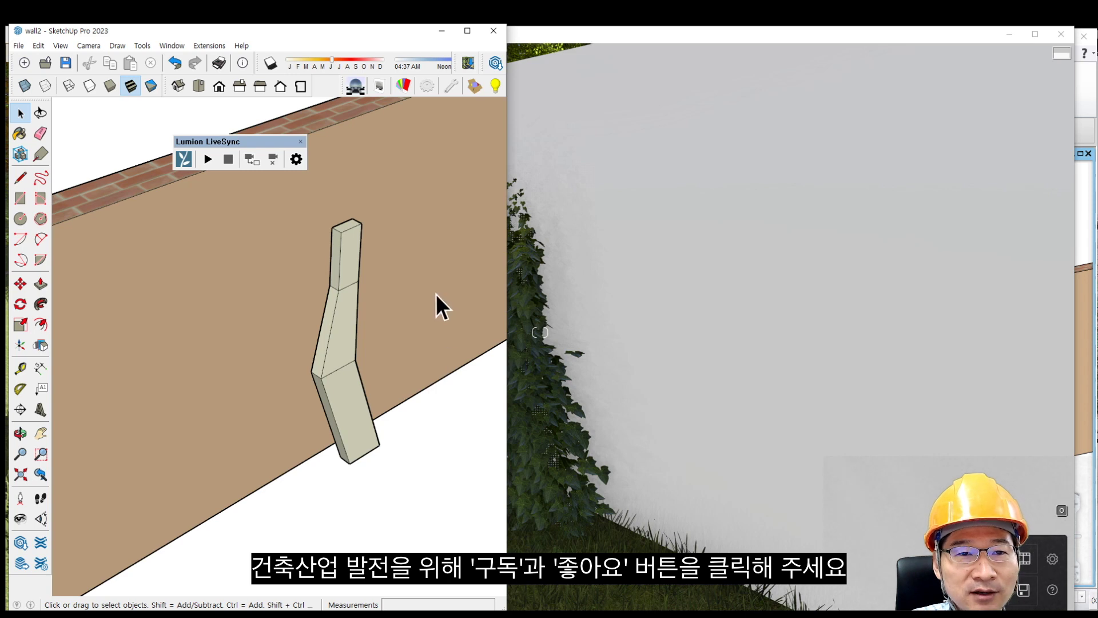
{"action": "left_click_drag", "start_coordinate": [507, 211], "coordinate": [856, 218]}
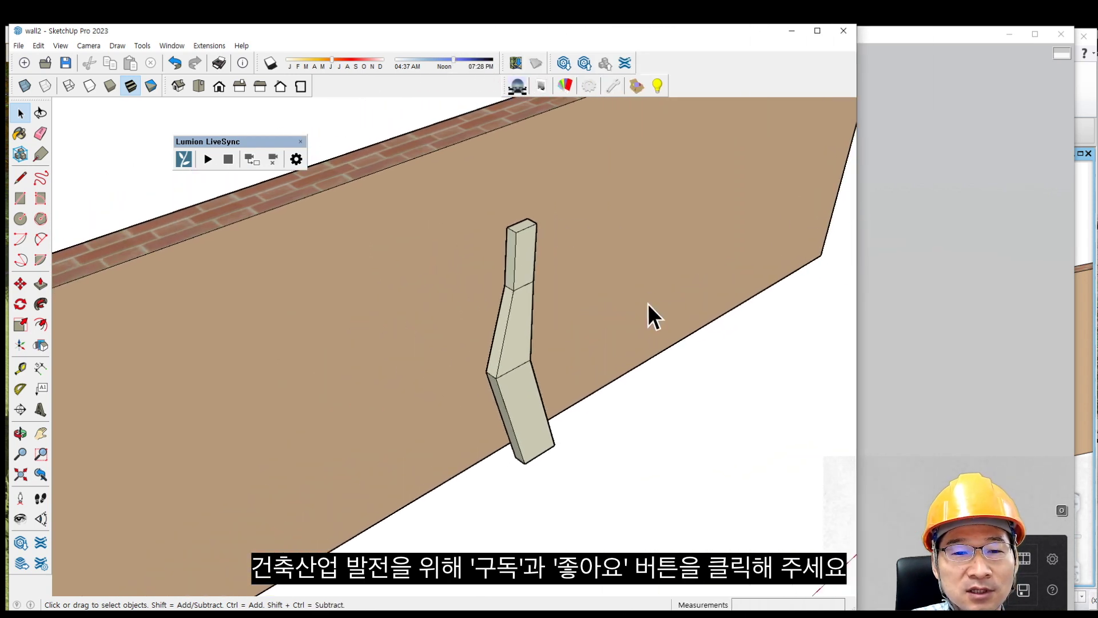
{"action": "mouse_move", "coordinate": [649, 314]}
{"action": "middle_mouse_down"}
{"action": "mouse_move", "coordinate": [571, 262]}
{"action": "mouse_move", "coordinate": [485, 258]}
{"action": "mouse_move", "coordinate": [569, 309]}
{"action": "middle_mouse_up"}
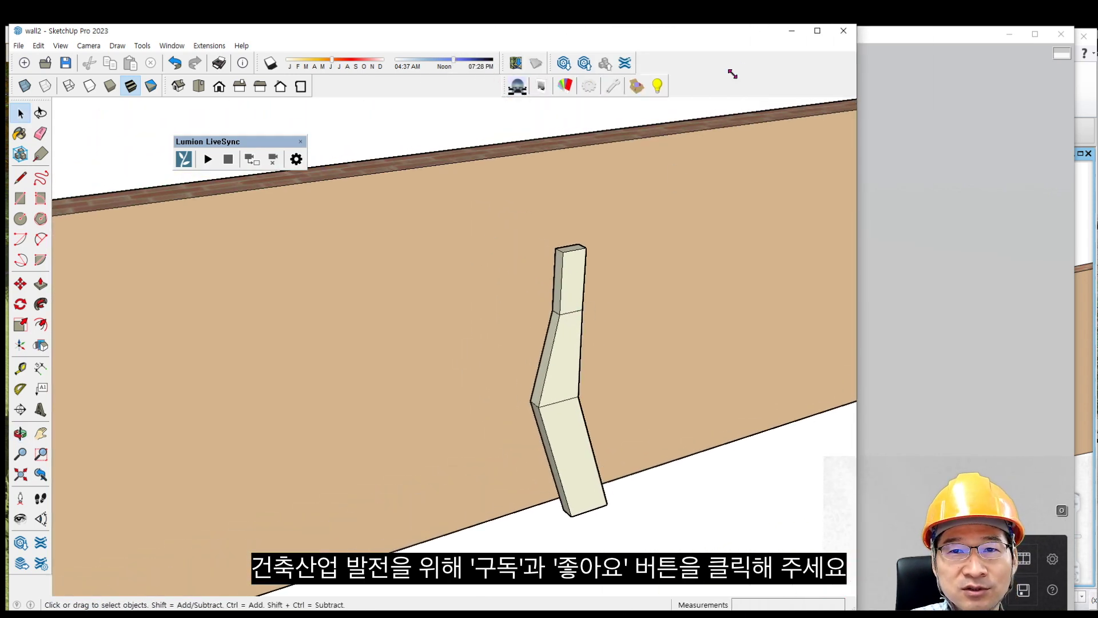
{"action": "left_click", "coordinate": [793, 33]}
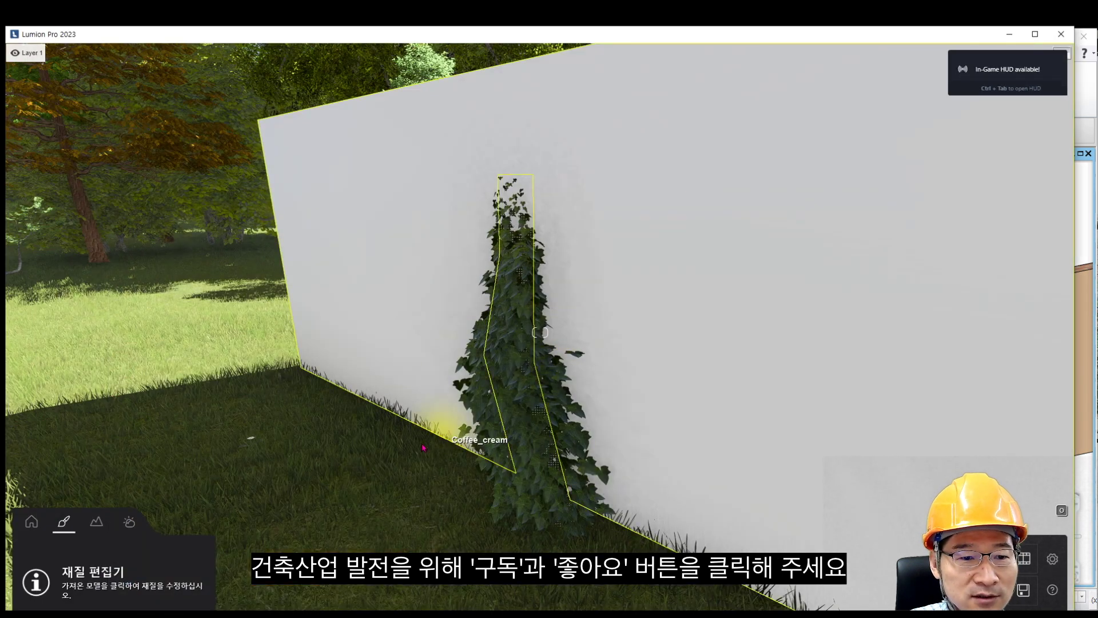
Step: Switch to Blender to view the two wall objects, and return to the Lumion scene
{"action": "mouse_move", "coordinate": [297, 615]}
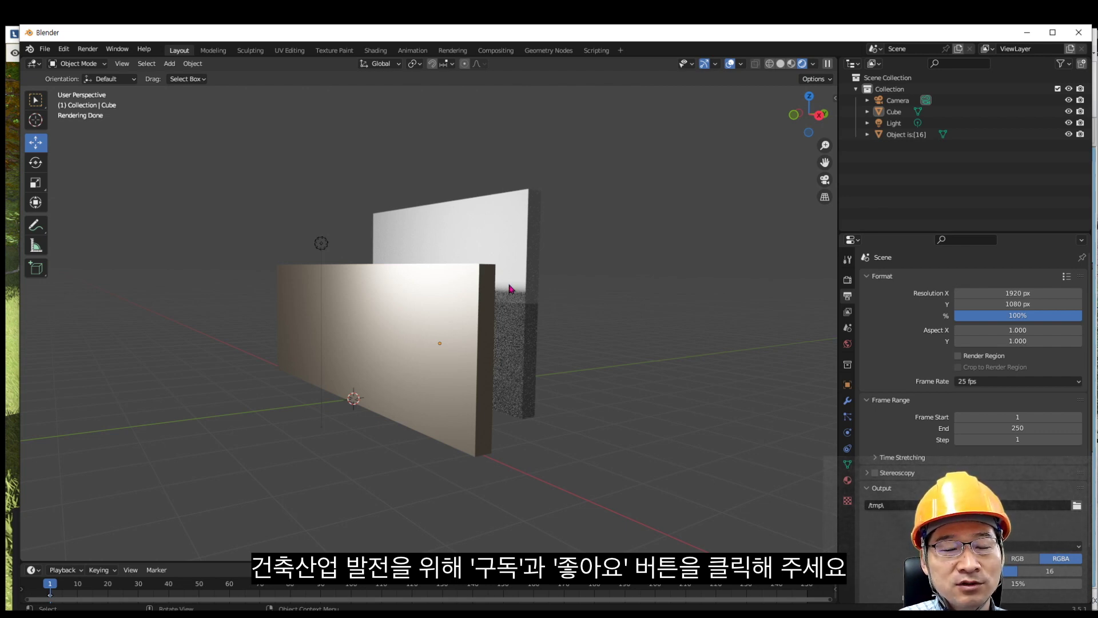
{"action": "scroll", "coordinate": [507, 294], "scroll_direction": "up", "scroll_amount": 3}
{"action": "scroll", "coordinate": [619, 189], "scroll_direction": "down", "scroll_amount": 1}
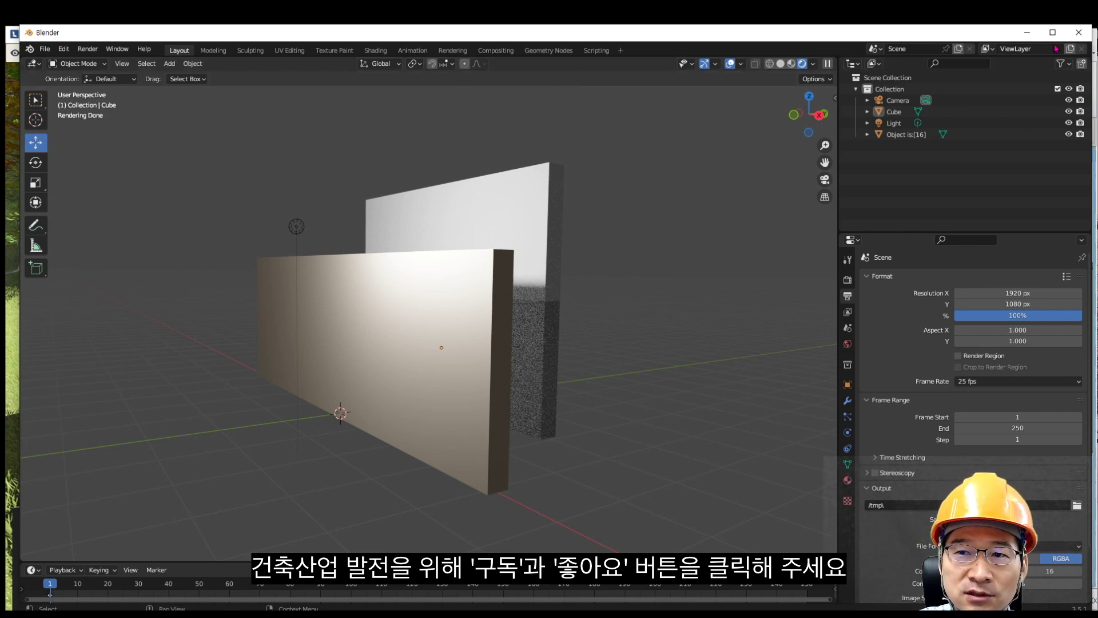
{"action": "left_click", "coordinate": [1027, 33]}
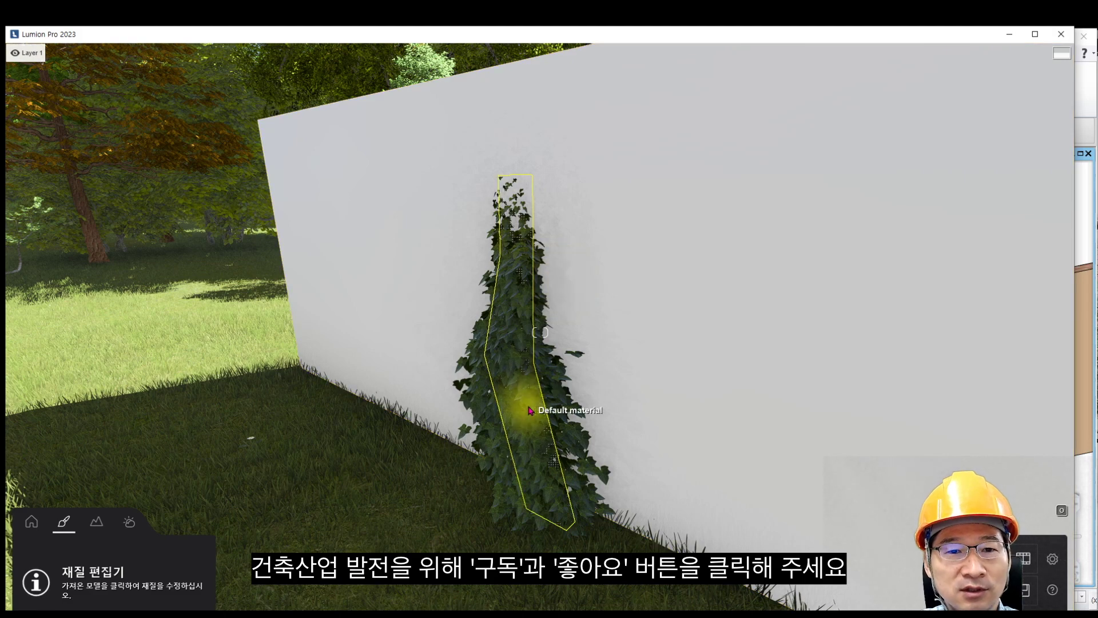
{"action": "scroll", "coordinate": [522, 392], "scroll_direction": "up", "scroll_amount": 3}
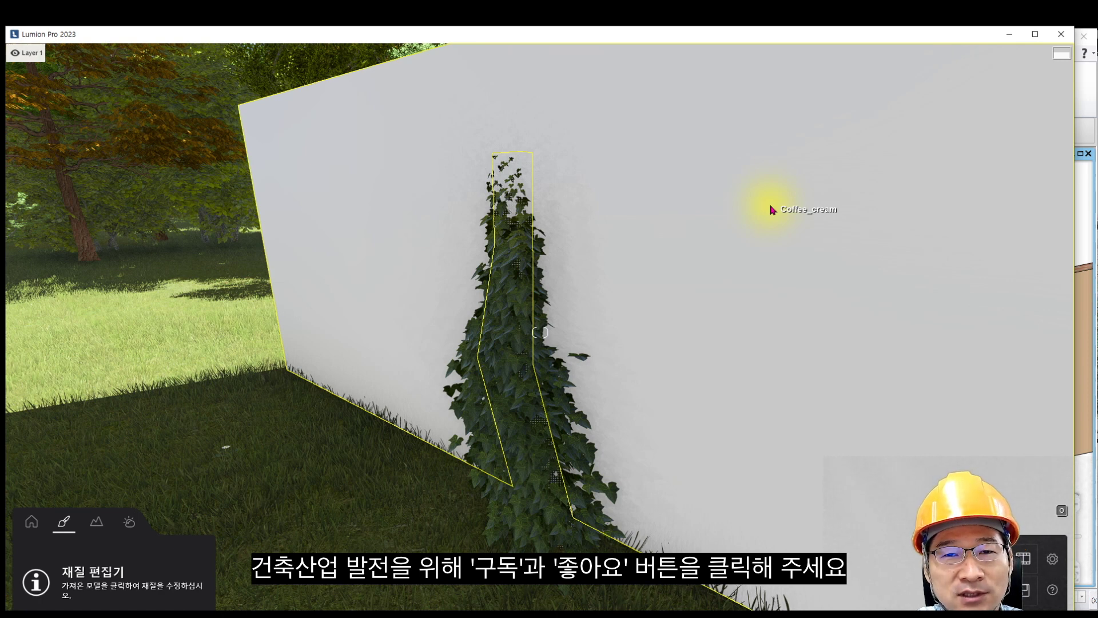
{"action": "scroll", "coordinate": [772, 209], "scroll_direction": "down", "scroll_amount": 1}
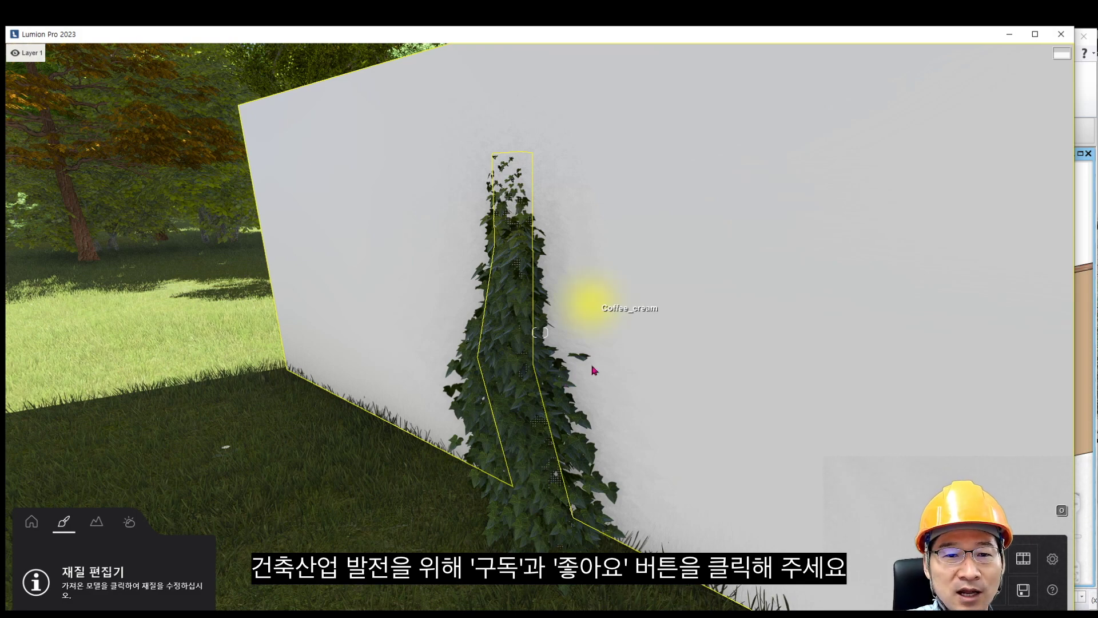
{"action": "right_click_drag", "start_coordinate": [588, 362], "coordinate": [612, 365]}
{"action": "key", "text": "a"}
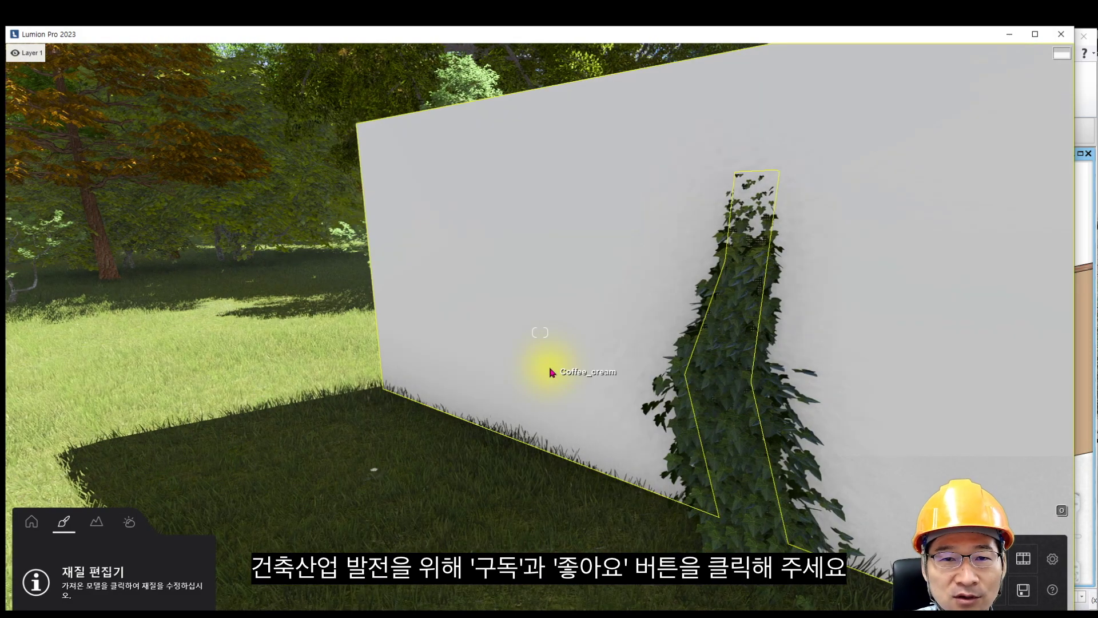
{"action": "right_click_drag", "start_coordinate": [552, 373], "coordinate": [584, 358]}
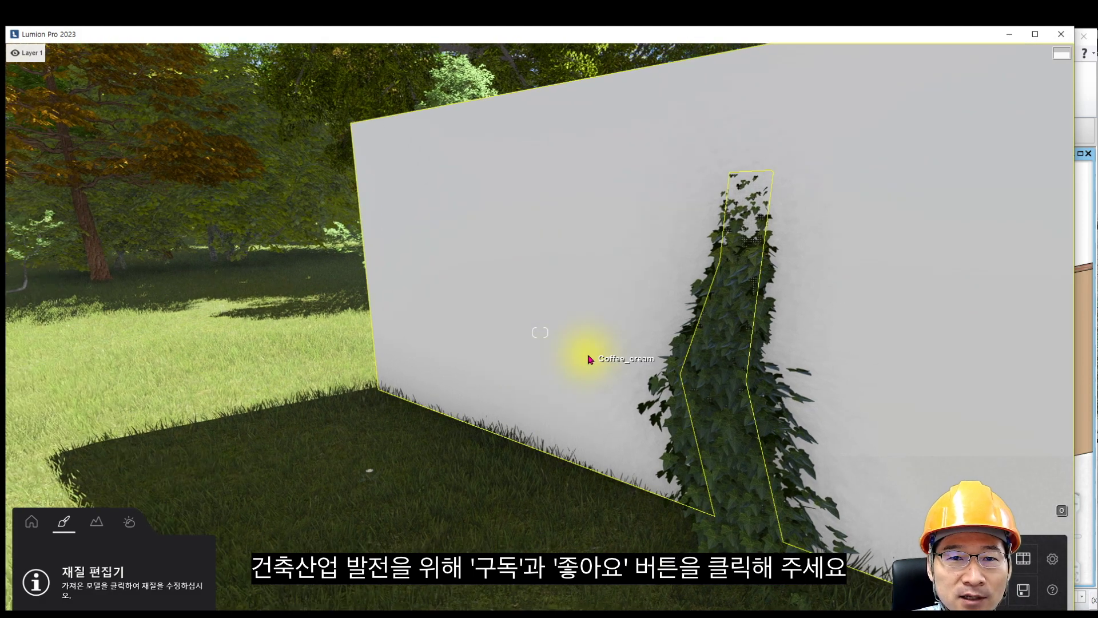